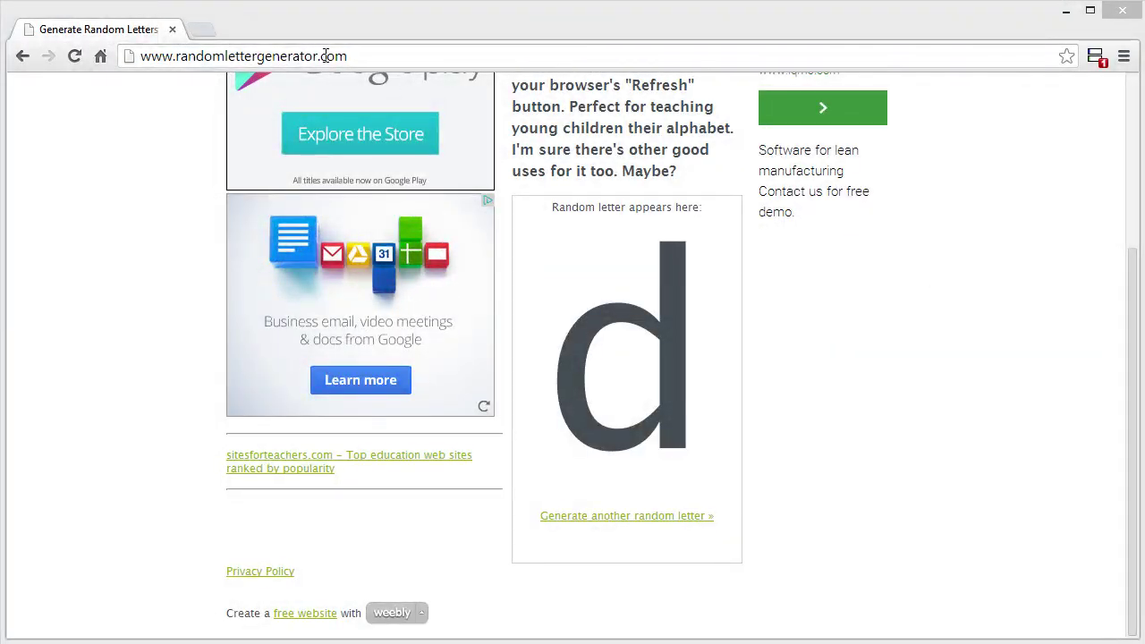
# Generate another random letter on randomlettergenerator.com, replacing the d with an A
pyautogui.click(325, 55)
pyautogui.click(363, 56)
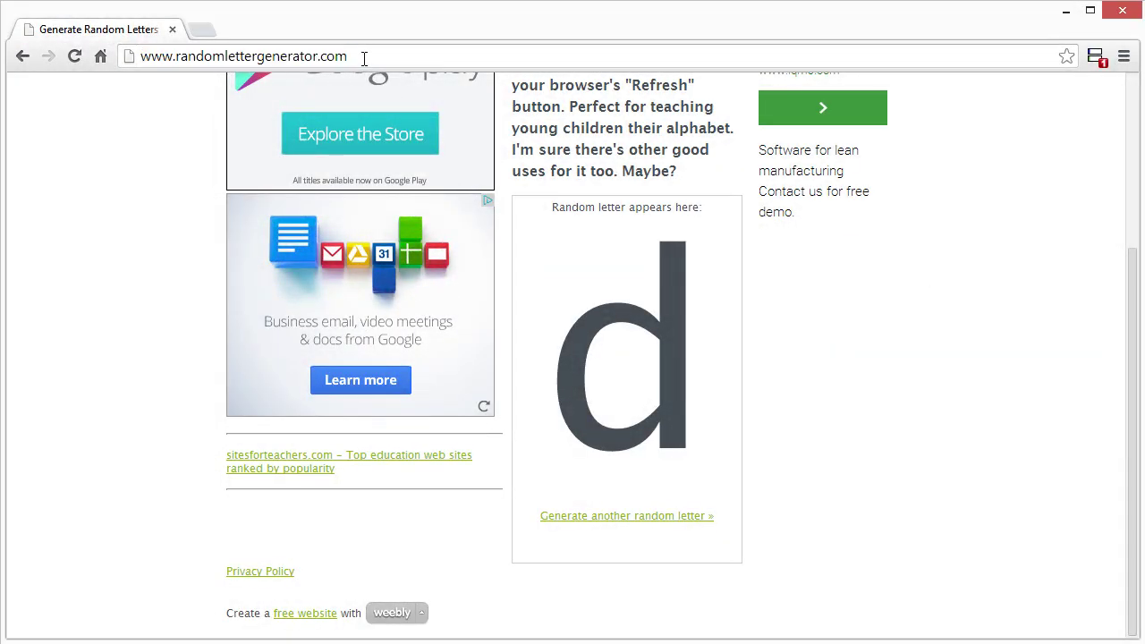
pyautogui.click(633, 517)
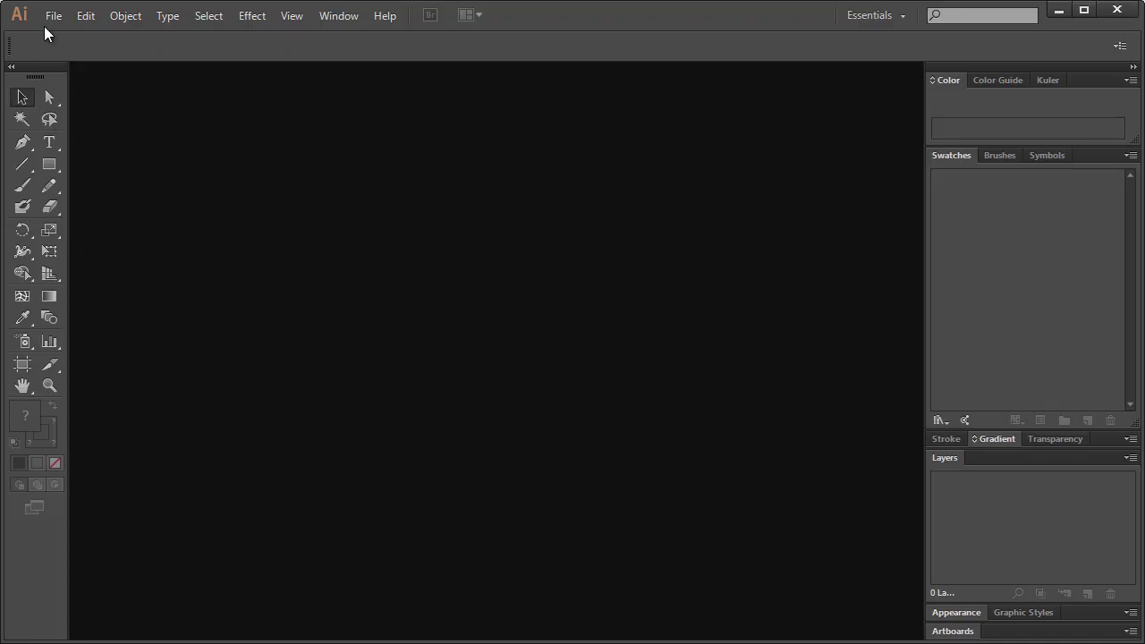
# Create a new blank 860 × 600 pt document
pyautogui.click(46, 16)
pyautogui.click(62, 36)
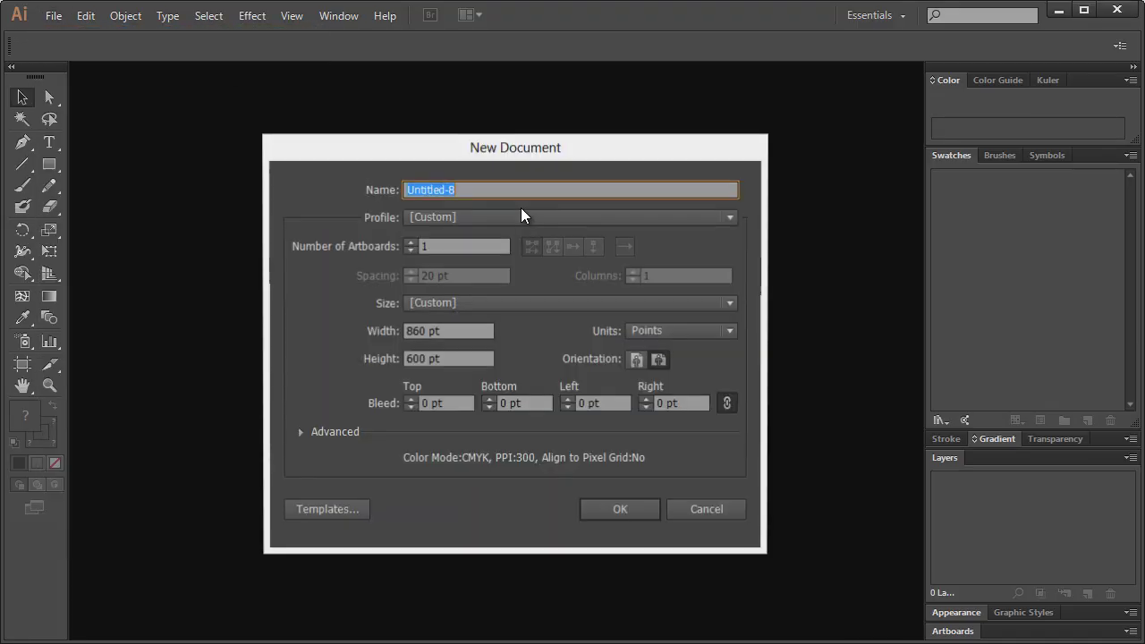
pyautogui.click(604, 508)
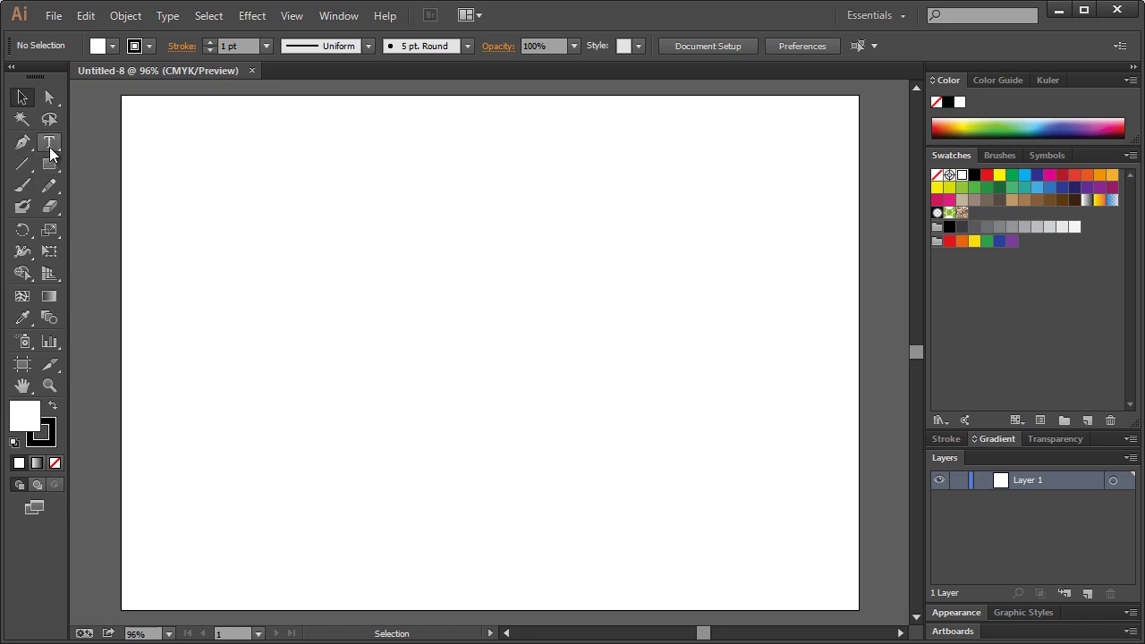
# Add the text 'Aa' at 100% view, scale it to 192 pt and move it up-left
pyautogui.click(50, 147)
pyautogui.hotkey('ctrl', '1')
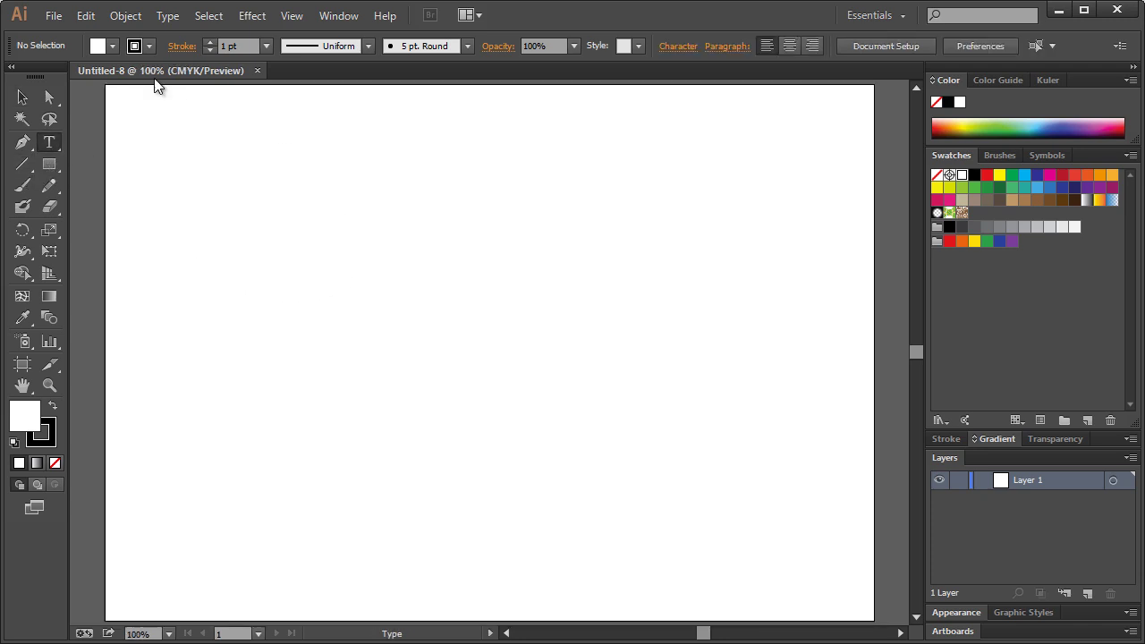
pyautogui.click(399, 314)
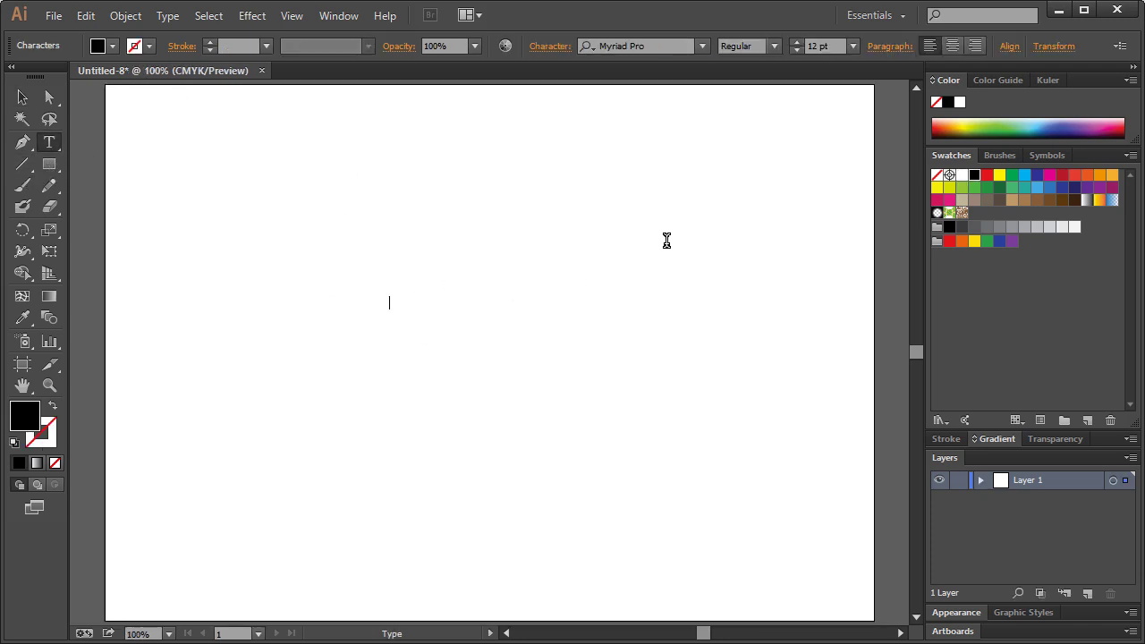
pyautogui.write('Aa')
pyautogui.click(21, 100)
pyautogui.moveTo(397, 311); pyautogui.dragTo(597, 504)
pyautogui.moveTo(531, 436); pyautogui.dragTo(509, 355)
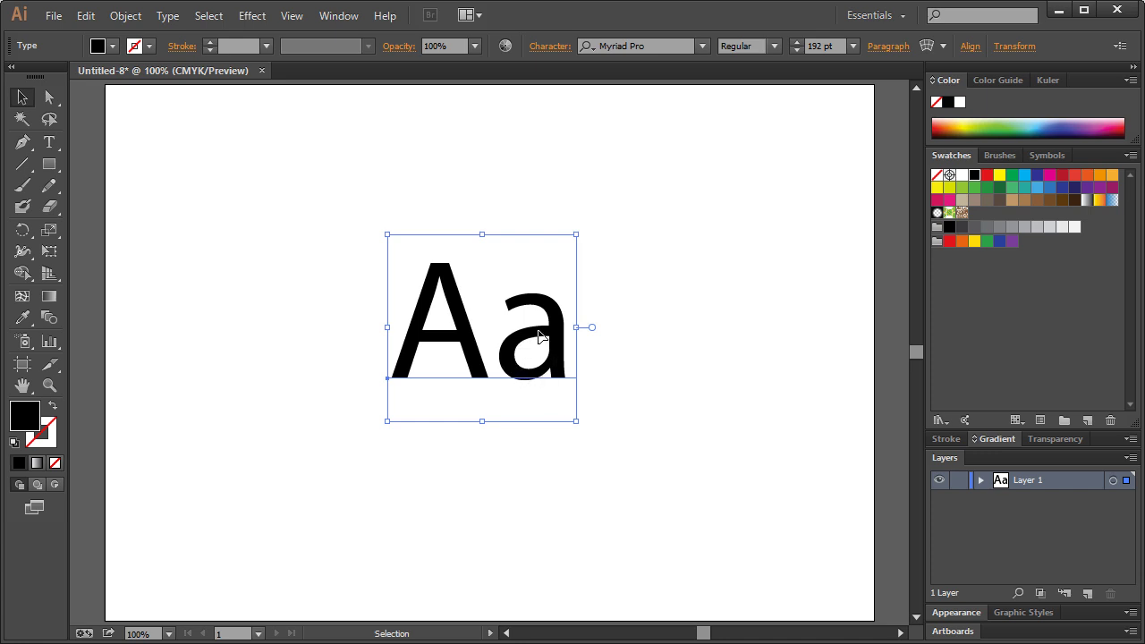
# Delete the A from the text and scale the remaining a to about 310 pt
pyautogui.doubleClick(488, 340)
pyautogui.doubleClick(477, 322)
pyautogui.click(485, 322)
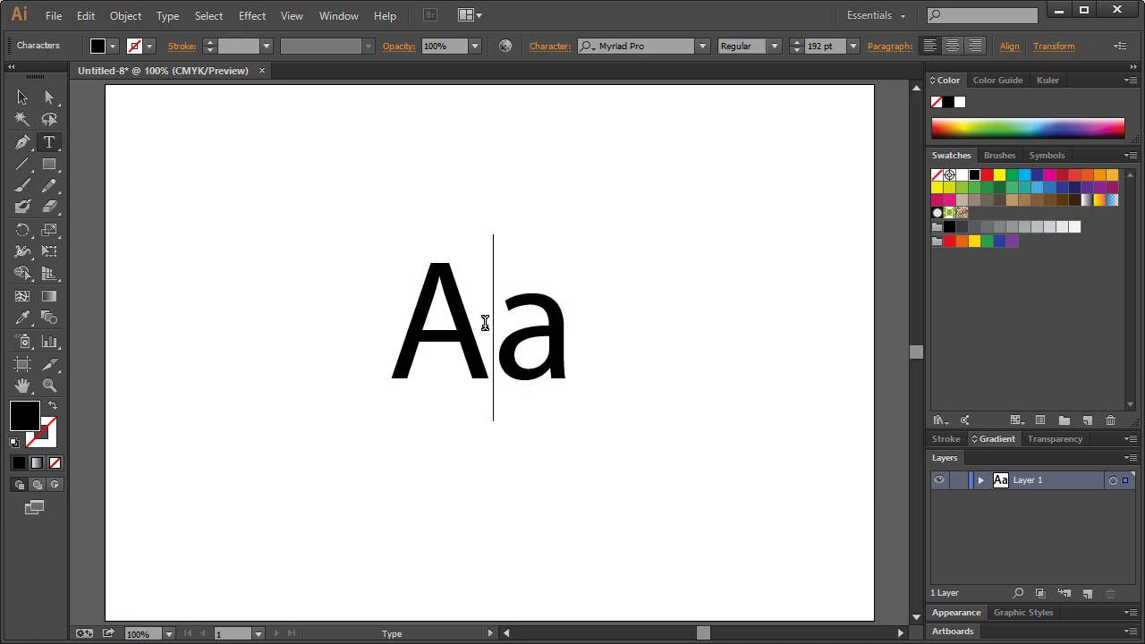
pyautogui.moveTo(487, 322); pyautogui.dragTo(357, 325)
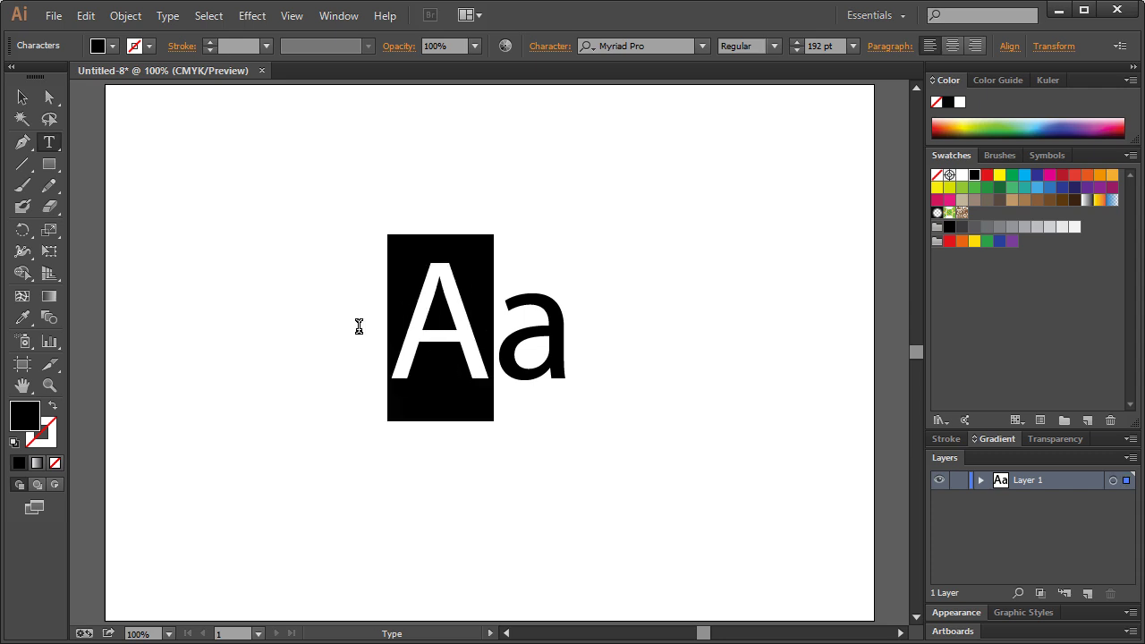
pyautogui.press('BackSpace')
pyautogui.click(22, 98)
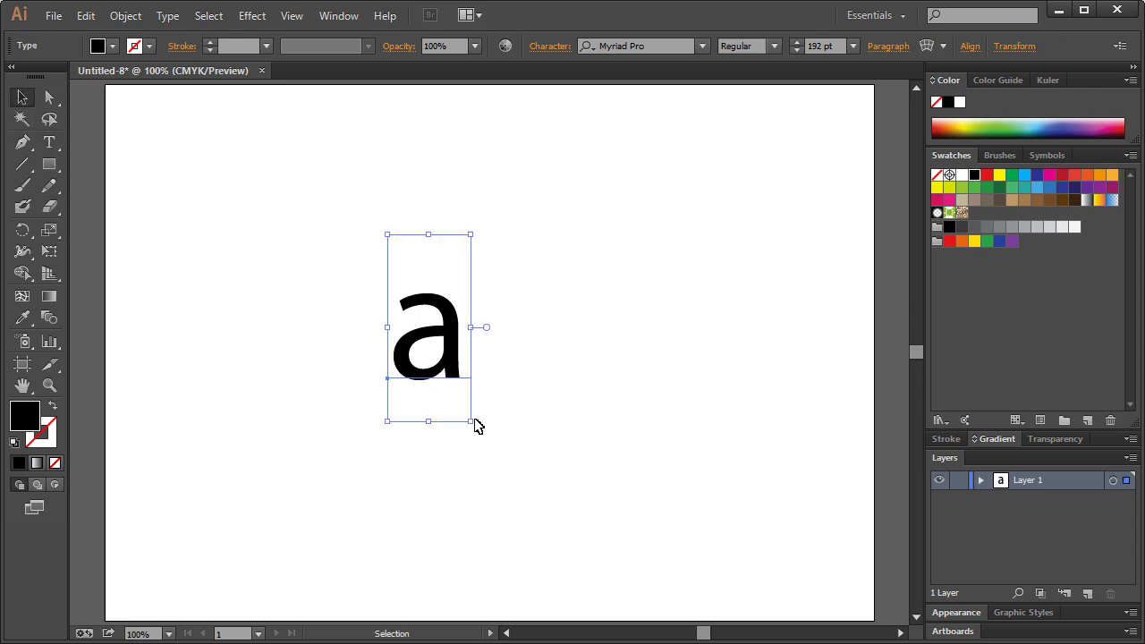
pyautogui.moveTo(473, 421); pyautogui.dragTo(476, 343)
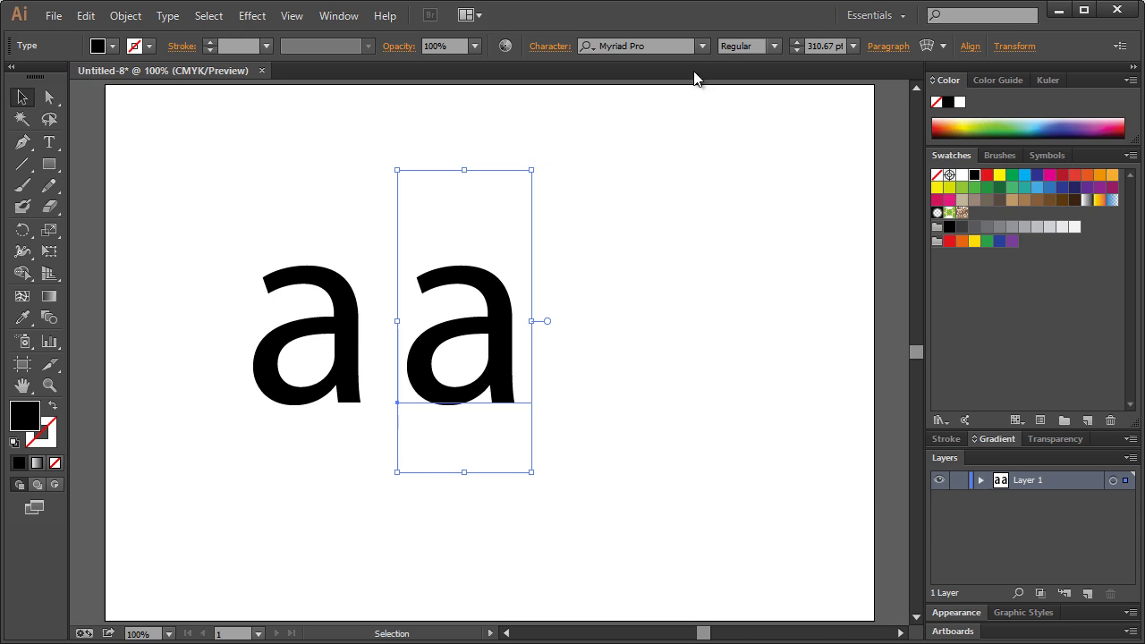
# Preview fonts on the second a and settle on Postface Medium
pyautogui.click(577, 264)
pyautogui.click(510, 299)
pyautogui.click(653, 47)
pyautogui.press('Down')
pyautogui.press('Down')
pyautogui.press('Down')
pyautogui.press('Down')
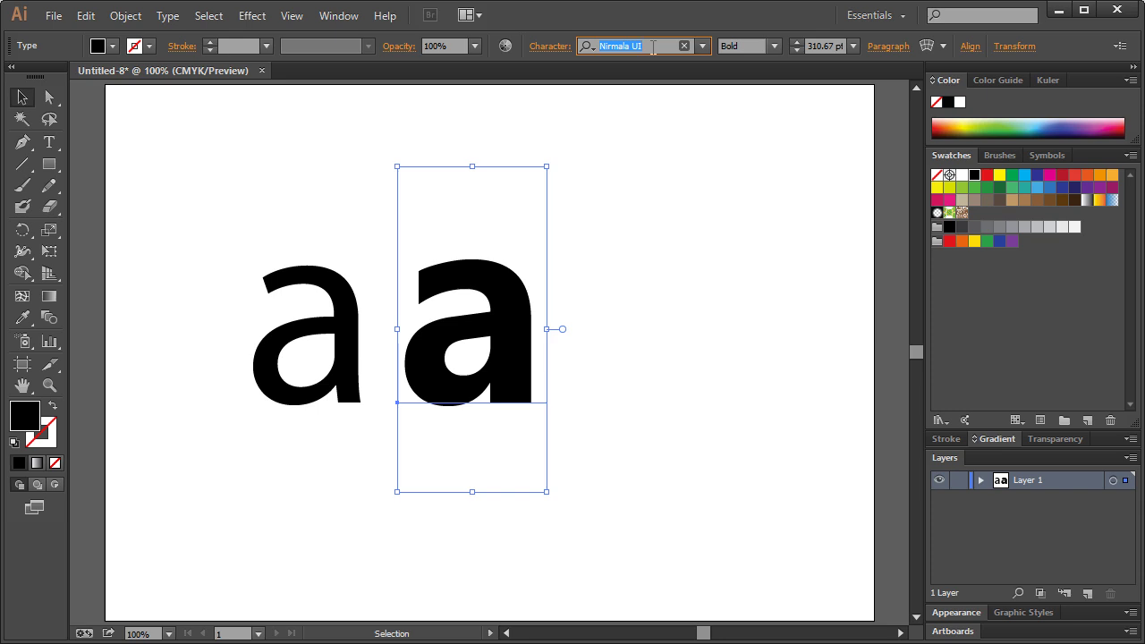
pyautogui.press('Down')
pyautogui.press('Down')
pyautogui.press('Down')
pyautogui.press('Down')
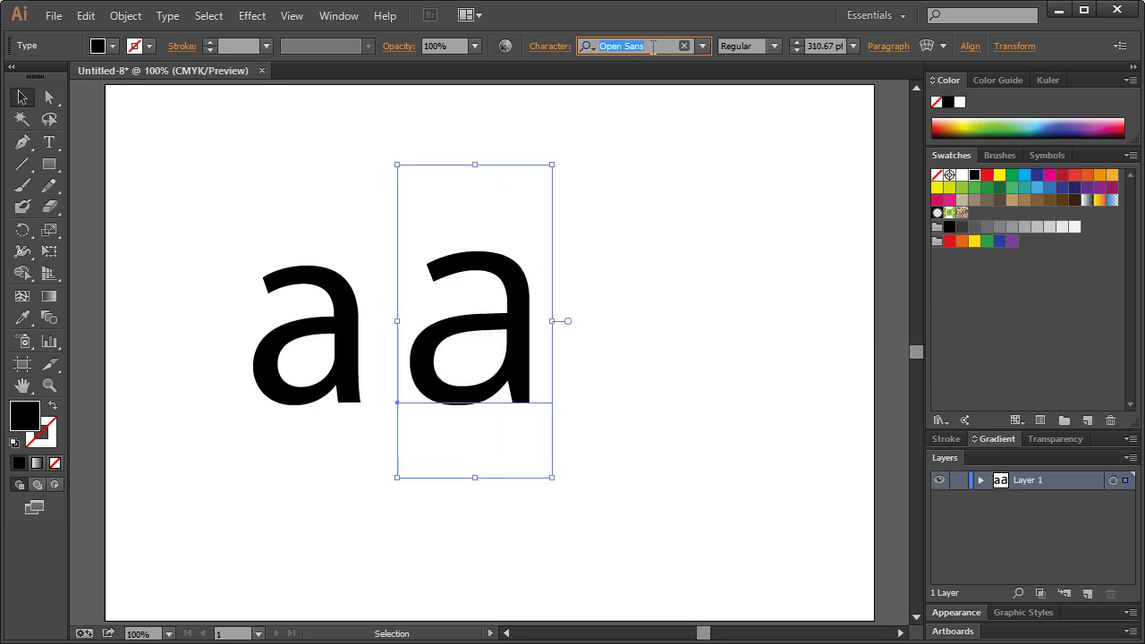
pyautogui.press('Down')
pyautogui.press('Down')
pyautogui.press('Down')
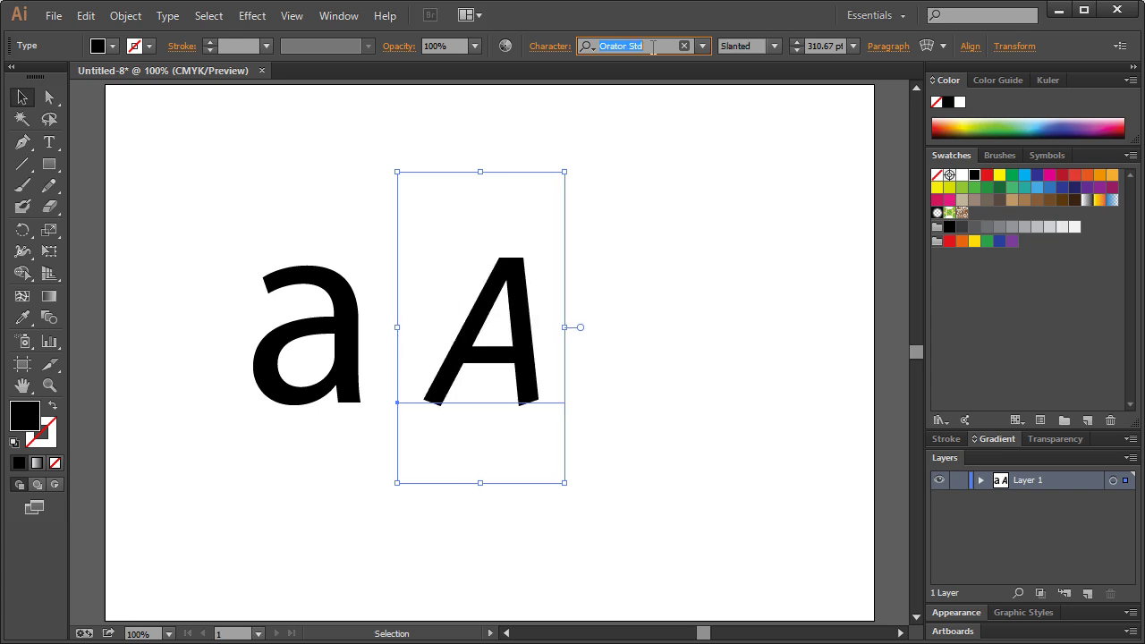
pyautogui.press('Down')
pyautogui.press('Down')
pyautogui.press('Down')
pyautogui.press('Down')
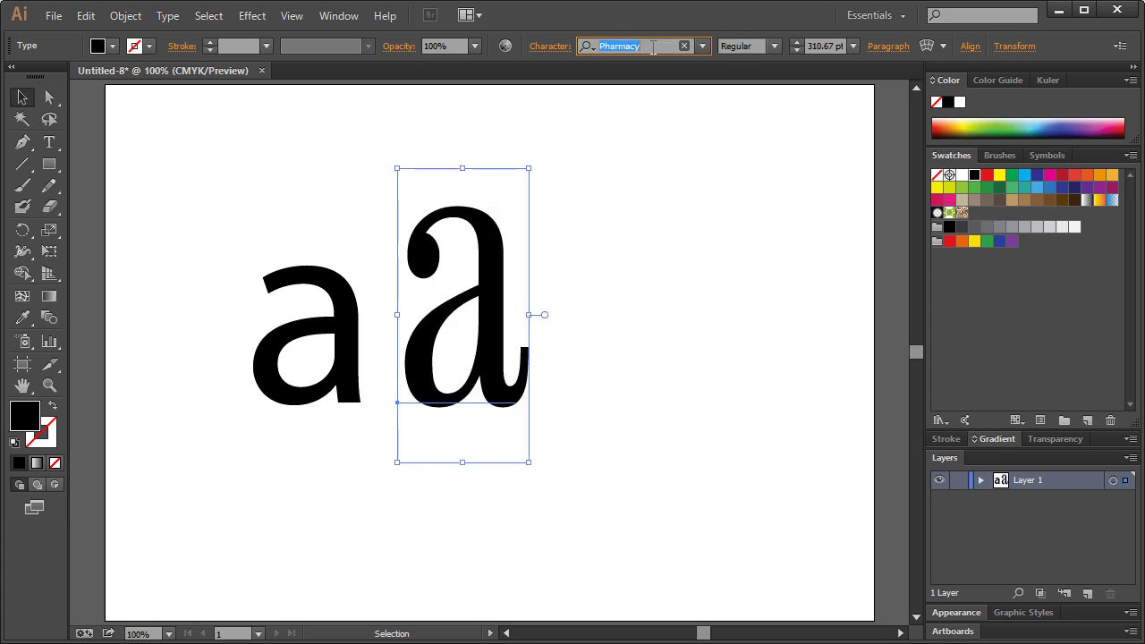
pyautogui.press('Down')
pyautogui.press('Up')
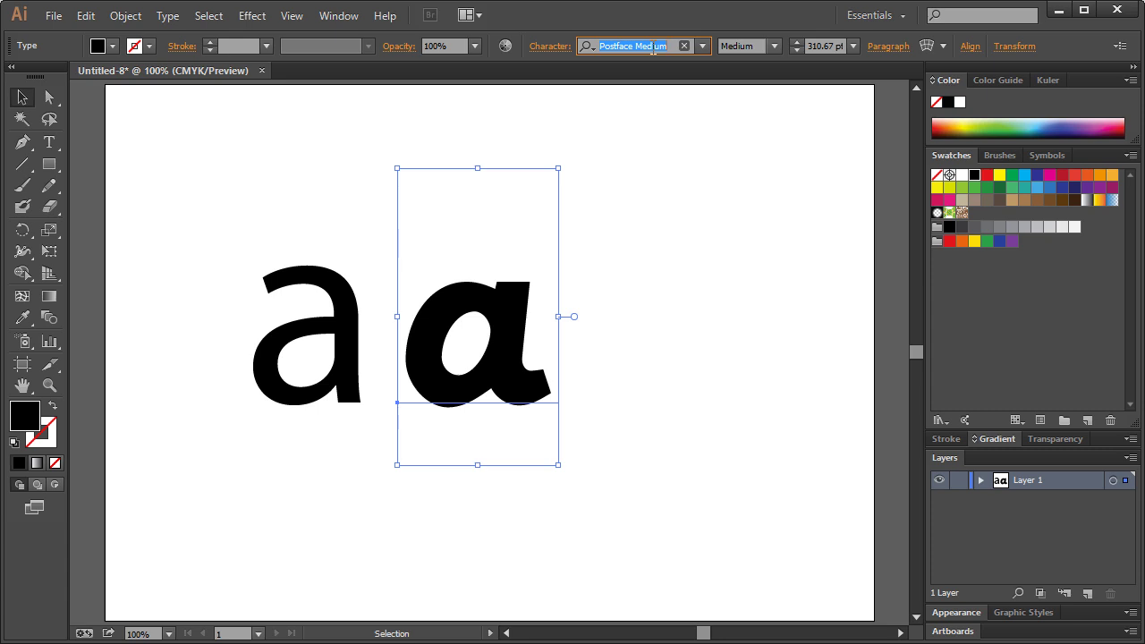
pyautogui.press('Down')
pyautogui.press('Up')
pyautogui.click(693, 146)
# Delete the plain left a and cover the Postface a's counter with a black rectangle
pyautogui.click(334, 347)
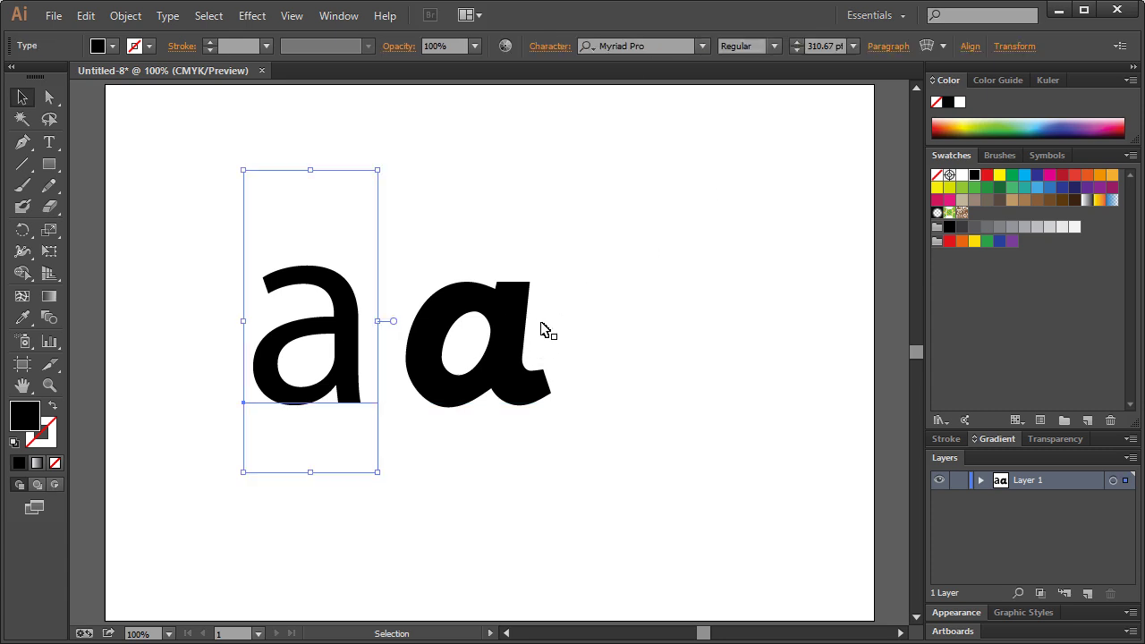
pyautogui.press('Delete')
pyautogui.click(519, 324)
pyautogui.click(109, 179)
pyautogui.click(49, 165)
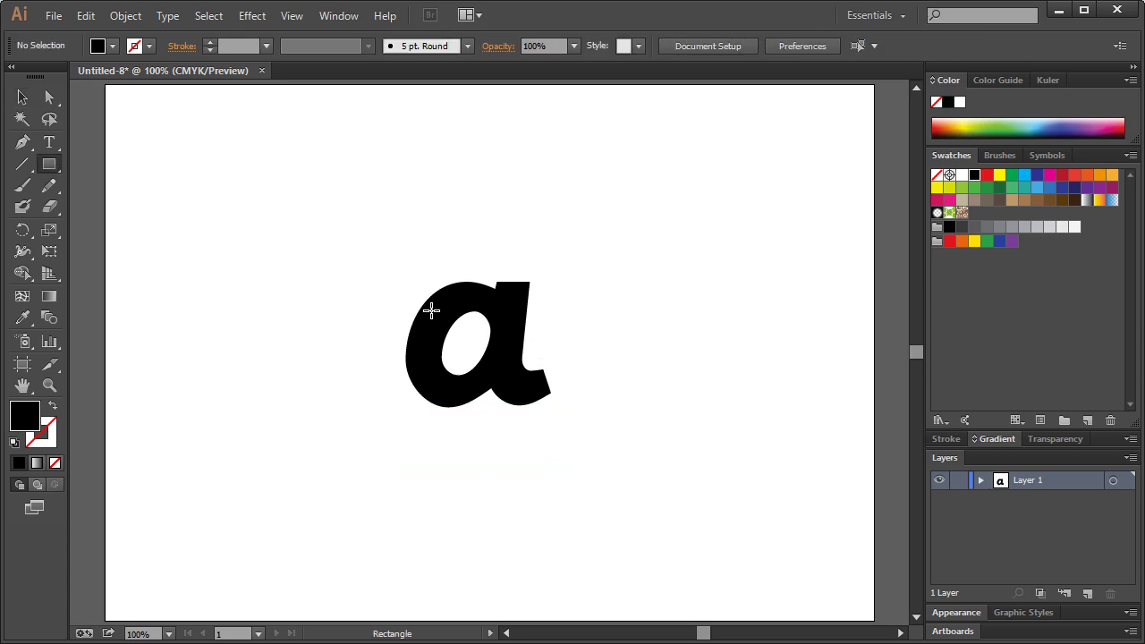
pyautogui.moveTo(435, 304); pyautogui.dragTo(510, 379)
pyautogui.click(22, 97)
pyautogui.click(264, 232)
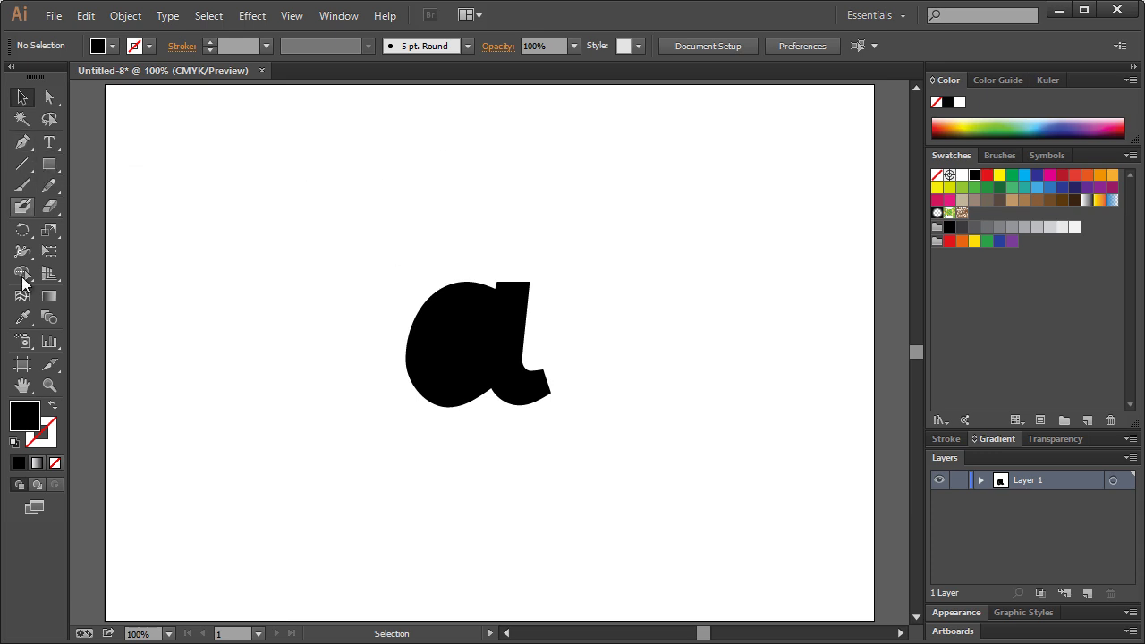
# Zoom in on the a and draw a white apple outline inside its counter
pyautogui.click(49, 385)
pyautogui.moveTo(288, 208); pyautogui.dragTo(662, 479)
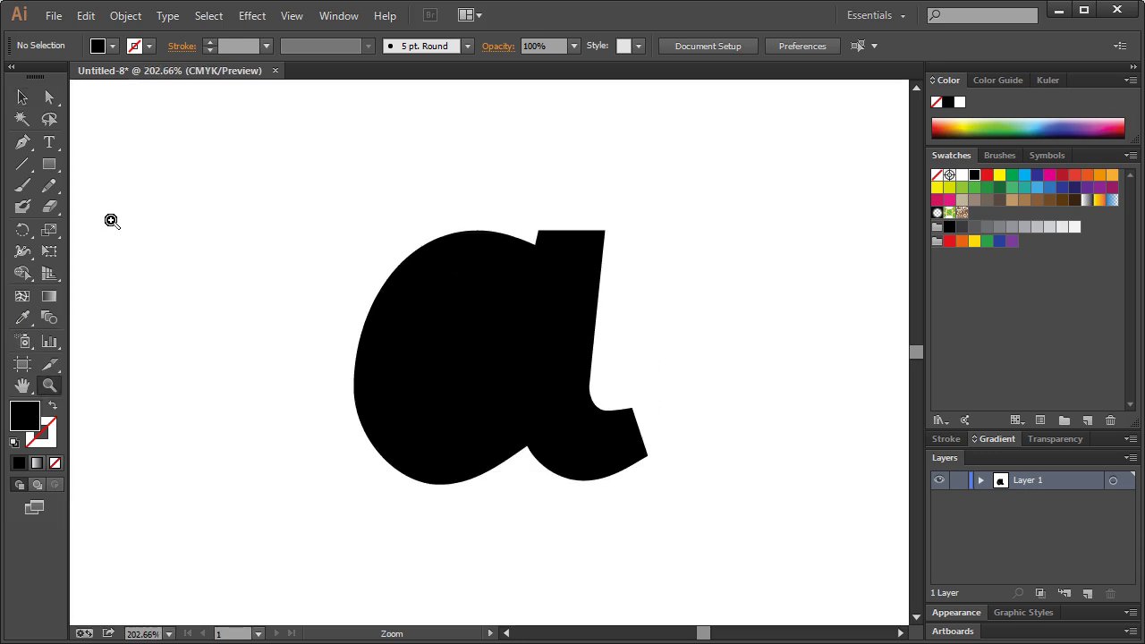
pyautogui.click(23, 317)
pyautogui.click(89, 295)
pyautogui.click(23, 142)
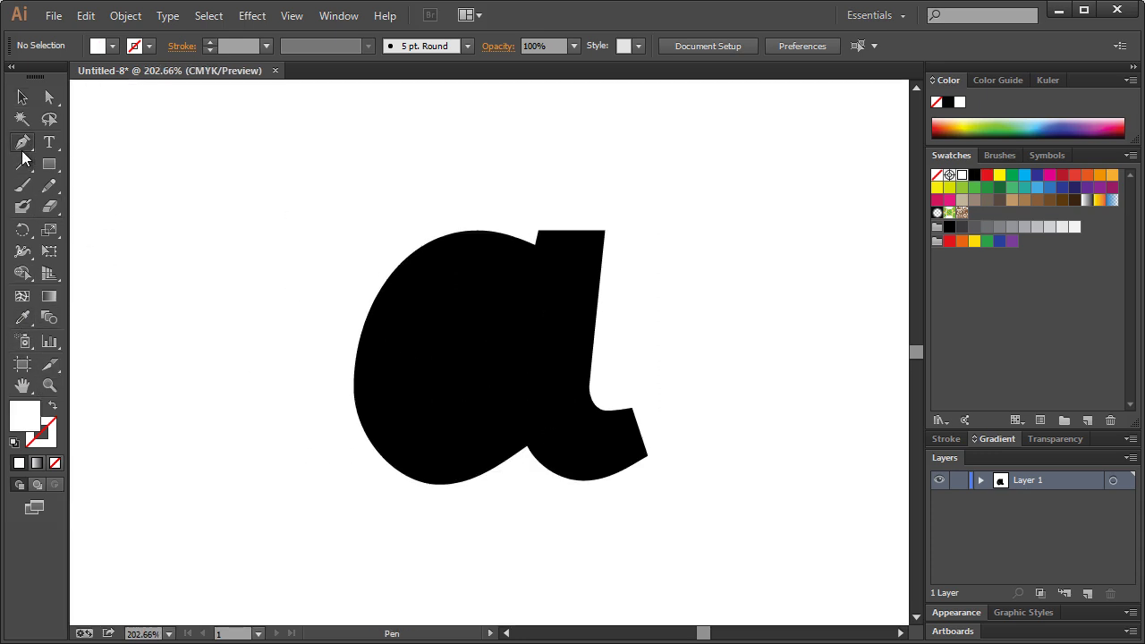
pyautogui.click(476, 295)
pyautogui.moveTo(430, 314); pyautogui.dragTo(413, 351)
pyautogui.moveTo(448, 404); pyautogui.dragTo(457, 408)
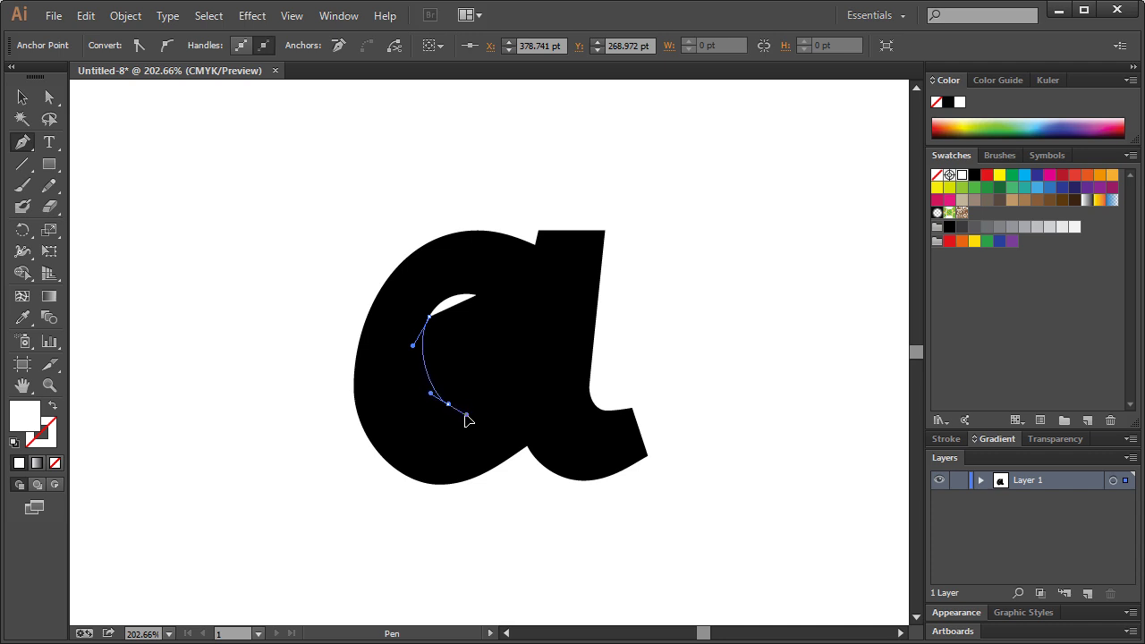
pyautogui.moveTo(465, 418); pyautogui.dragTo(466, 414)
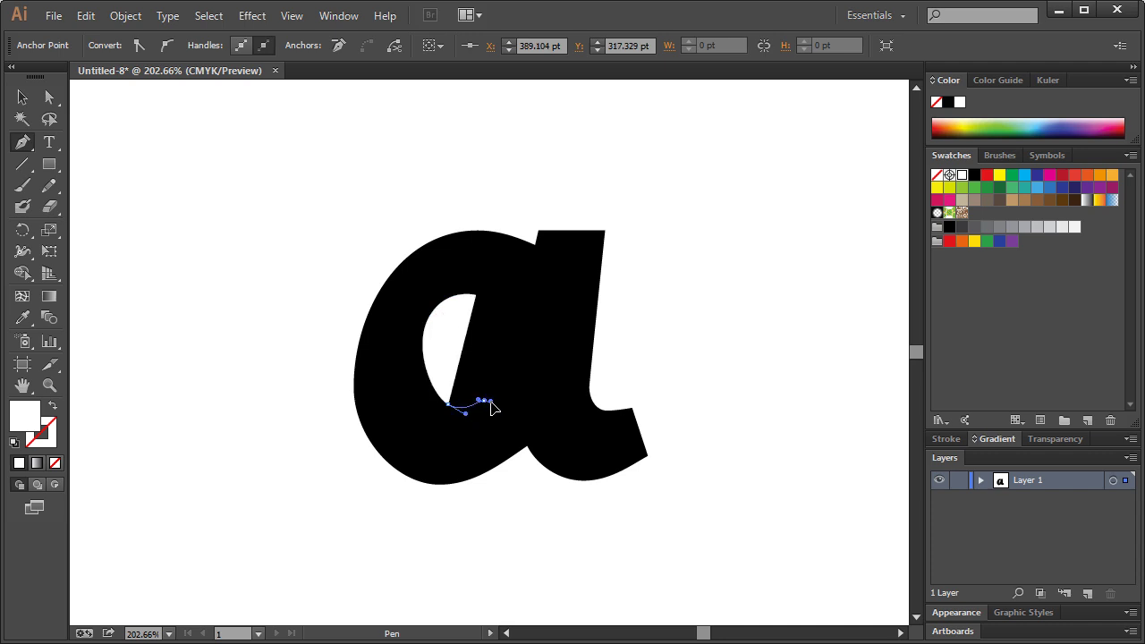
pyautogui.click(449, 405)
pyautogui.moveTo(467, 399); pyautogui.dragTo(486, 409)
pyautogui.moveTo(515, 345); pyautogui.dragTo(455, 307)
# Check the finished apple path with the Direct Selection tool
pyautogui.click(49, 96)
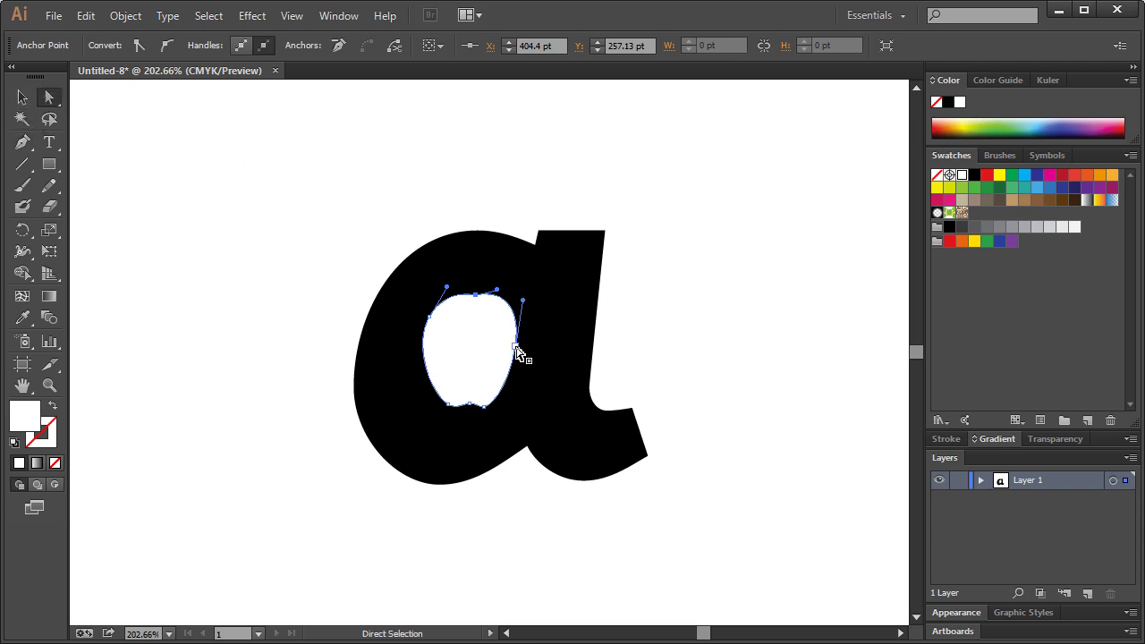
pyautogui.click(682, 304)
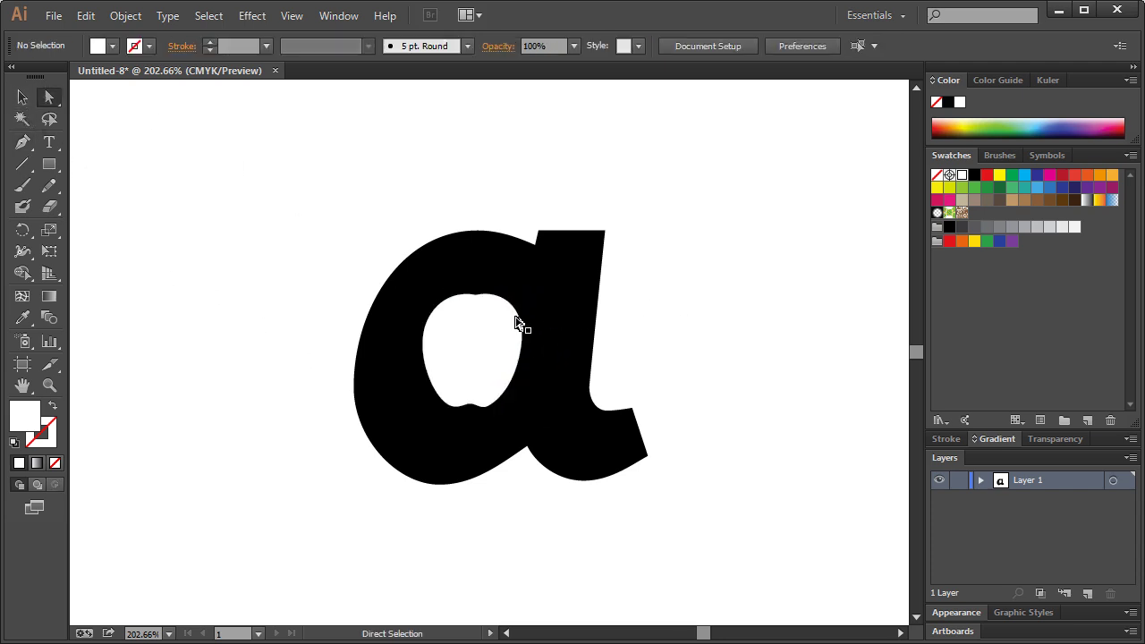
pyautogui.click(474, 363)
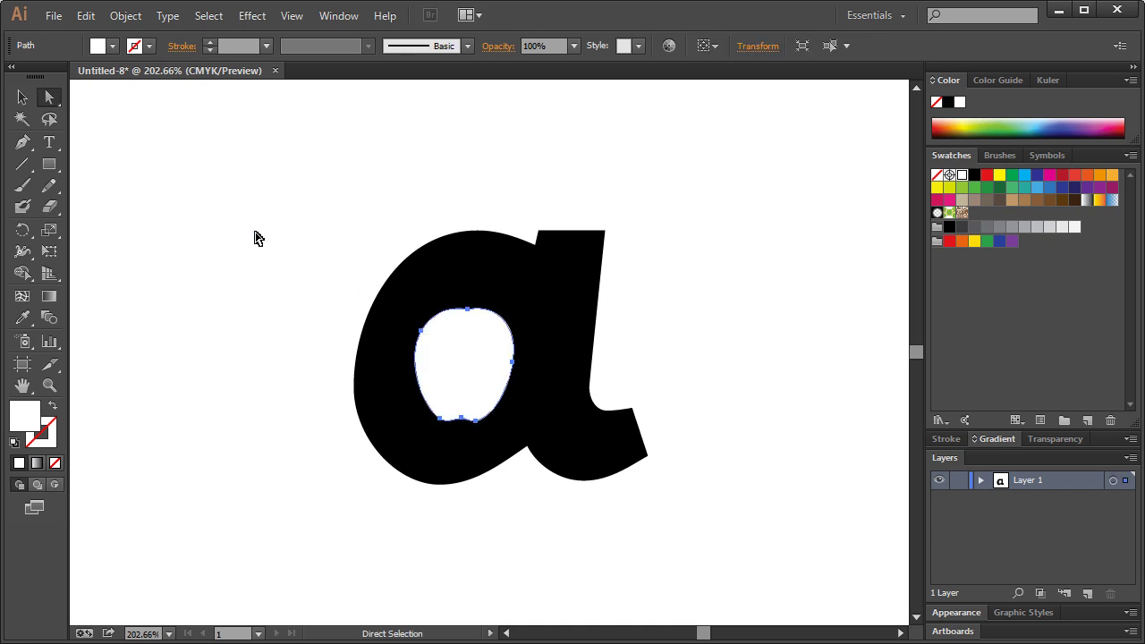
pyautogui.click(254, 237)
pyautogui.click(496, 363)
pyautogui.click(238, 236)
# Draw a small curved stem on top of the apple and return to 100% view
pyautogui.click(22, 146)
pyautogui.click(465, 302)
pyautogui.moveTo(454, 260)
pyautogui.mouseDown()
pyautogui.moveTo(460, 269)
pyautogui.moveTo(436, 245)
pyautogui.moveTo(475, 251)
pyautogui.moveTo(470, 259)
pyautogui.mouseUp()
pyautogui.keyDown('alt'); pyautogui.click(454, 260); pyautogui.keyUp('alt')
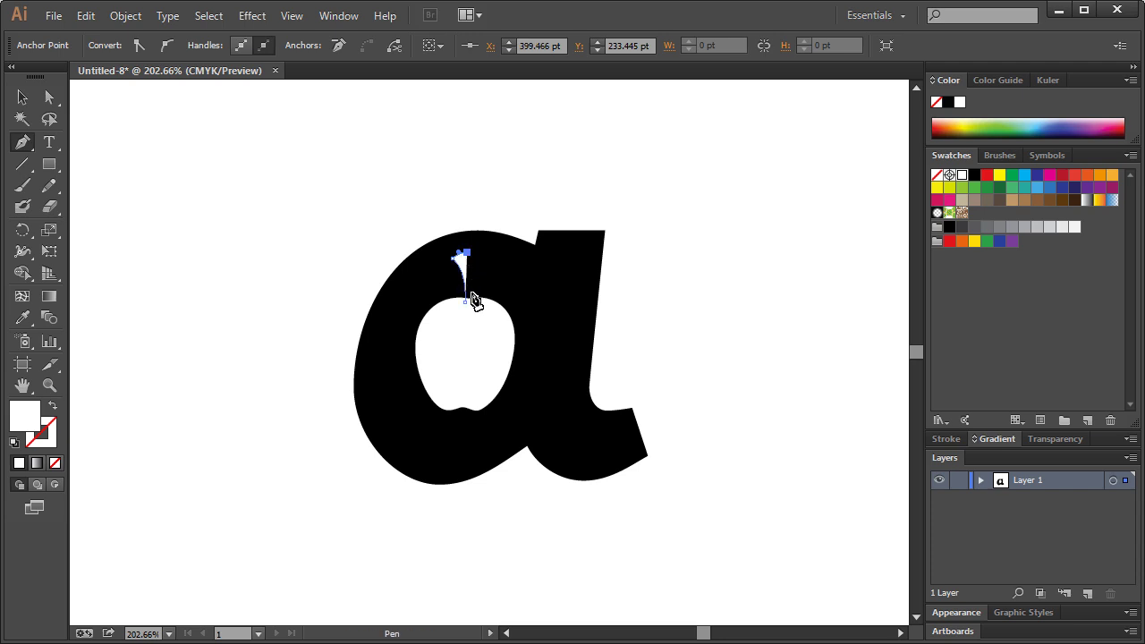
pyautogui.moveTo(473, 300); pyautogui.dragTo(469, 315)
pyautogui.click(22, 97)
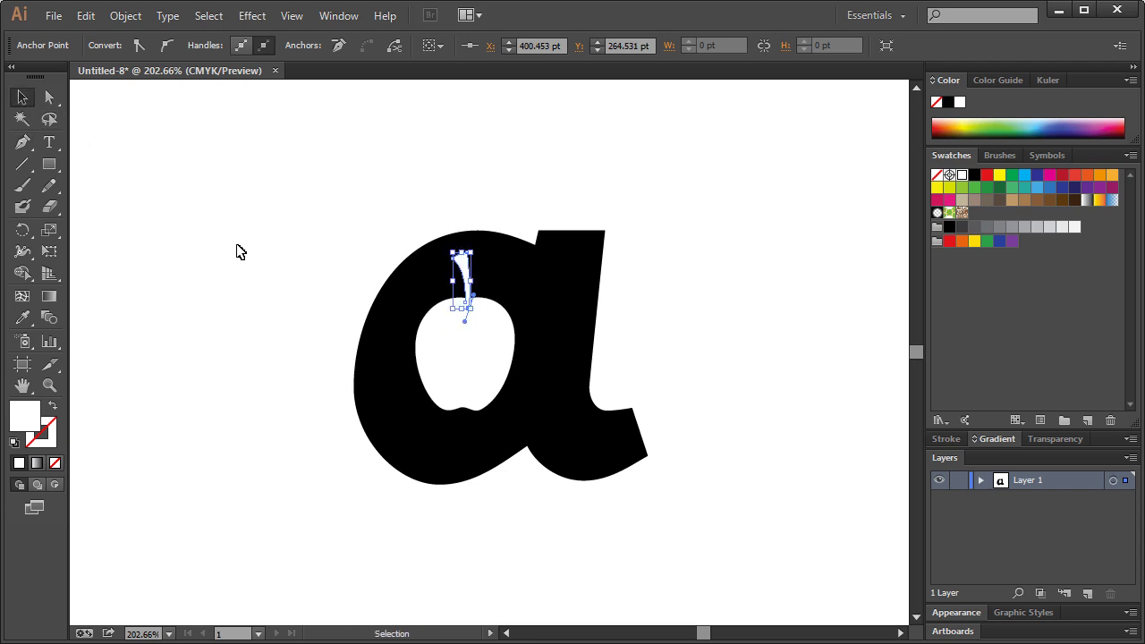
pyautogui.click(237, 251)
pyautogui.hotkey('ctrl', '1')
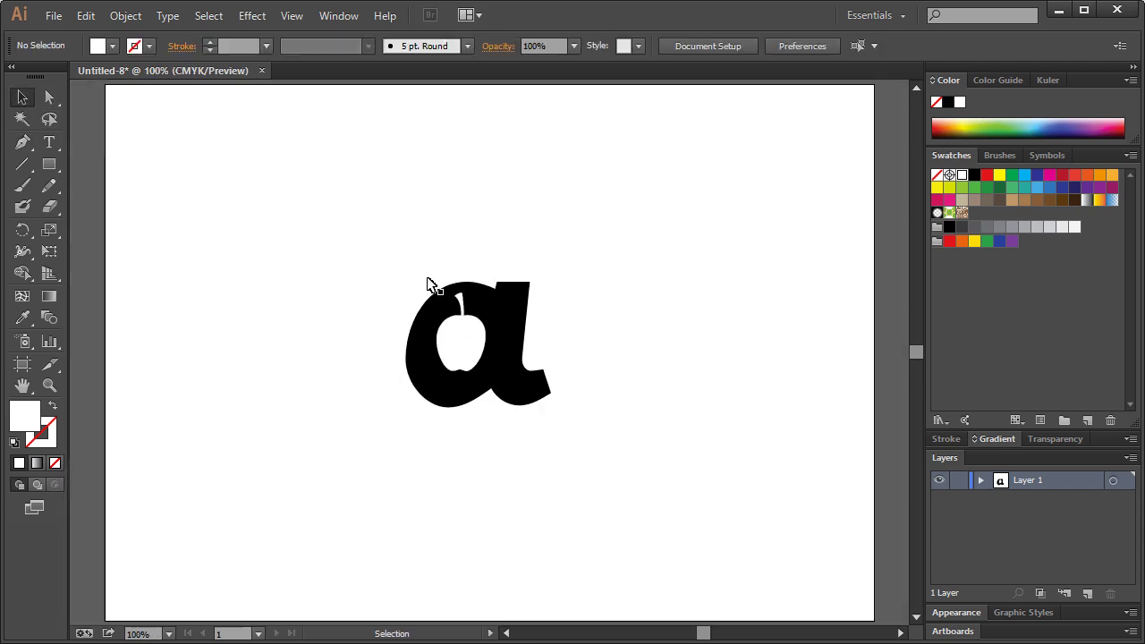
# Shrink the a and its apple to about half size and move them lower left
pyautogui.click(462, 304)
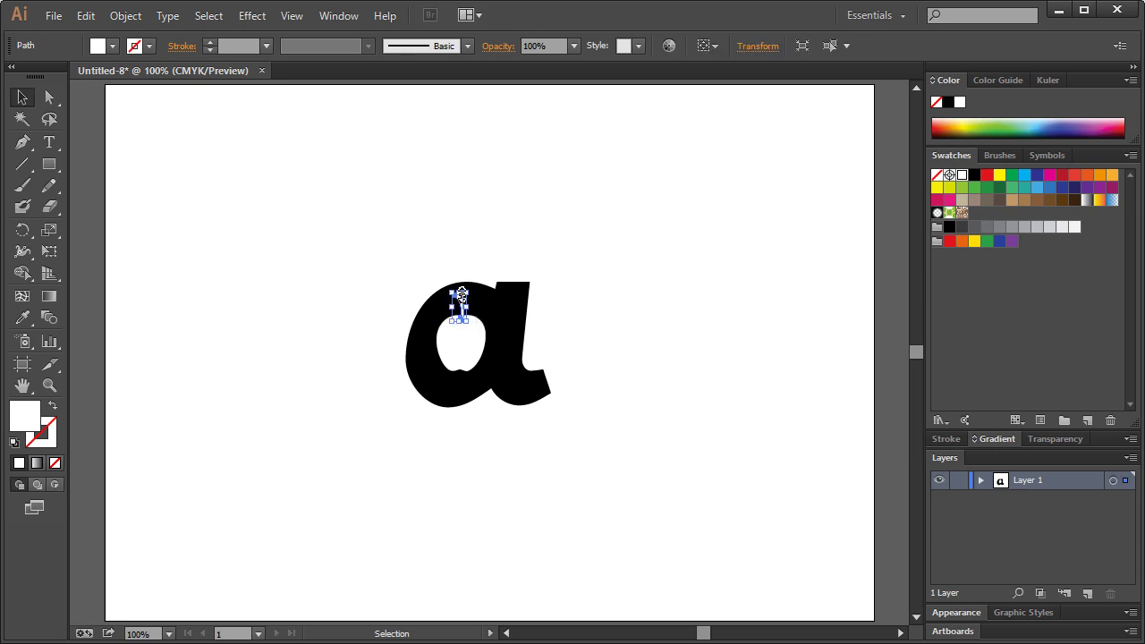
pyautogui.click(456, 297)
pyautogui.click(458, 300)
pyautogui.click(474, 320)
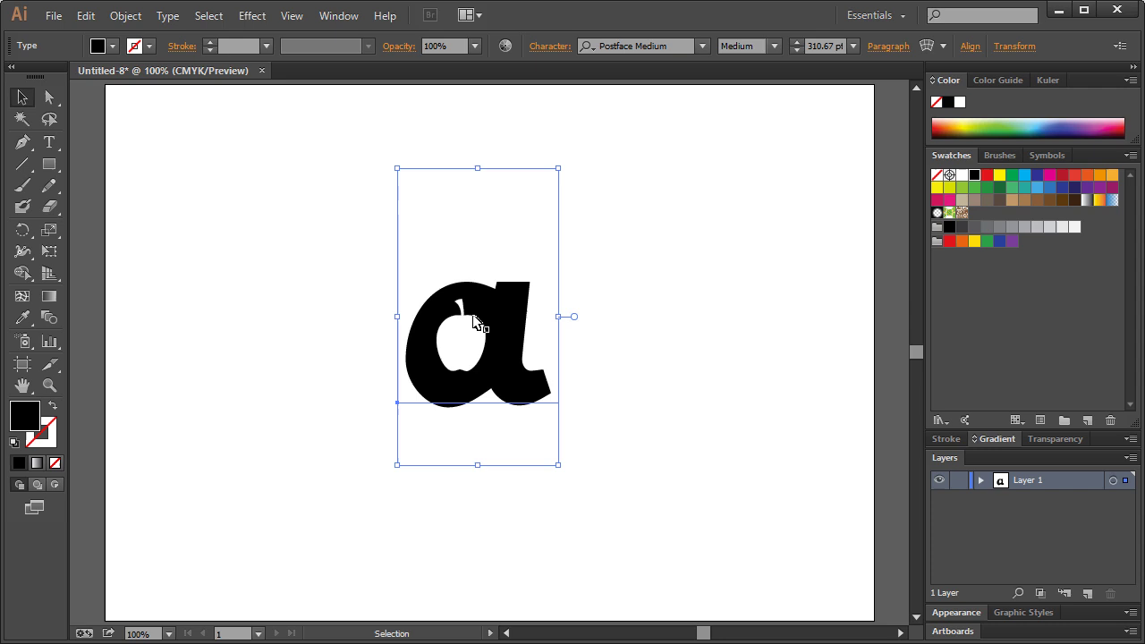
pyautogui.click(347, 265)
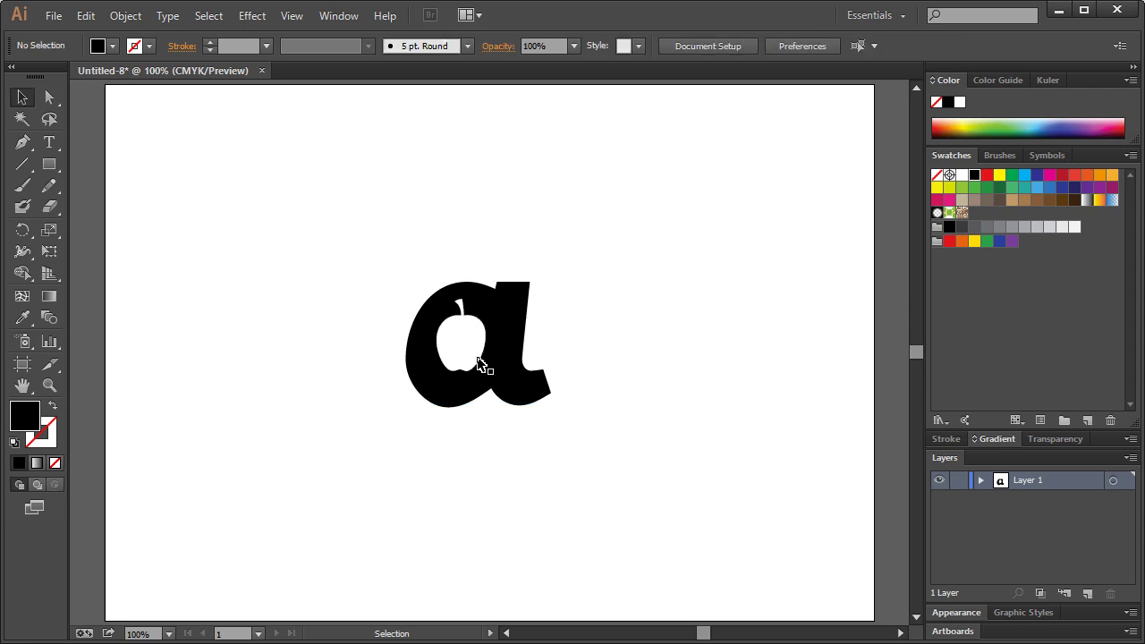
pyautogui.moveTo(649, 240); pyautogui.dragTo(367, 402)
pyautogui.moveTo(463, 329); pyautogui.dragTo(345, 327)
pyautogui.click(554, 445)
pyautogui.moveTo(555, 444); pyautogui.dragTo(355, 373)
pyautogui.click(442, 456)
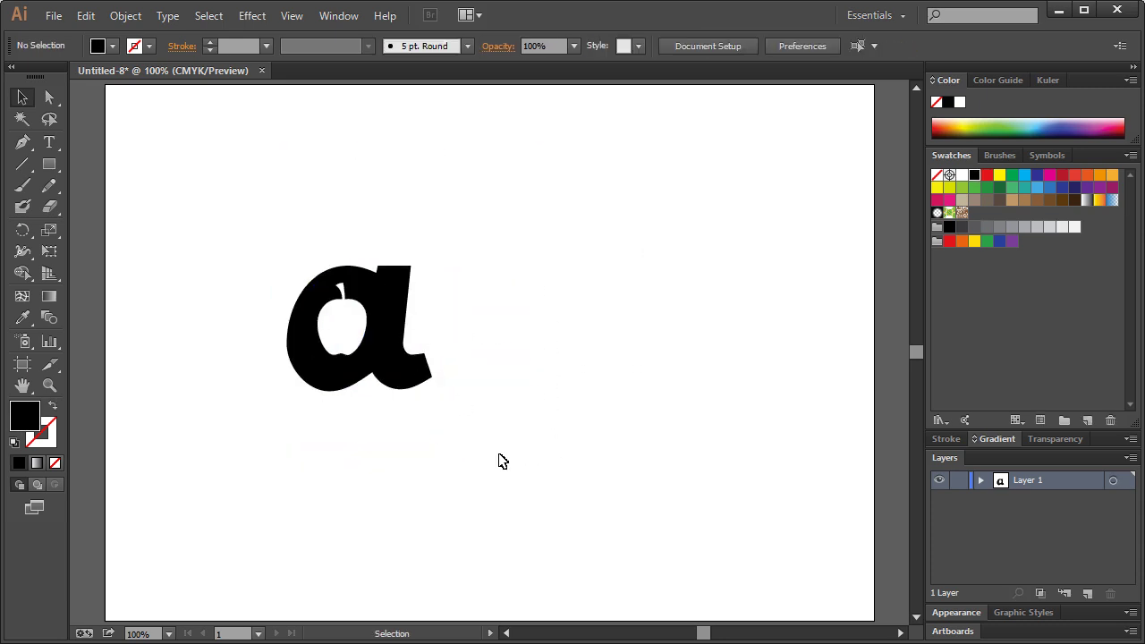
pyautogui.moveTo(486, 444); pyautogui.dragTo(222, 218)
pyautogui.moveTo(438, 449); pyautogui.dragTo(396, 447)
pyautogui.click(458, 393)
# Make a compound path of the a and apple, then delete the leftover white apple shape
pyautogui.moveTo(222, 295); pyautogui.dragTo(498, 471)
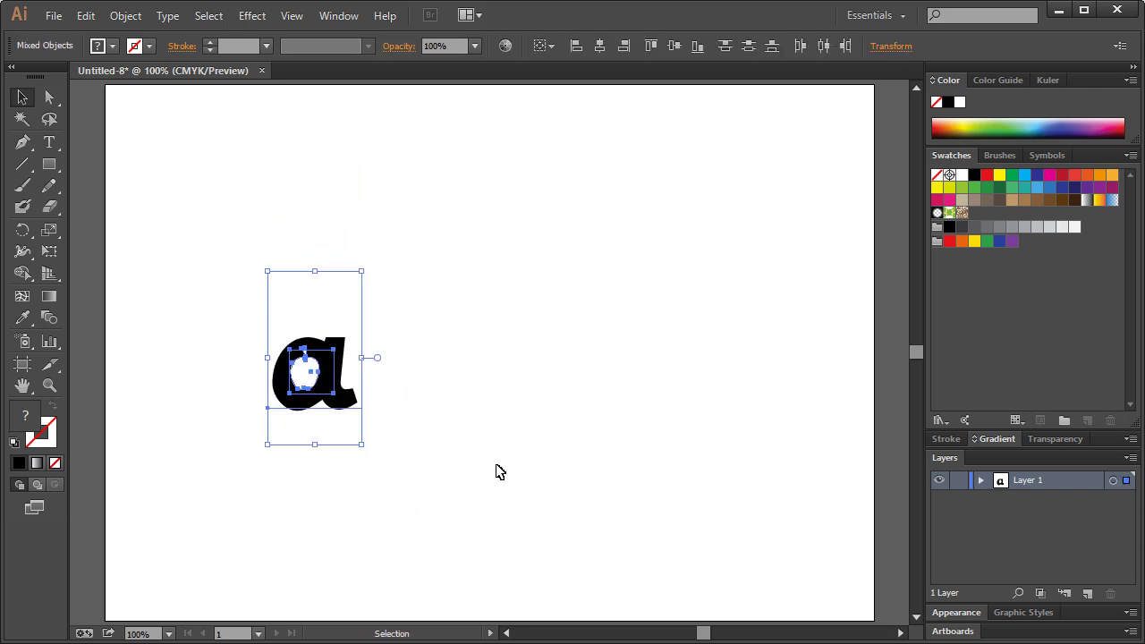
pyautogui.hotkey('ctrl', '8')
pyautogui.click(499, 472)
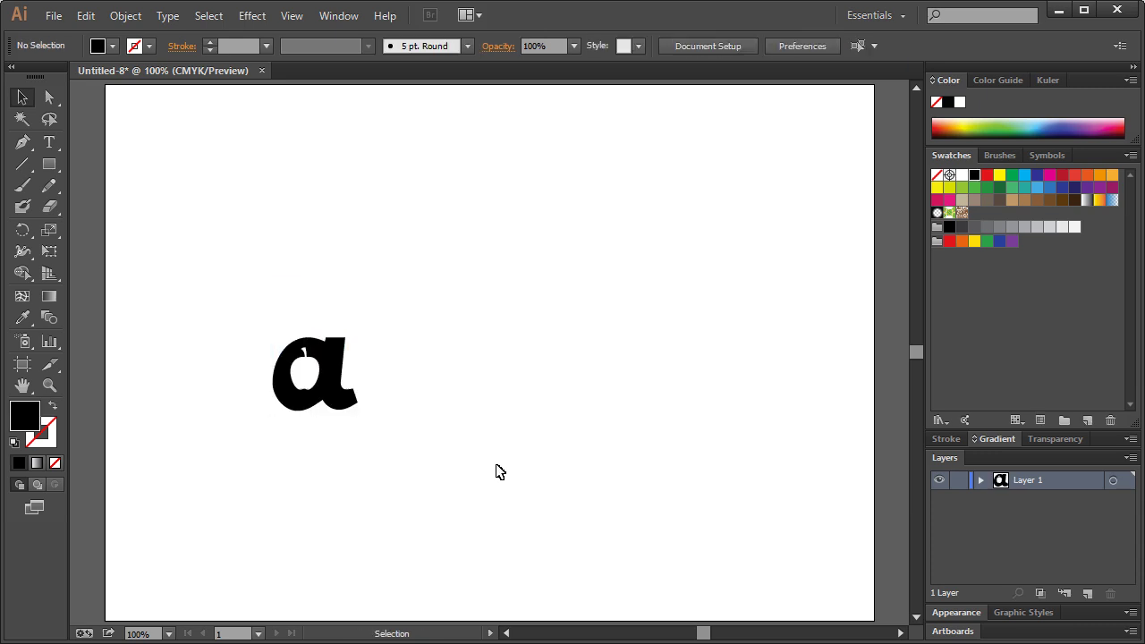
pyautogui.click(307, 358)
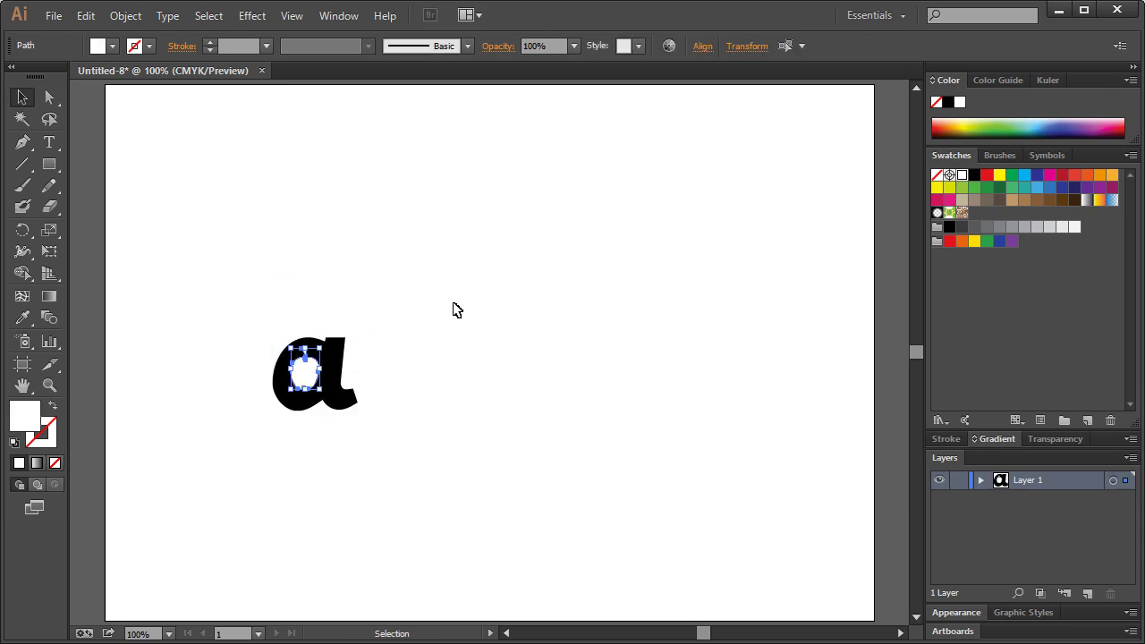
pyautogui.press('Delete')
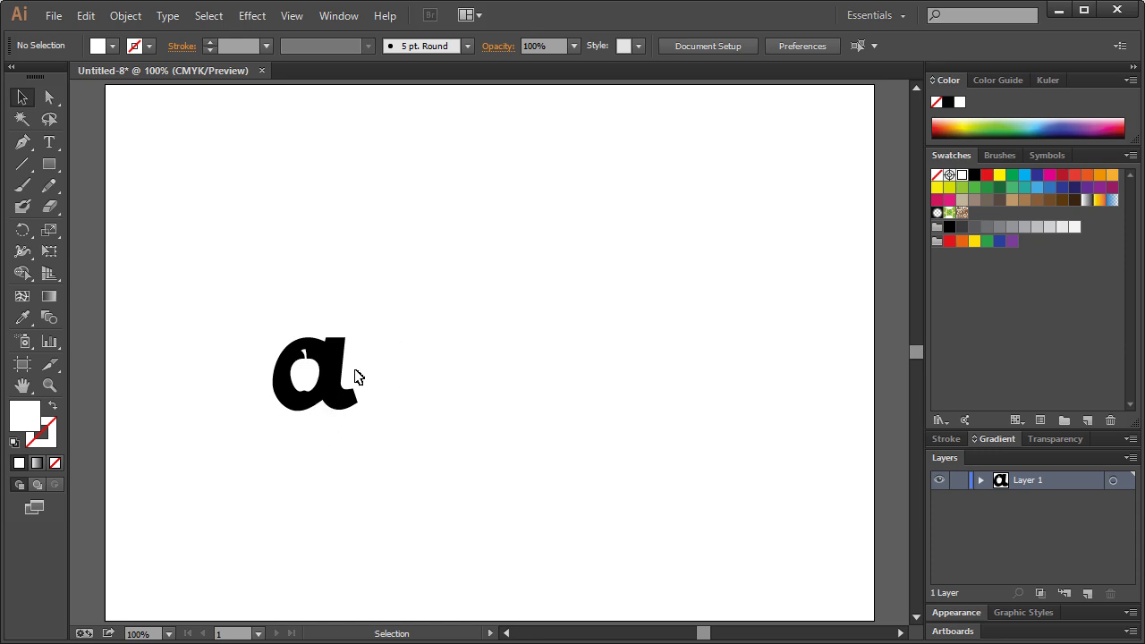
# Back in Chrome, generate another random letter, getting a lowercase g
pyautogui.hotkey('alt', 'Tab')
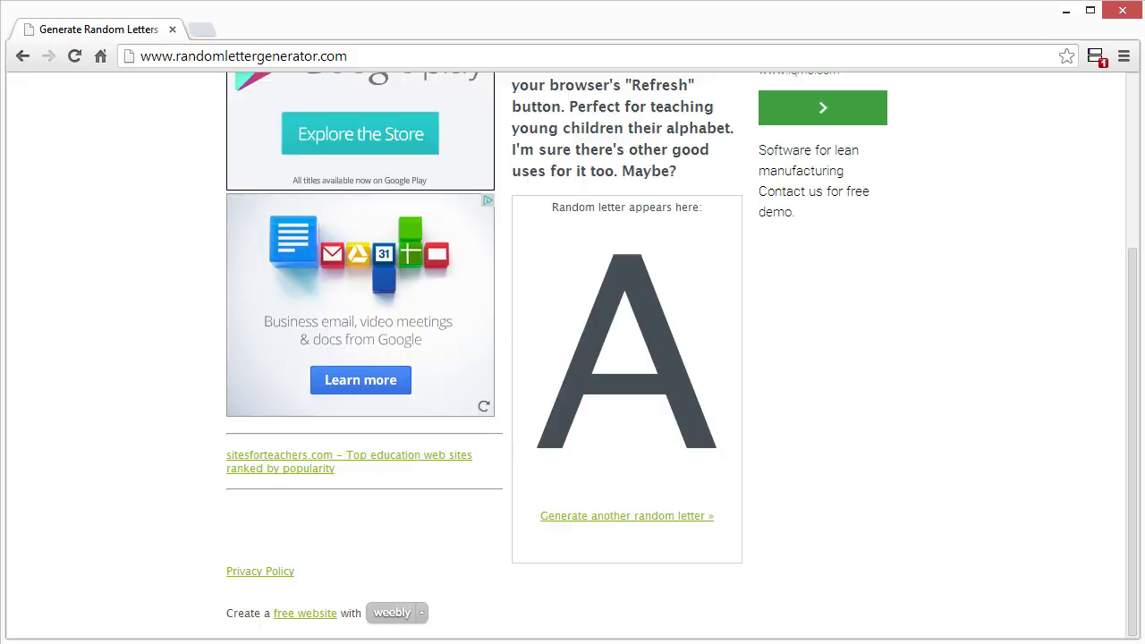
pyautogui.click(250, 56)
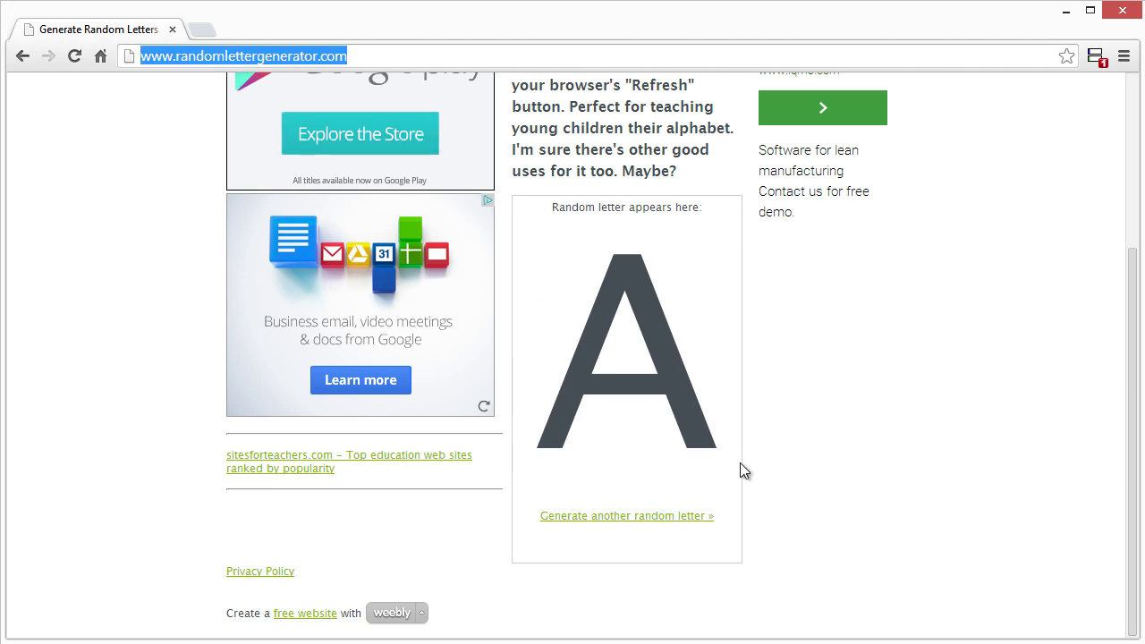
pyautogui.click(643, 517)
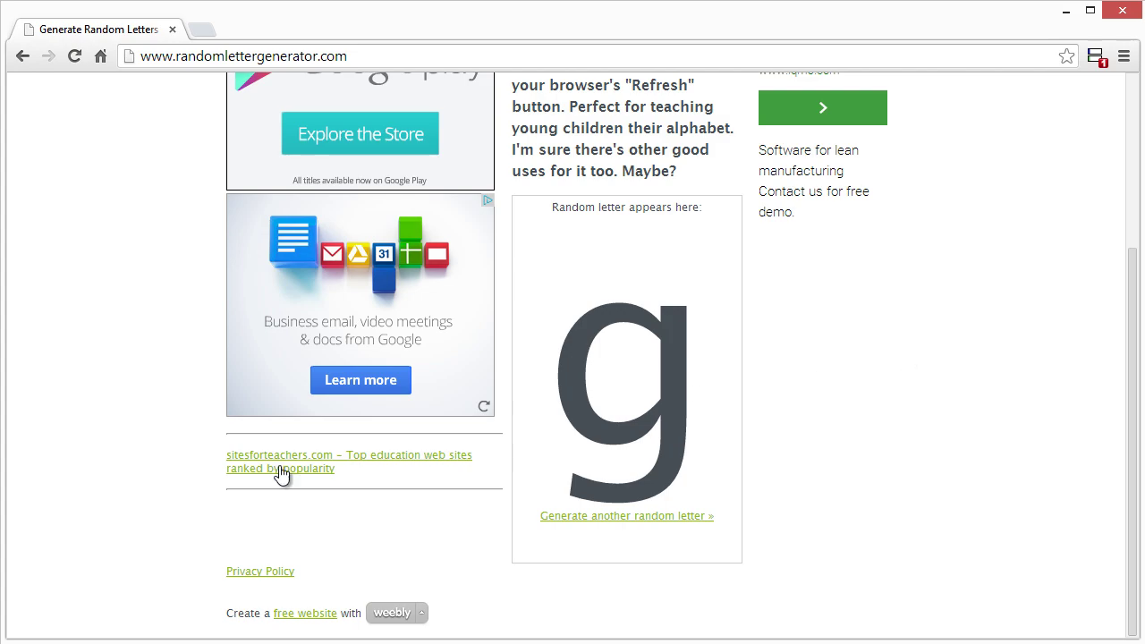
# Add a 'Gg' text, scale it to about 174.74 pt and place it above the a
pyautogui.hotkey('alt', 'Tab')
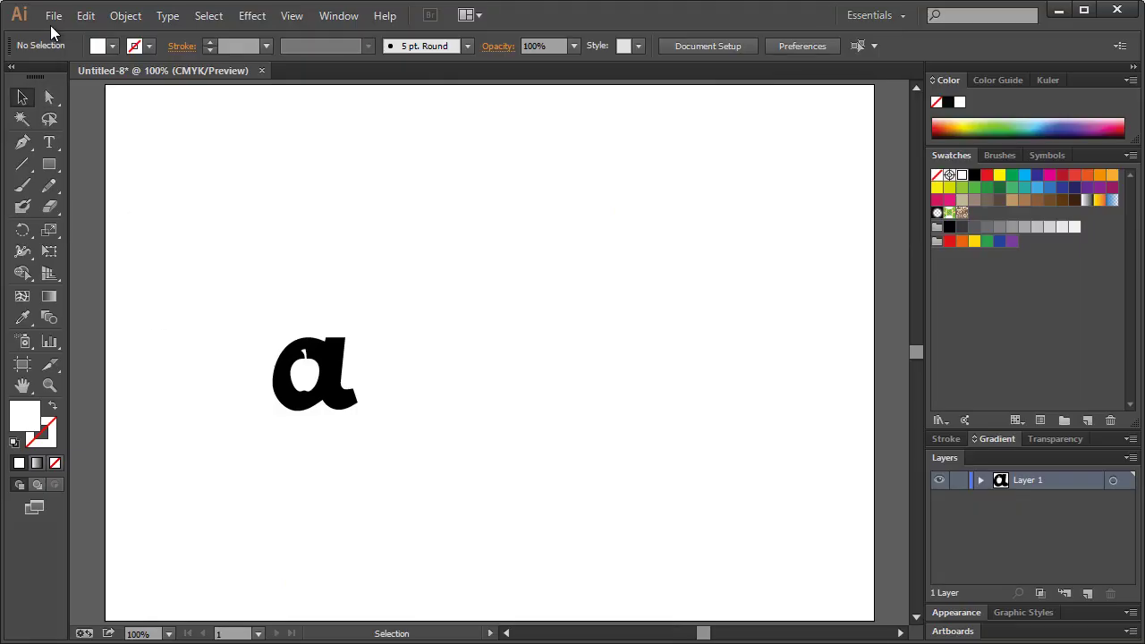
pyautogui.click(49, 142)
pyautogui.click(491, 300)
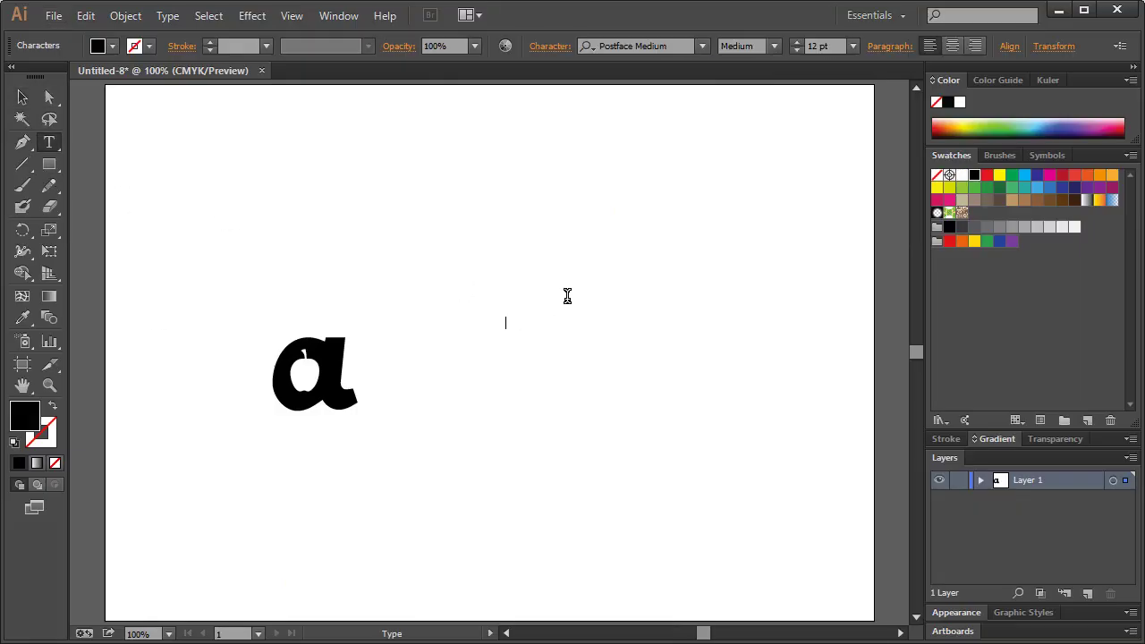
pyautogui.click(22, 96)
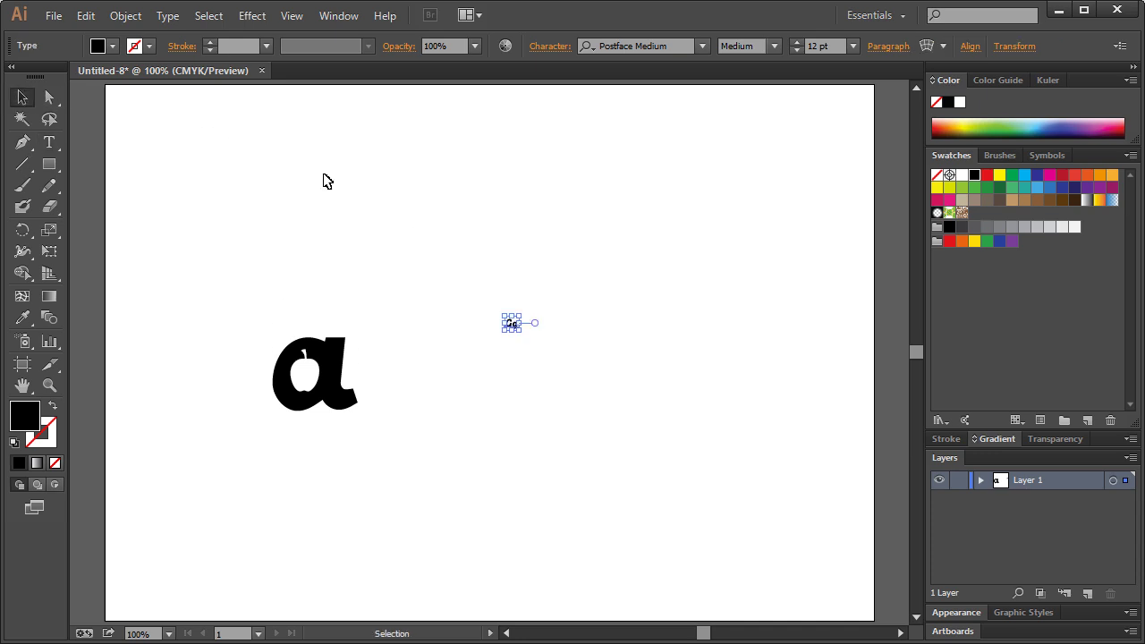
pyautogui.moveTo(523, 334); pyautogui.dragTo(754, 542)
pyautogui.moveTo(621, 409); pyautogui.dragTo(609, 341)
pyautogui.moveTo(688, 422)
pyautogui.mouseDown()
pyautogui.moveTo(710, 441)
pyautogui.moveTo(671, 409)
pyautogui.mouseUp()
pyautogui.moveTo(577, 331); pyautogui.dragTo(561, 231)
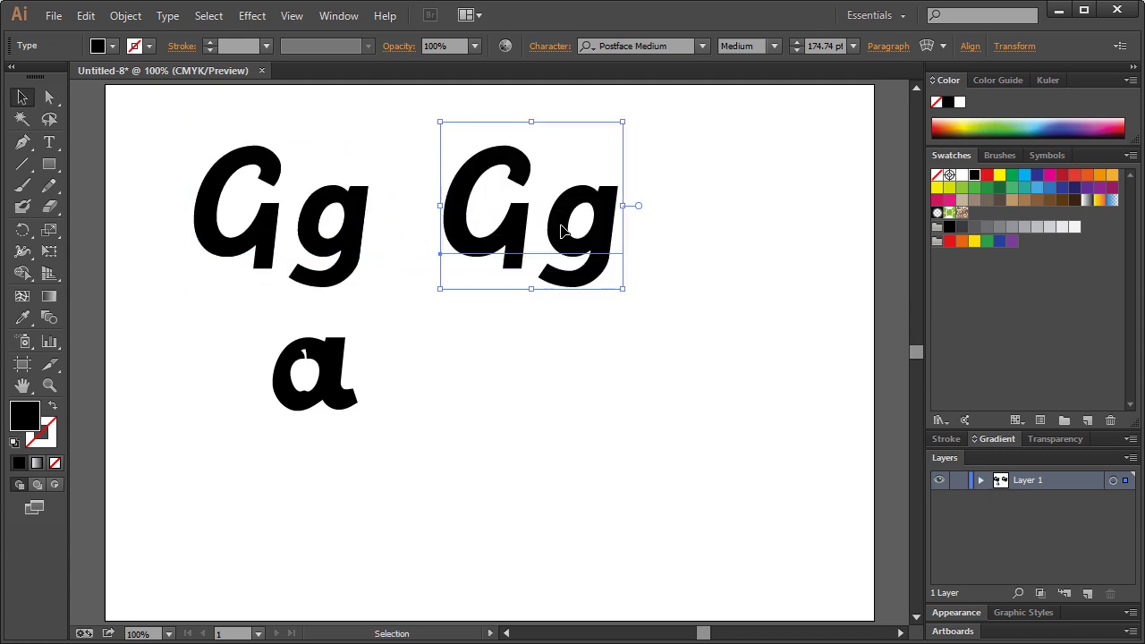
# Set a Gg in Plantagenet Cherokee, delete its G, and duplicate the g to the right
pyautogui.click(617, 51)
pyautogui.press('Up')
pyautogui.press('Up')
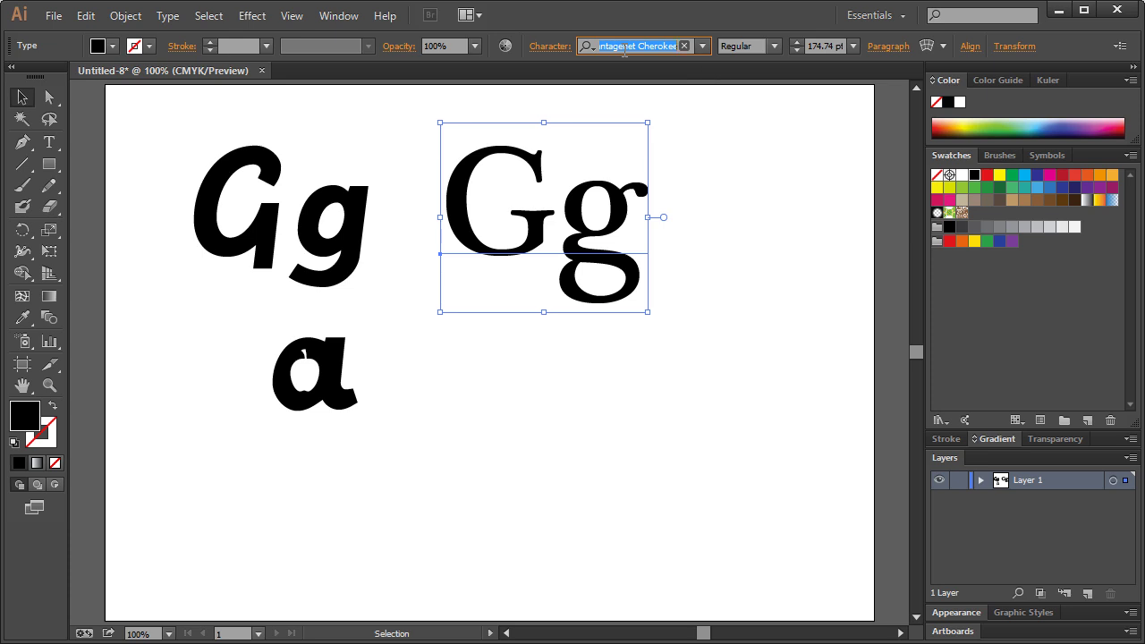
pyautogui.doubleClick(557, 224)
pyautogui.hotkey('ctrl', 'a')
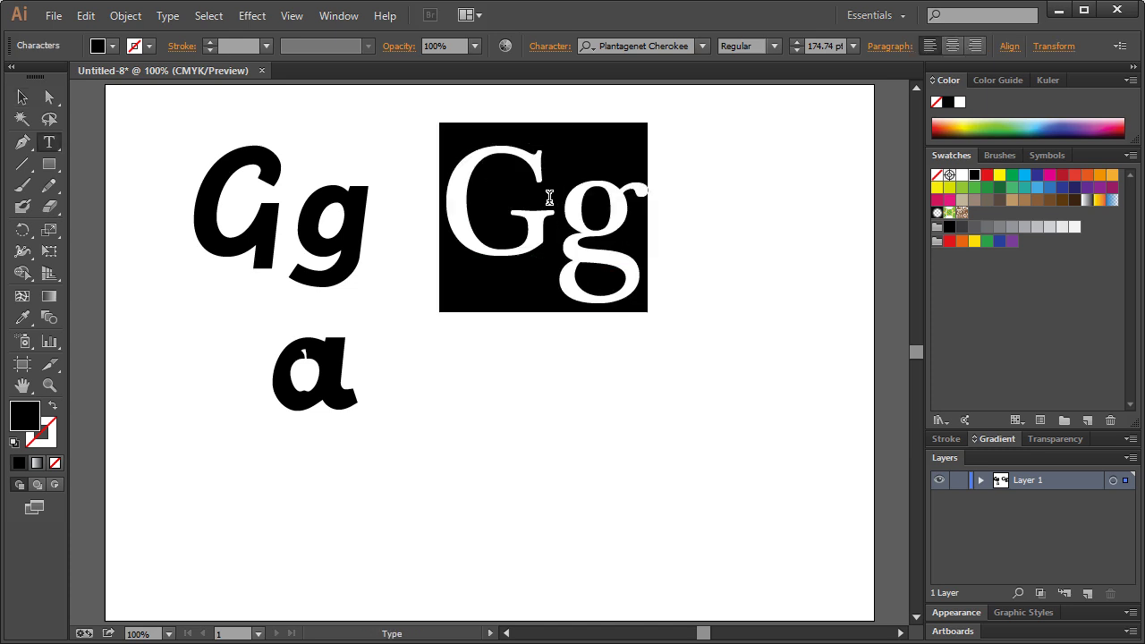
pyautogui.click(554, 201)
pyautogui.press('BackSpace')
pyautogui.click(33, 95)
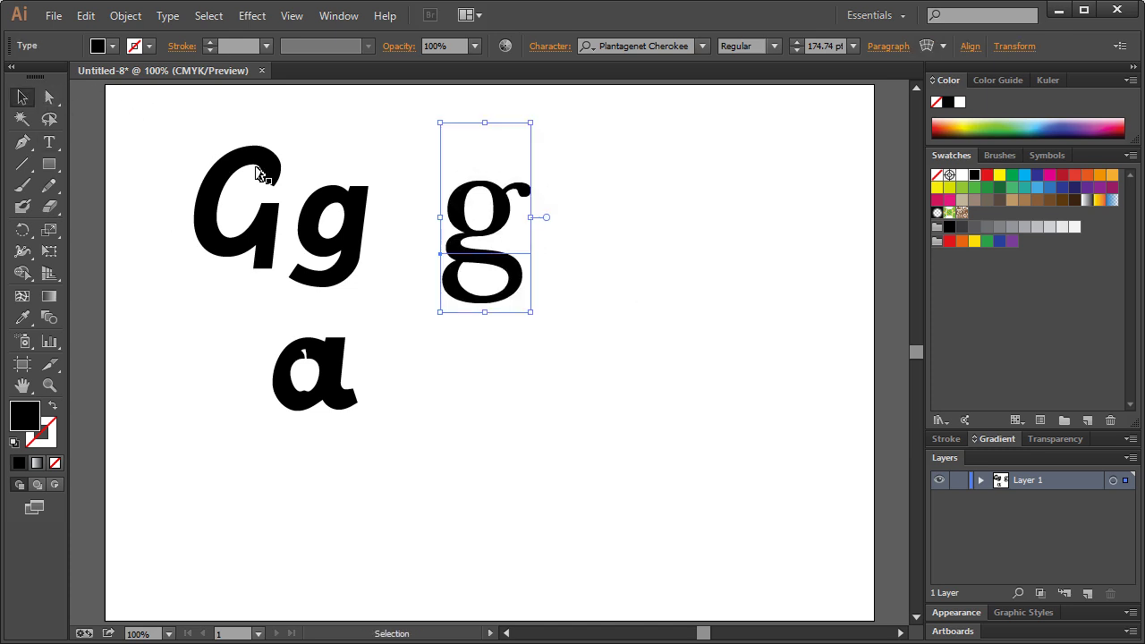
pyautogui.moveTo(478, 224); pyautogui.dragTo(648, 221)
# Retype the copied g as 'Gg' and try a couple of fonts on it
pyautogui.doubleClick(648, 221)
pyautogui.doubleClick(648, 217)
pyautogui.write('G')
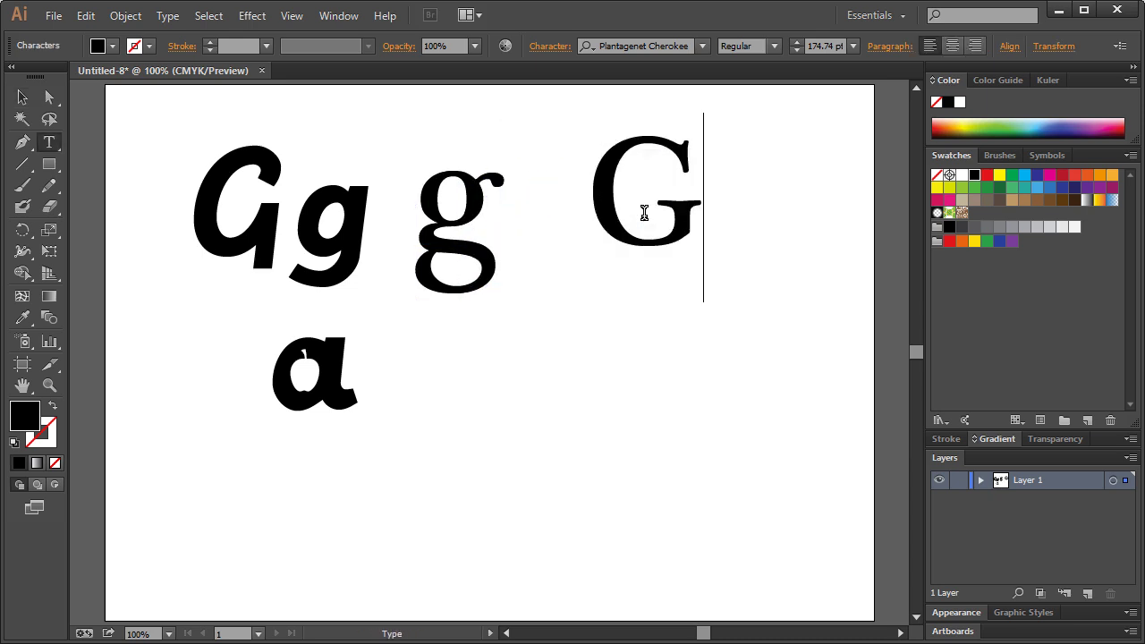
pyautogui.write('g')
pyautogui.press('Escape')
pyautogui.click(663, 46)
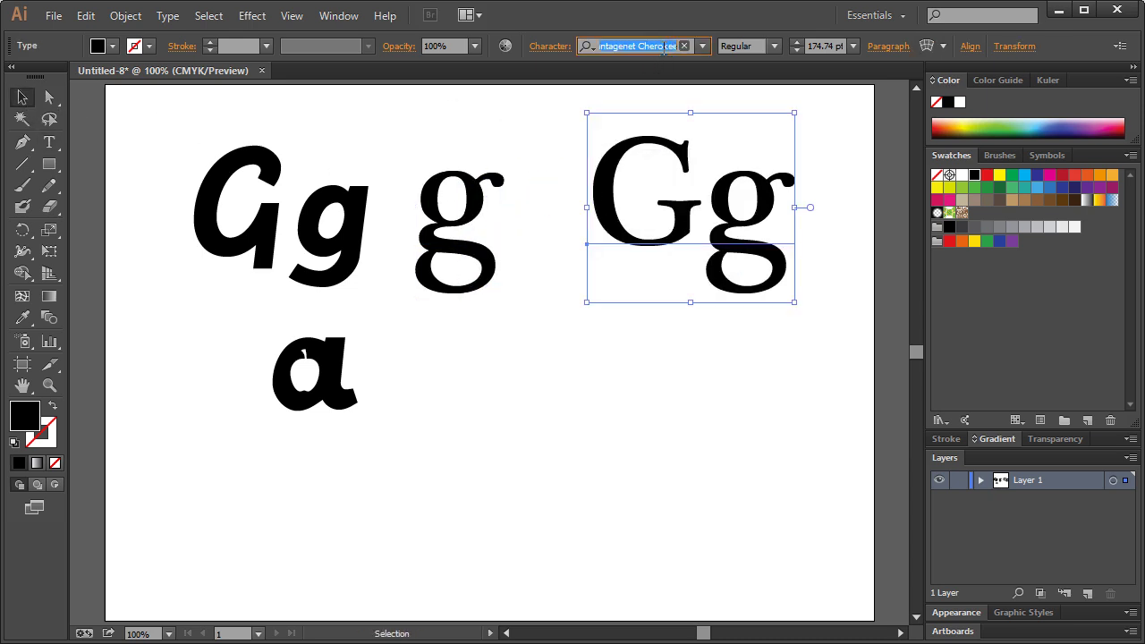
pyautogui.press('Up')
pyautogui.press('Up')
pyautogui.press('Up')
pyautogui.press('Up')
pyautogui.press('Up')
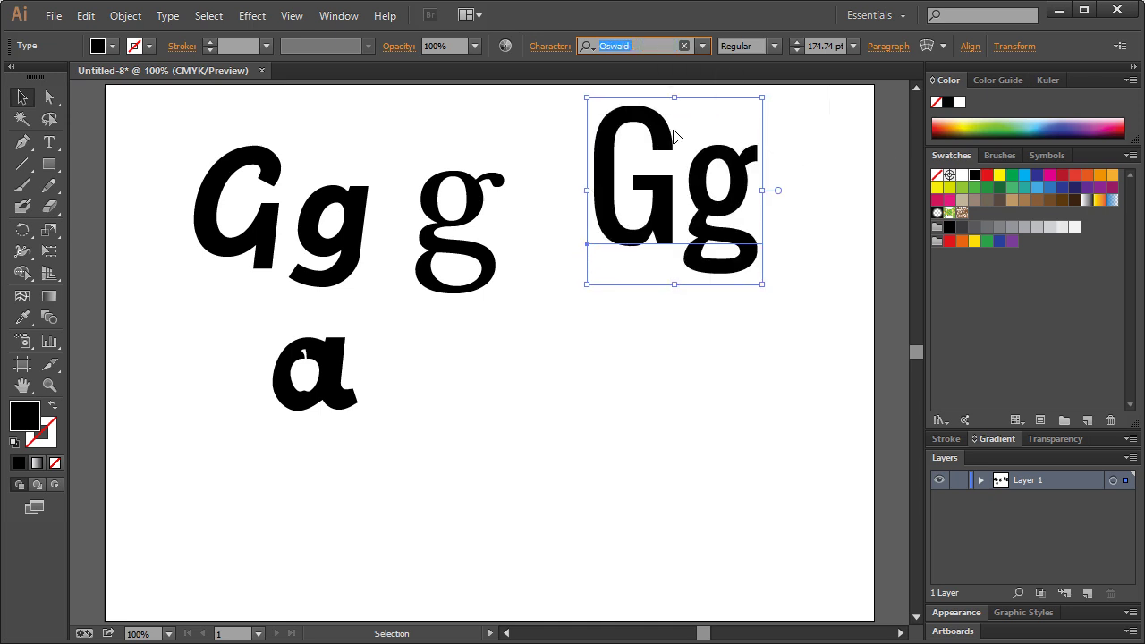
pyautogui.press('Return')
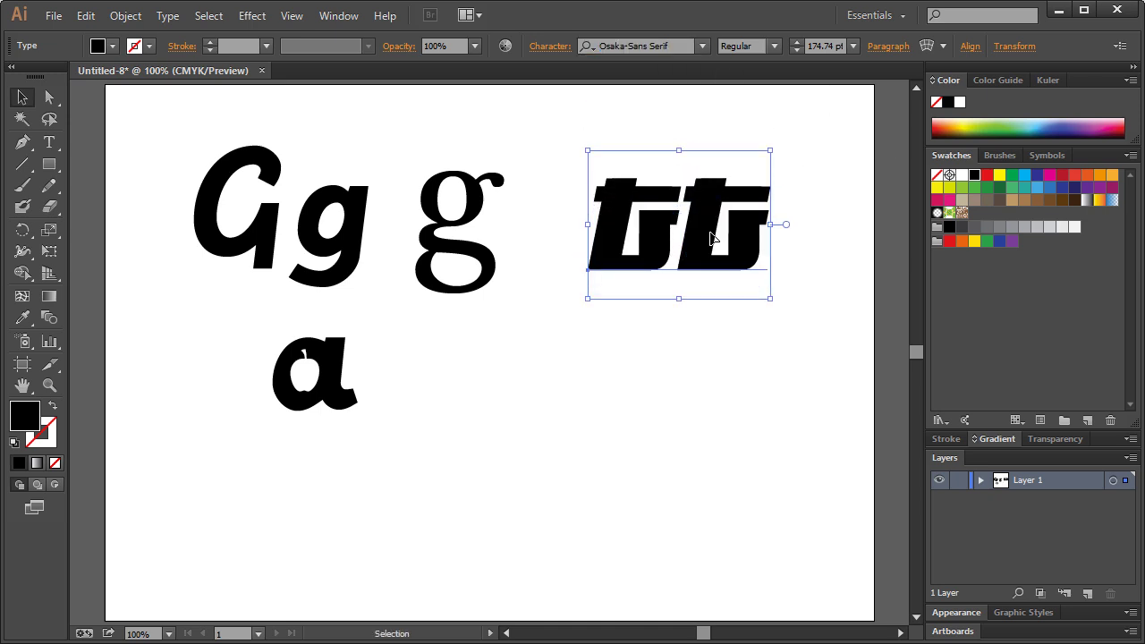
# Preview more fonts on the Gg sample, including Open Sans, Nirmala UI Bold, News Cycle and a pixel face
pyautogui.click(674, 47)
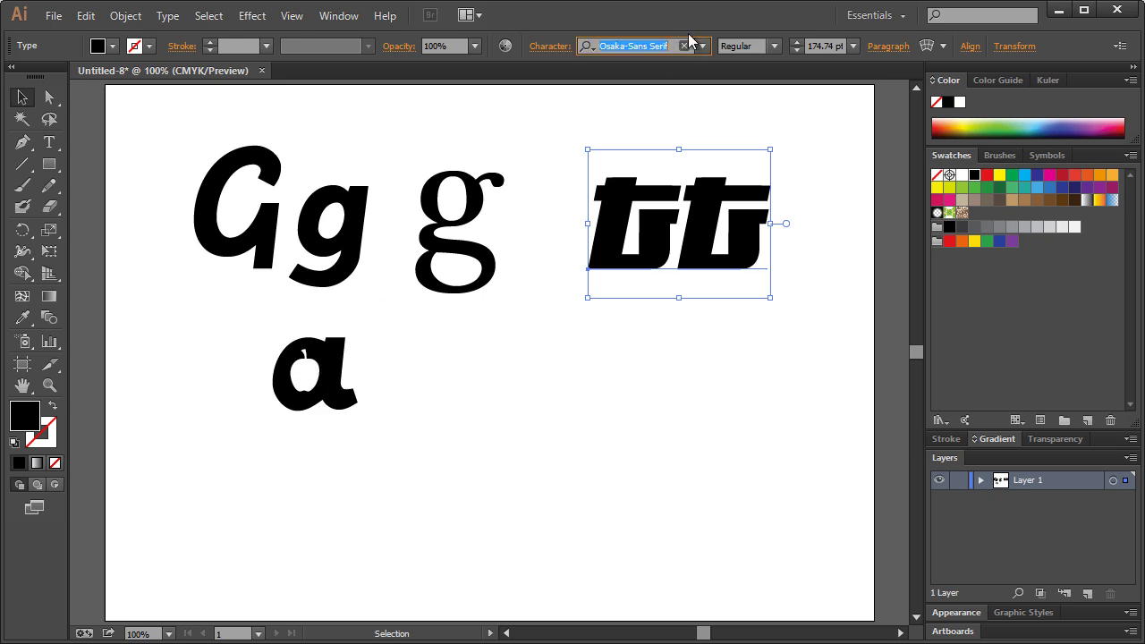
pyautogui.press('Up')
pyautogui.press('Up')
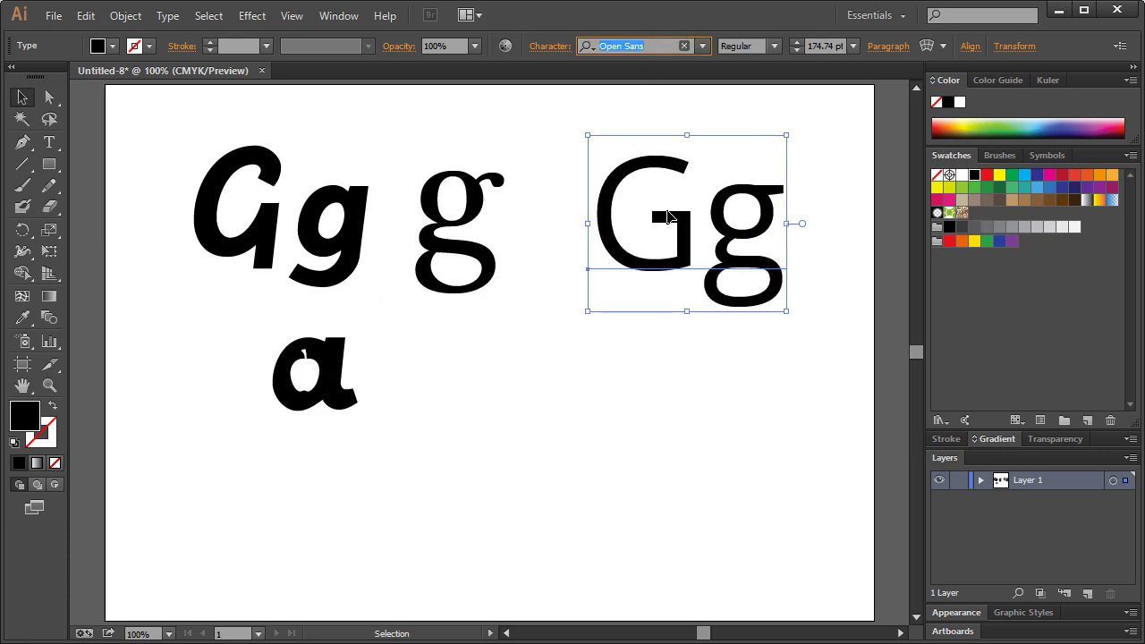
pyautogui.press('Up')
pyautogui.press('Up')
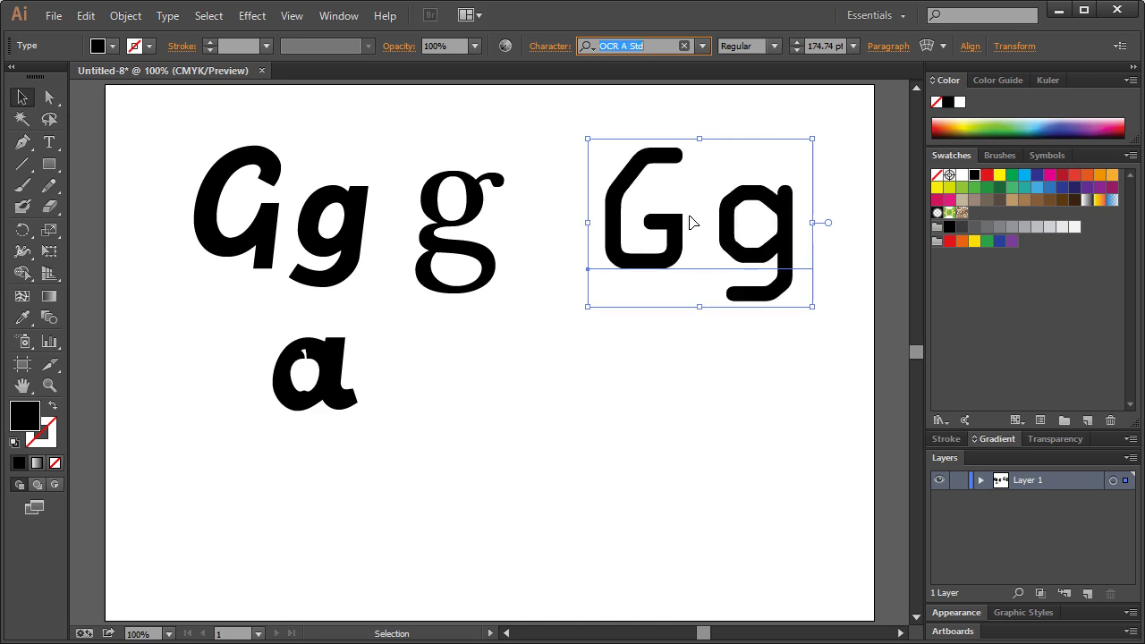
pyautogui.press('Up')
pyautogui.press('Up')
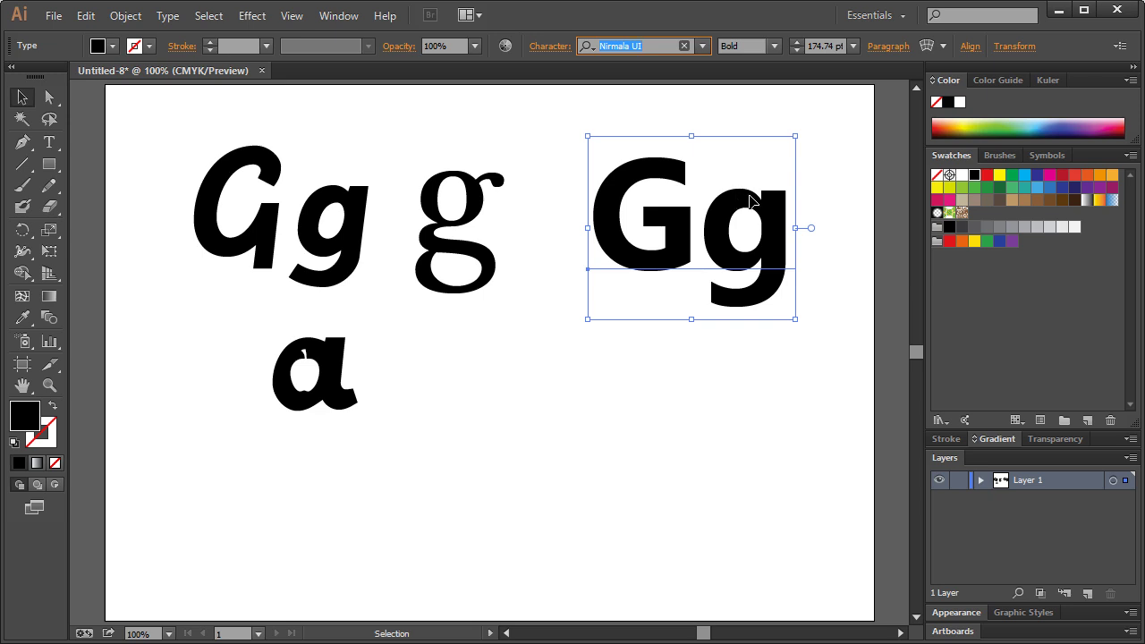
pyautogui.press('Up')
pyautogui.press('Up')
pyautogui.press('Up')
pyautogui.press('Up')
pyautogui.press('Up')
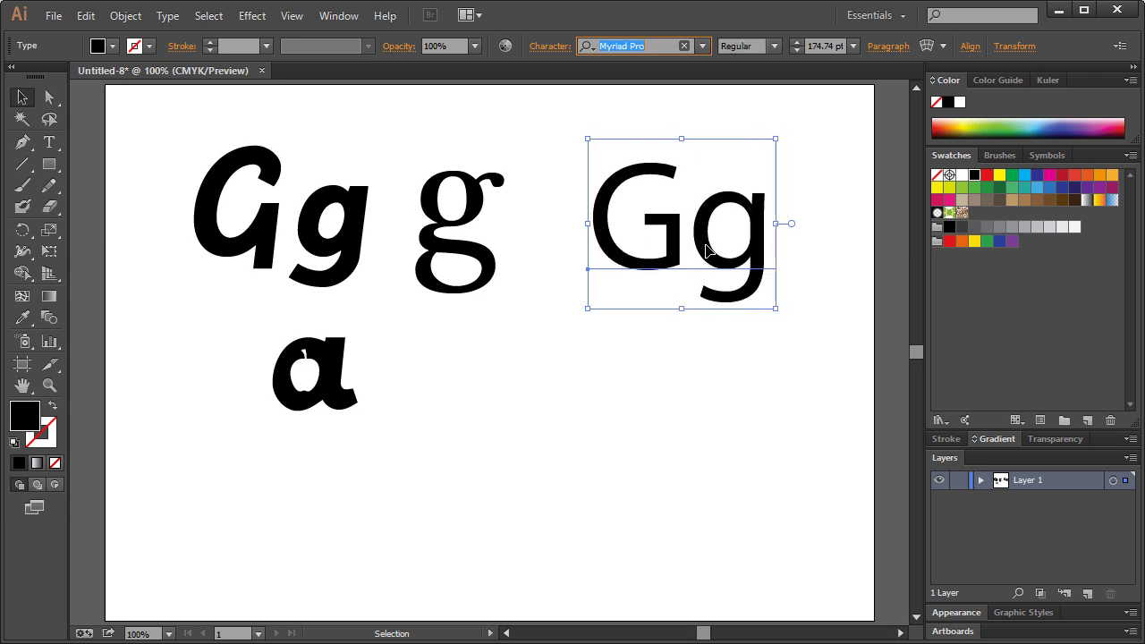
pyautogui.press('Up')
pyautogui.press('Up')
pyautogui.press('Up')
pyautogui.press('Up')
pyautogui.press('Up')
pyautogui.press('Up')
pyautogui.press('Up')
pyautogui.press('Up')
pyautogui.press('Up')
pyautogui.press('Up')
pyautogui.press('Up')
pyautogui.press('Up')
pyautogui.press('Up')
pyautogui.press('Up')
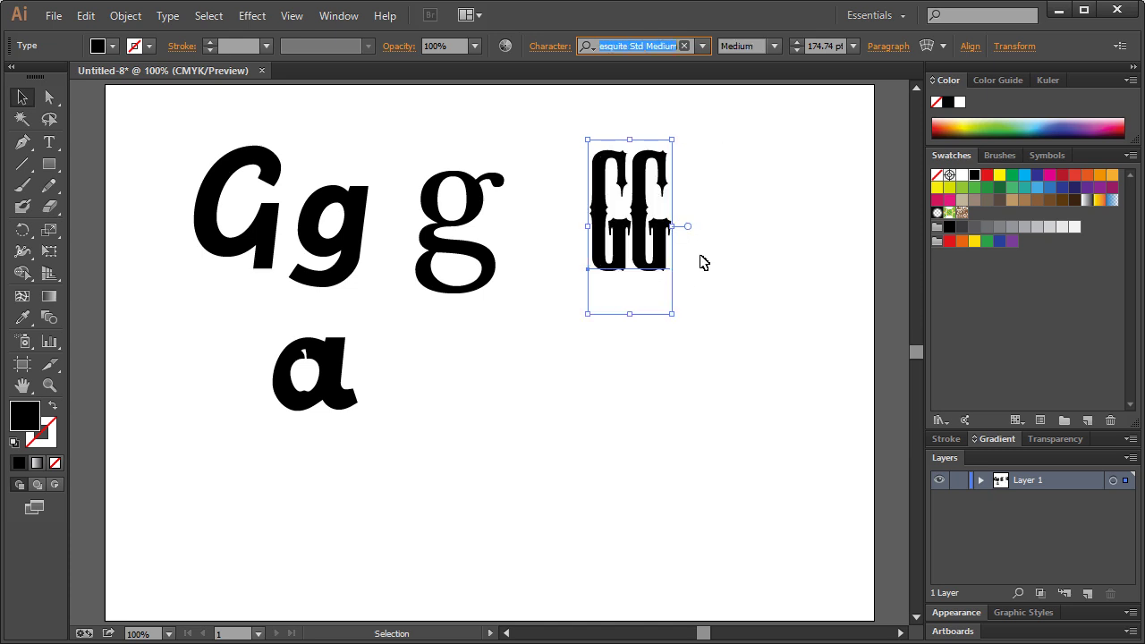
pyautogui.press('Up')
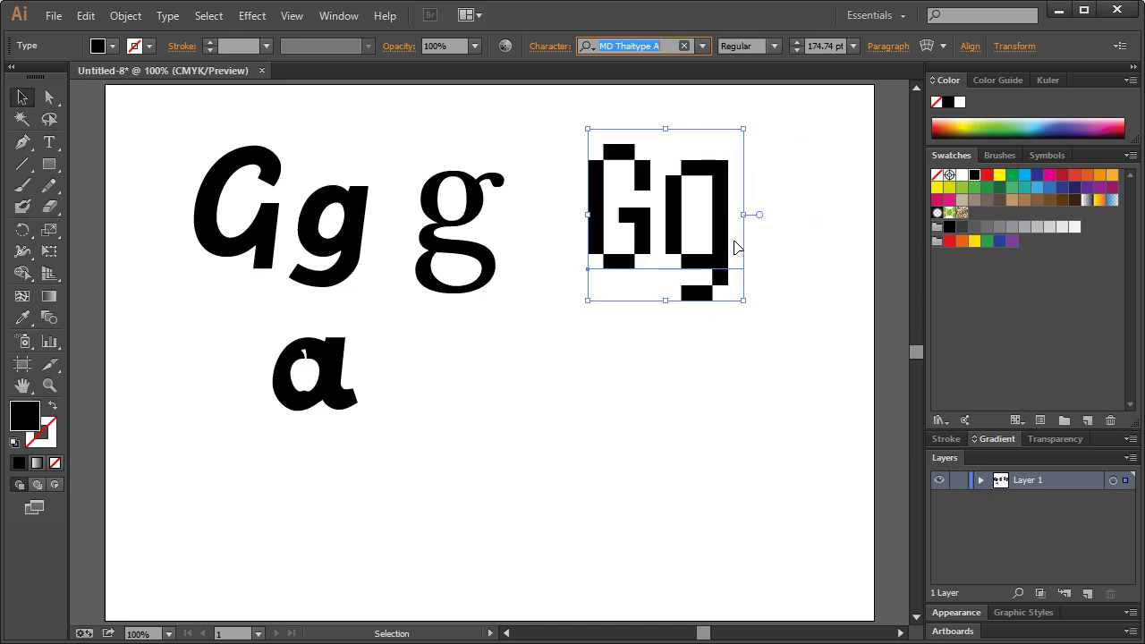
pyautogui.press('Up')
pyautogui.click(657, 228)
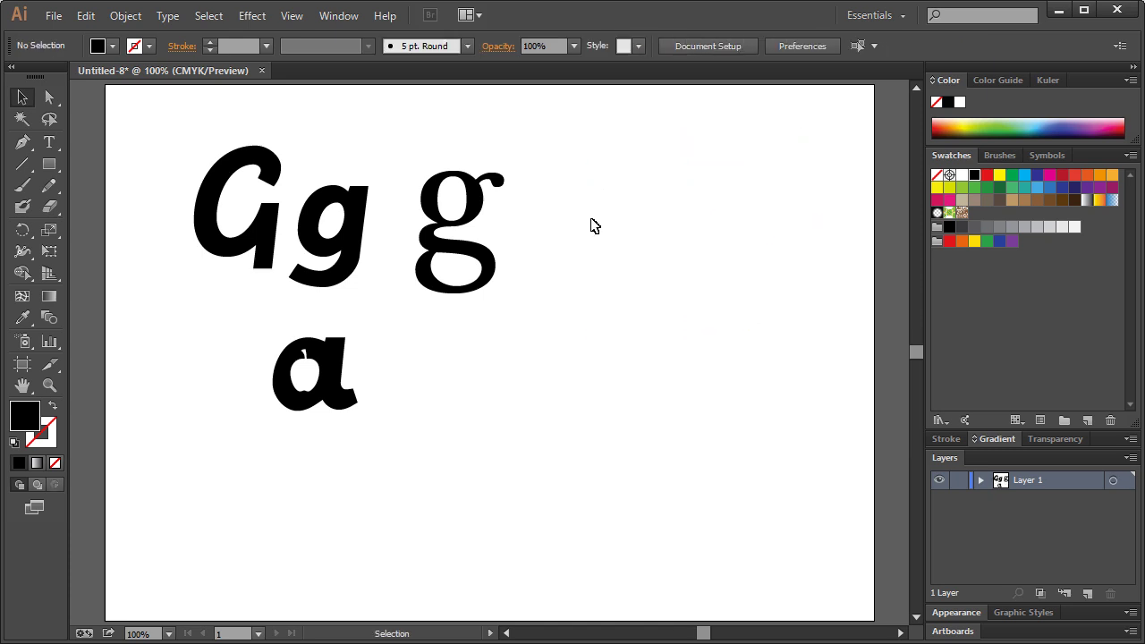
# Shift the top-row letters right and delete the bold Gg
pyautogui.moveTo(147, 164); pyautogui.dragTo(538, 293)
pyautogui.moveTo(450, 260); pyautogui.dragTo(581, 263)
pyautogui.click(701, 258)
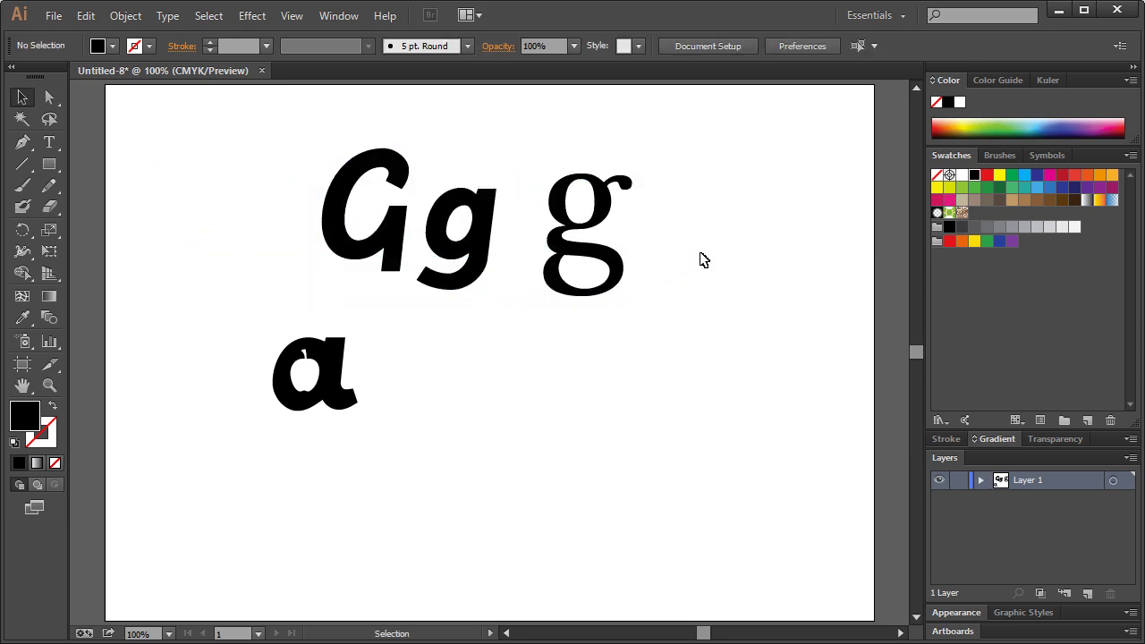
pyautogui.click(474, 239)
pyautogui.press('Delete')
# Move the serif g down beside the apple a and shrink it to match
pyautogui.moveTo(585, 223); pyautogui.dragTo(516, 356)
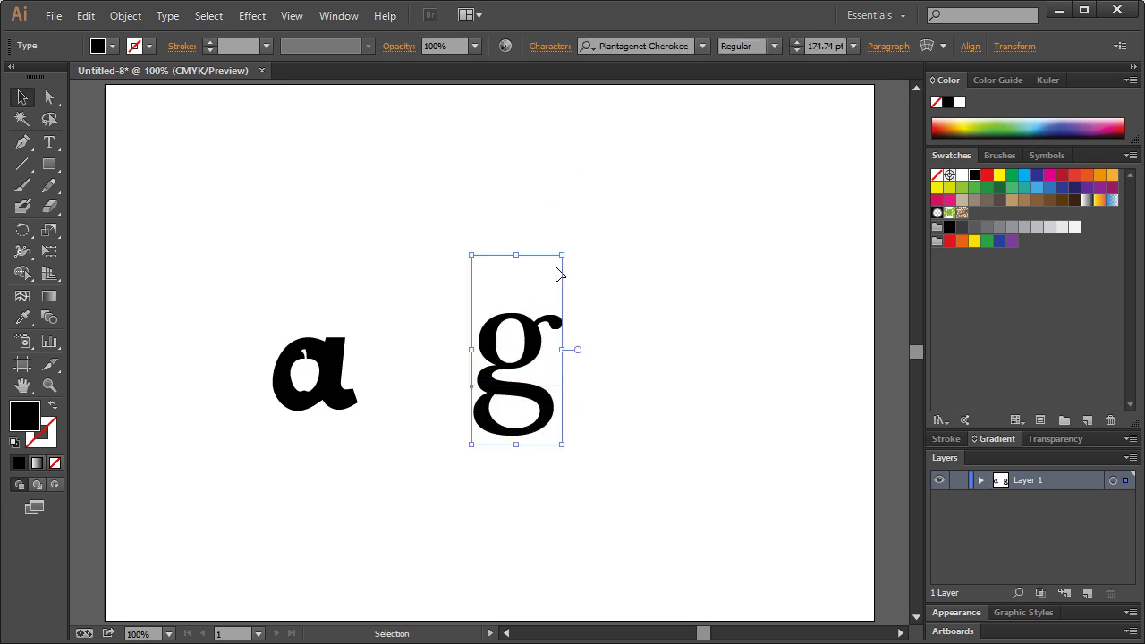
pyautogui.moveTo(563, 255); pyautogui.dragTo(550, 279)
pyautogui.click(638, 197)
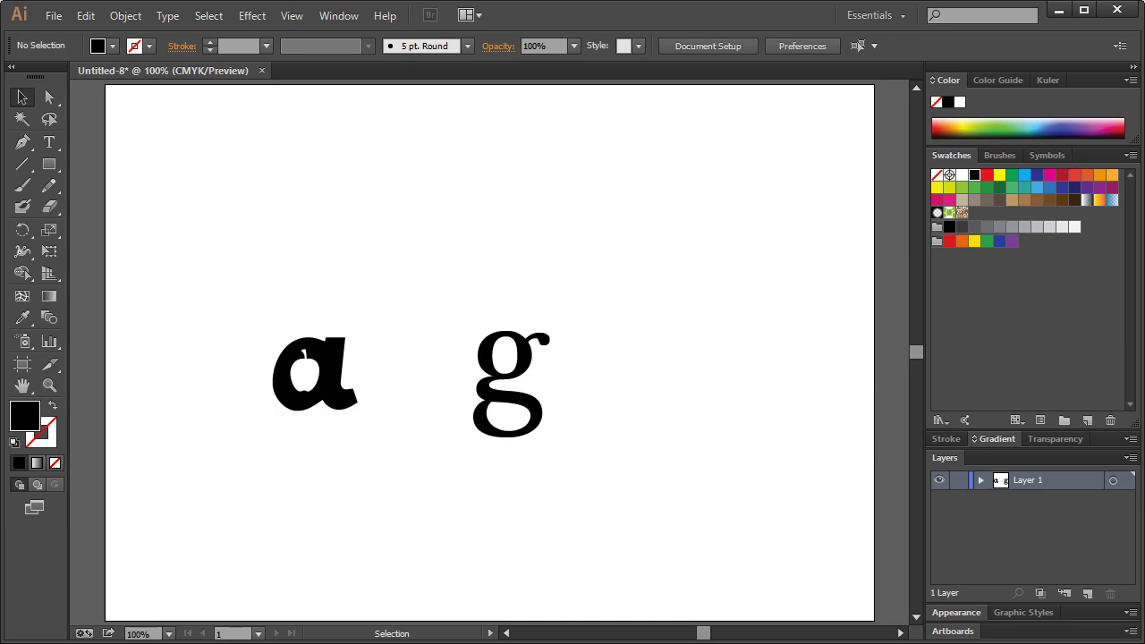
pyautogui.hotkey('alt', 'Tab')
# Search Google Images for 'garden' in a new tab and scroll through the results
pyautogui.click(366, 58)
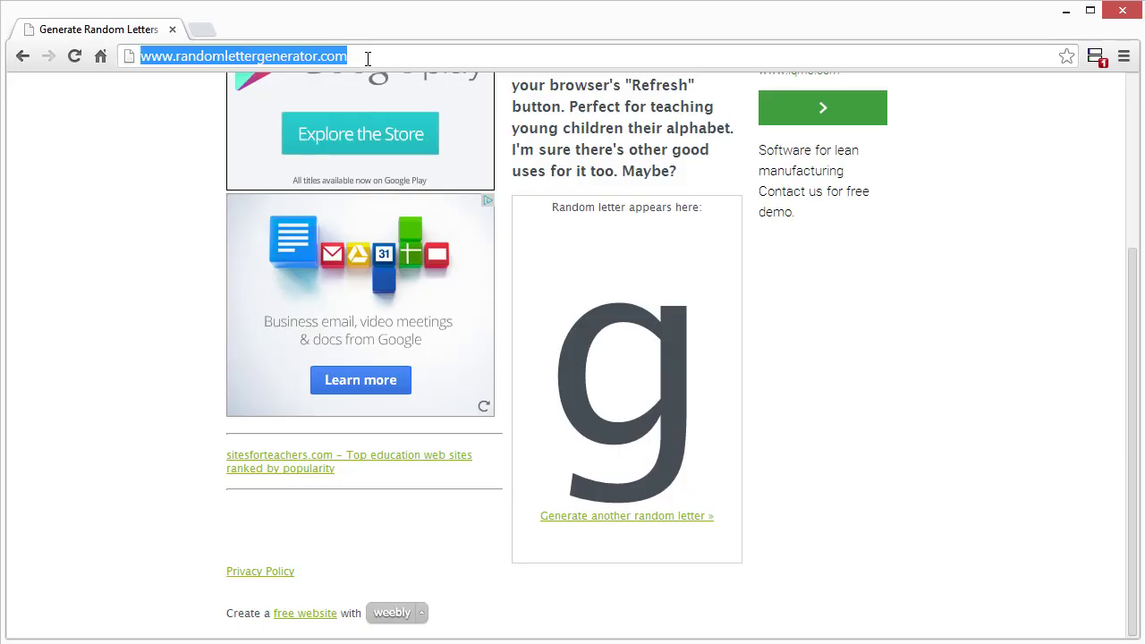
pyautogui.hotkey('ctrl', 't')
pyautogui.write('images.google.com')
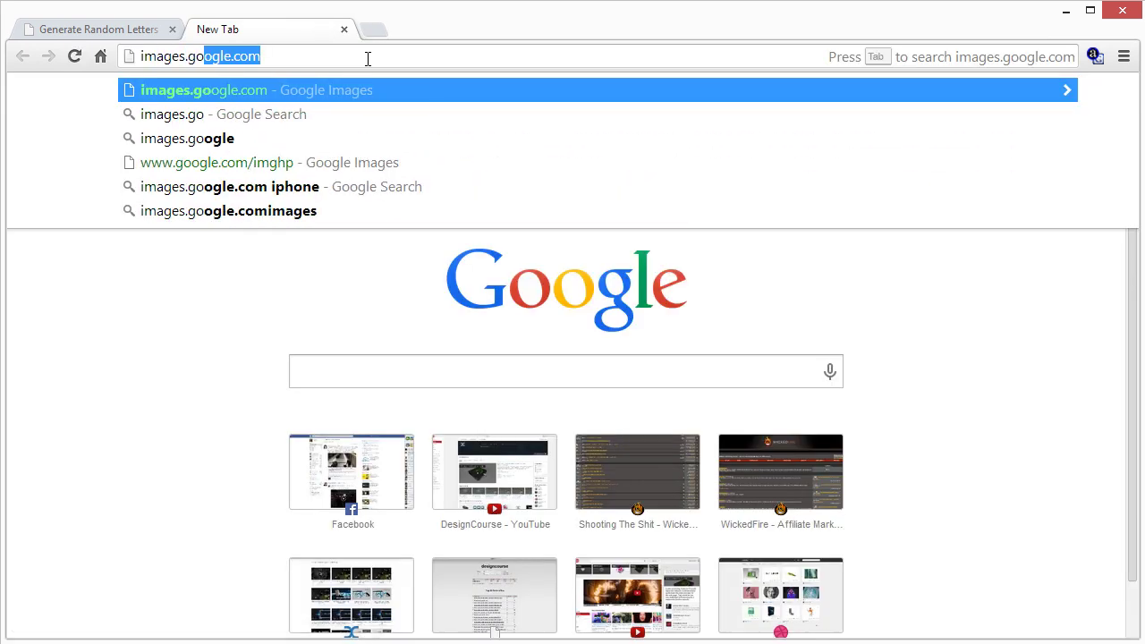
pyautogui.press('Return')
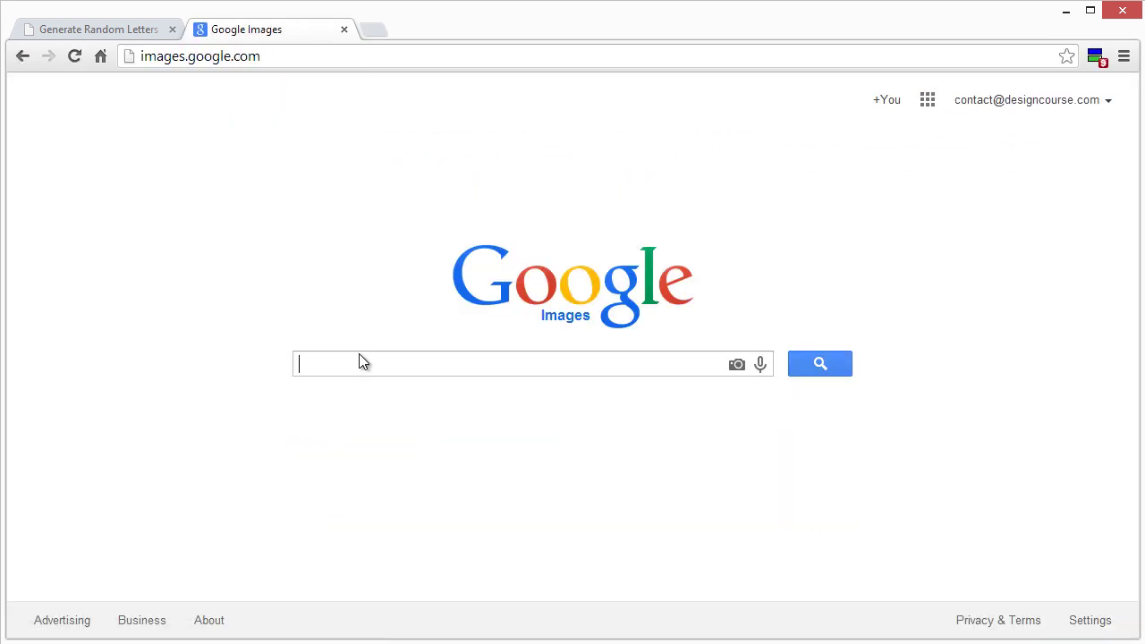
pyautogui.write('garden')
pyautogui.press('Return')
pyautogui.scroll(-4, 805, 260)
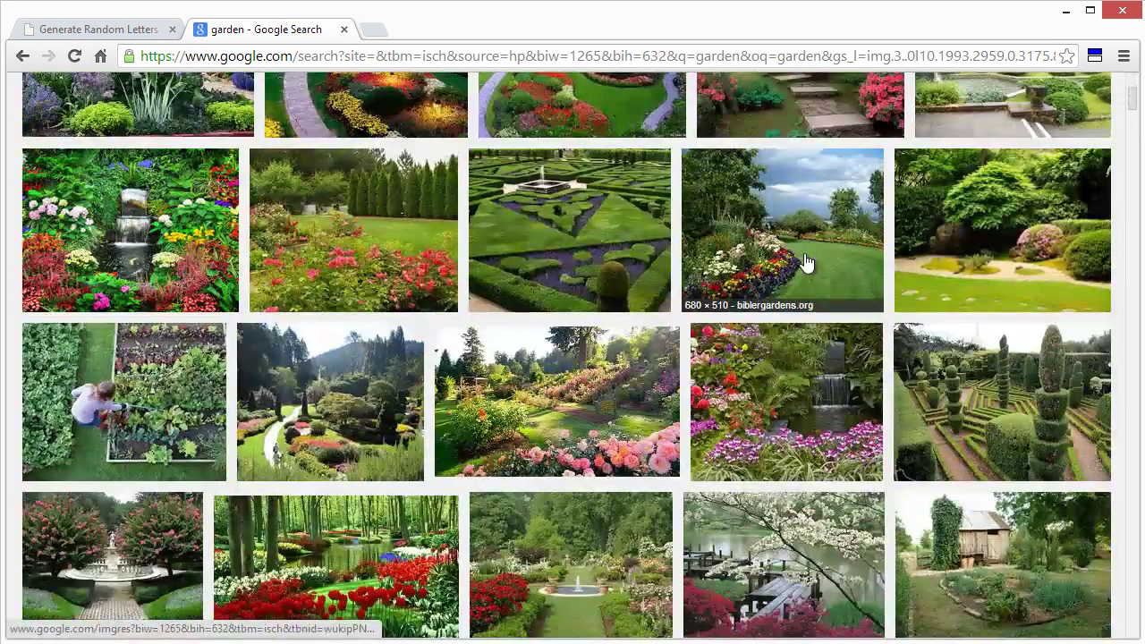
pyautogui.scroll(-4, 805, 261)
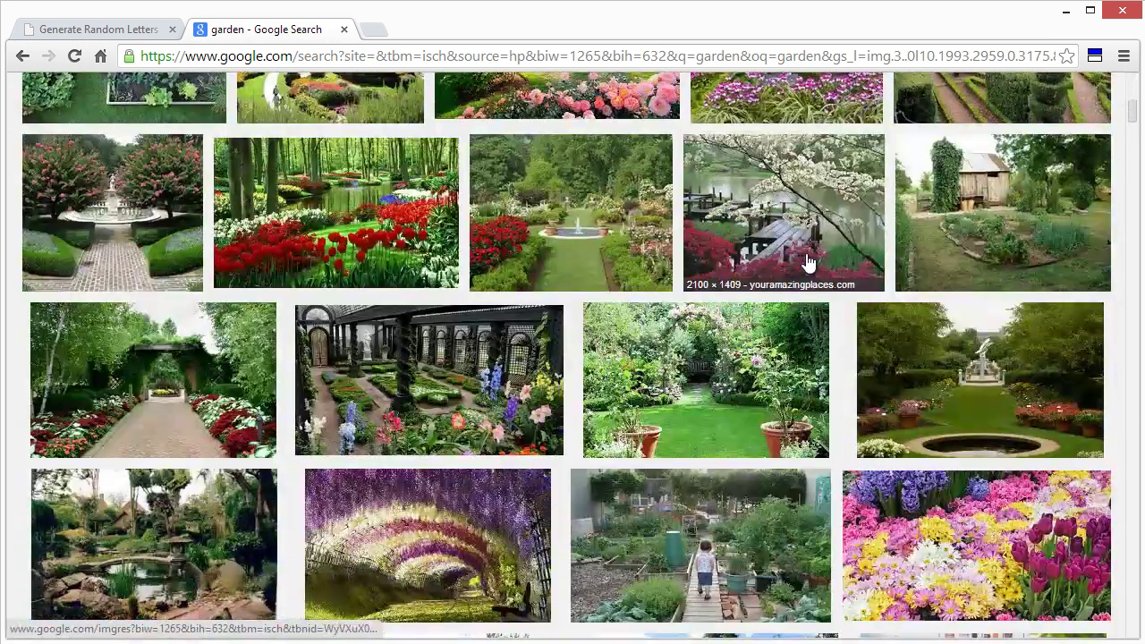
pyautogui.scroll(-5, 808, 261)
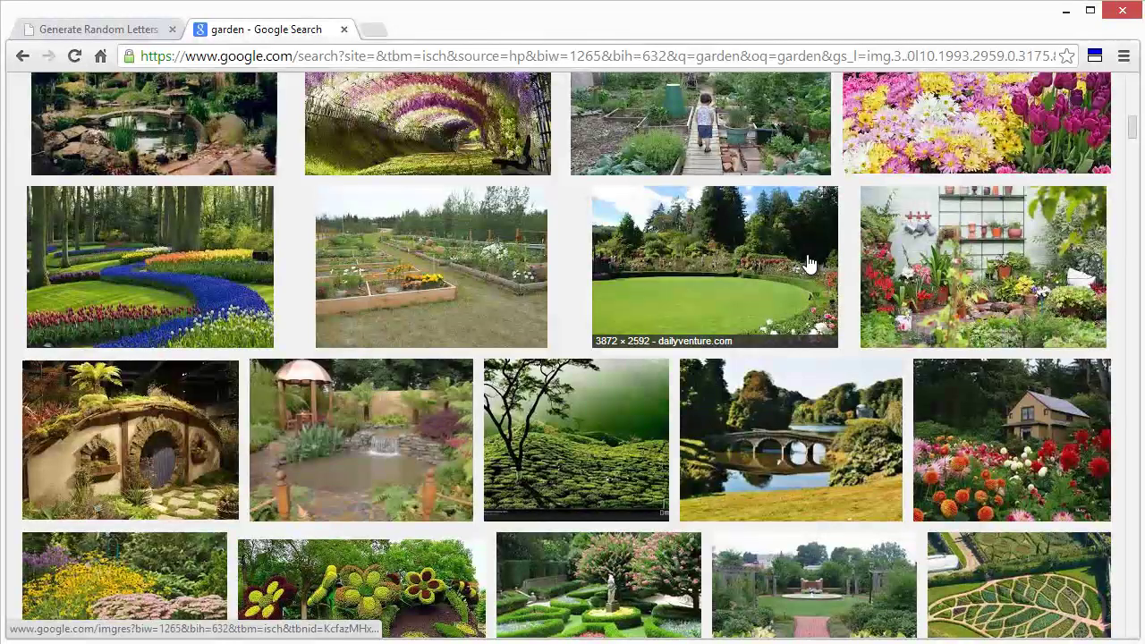
pyautogui.scroll(-3, 807, 261)
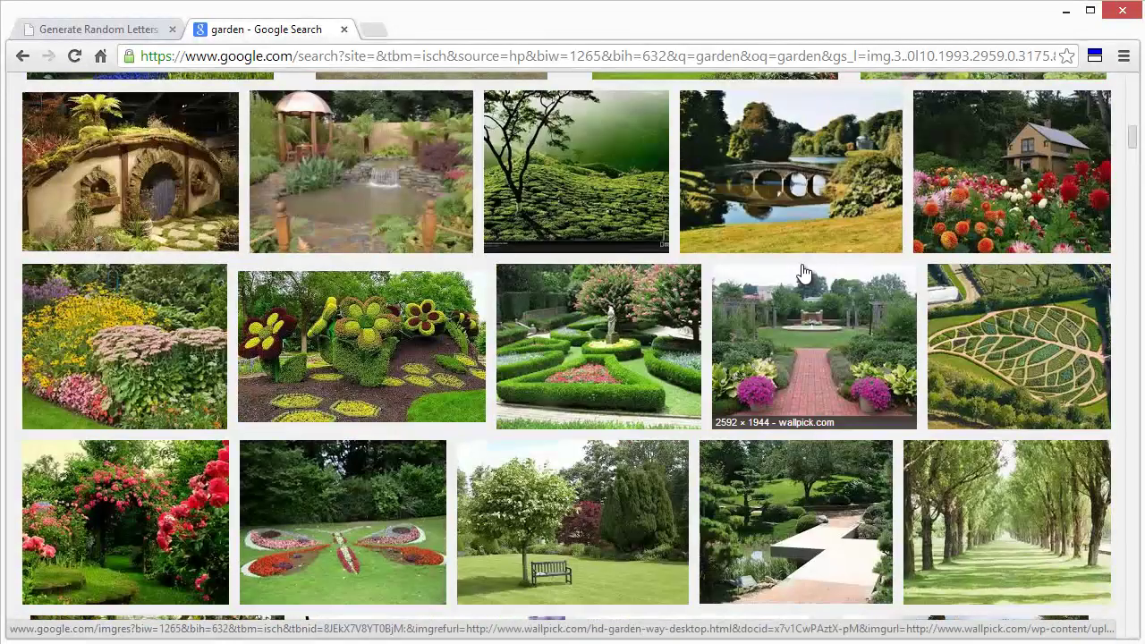
pyautogui.scroll(-2, 802, 272)
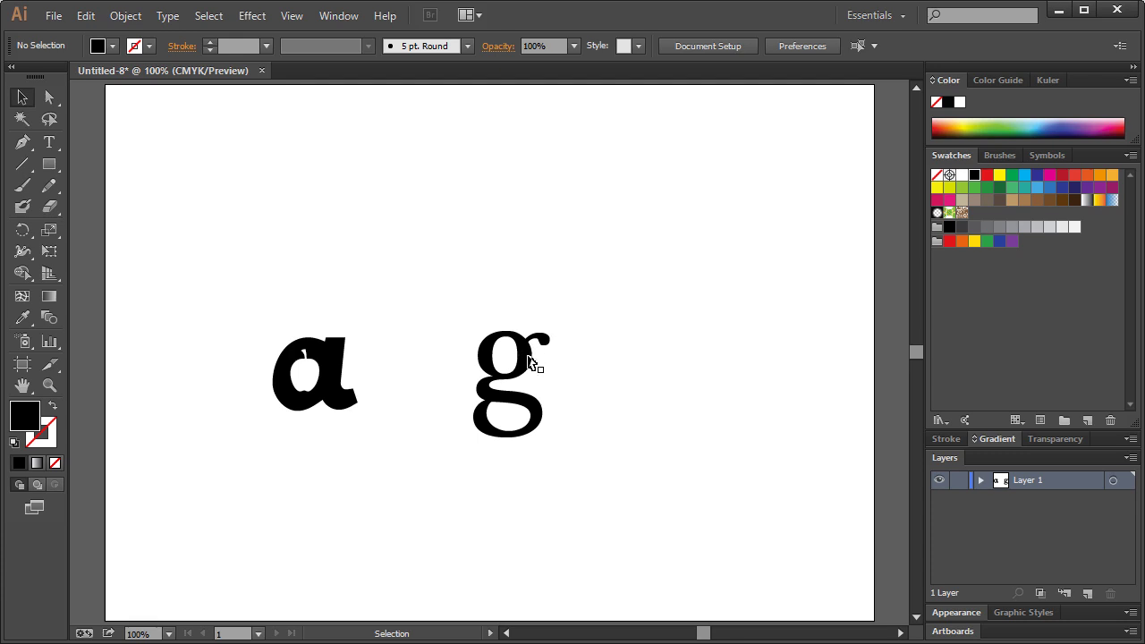
# Marquee-select the serif 'g' and move it upward
pyautogui.click(534, 361)
pyautogui.click(546, 285)
pyautogui.moveTo(594, 242); pyautogui.dragTo(616, 265)
pyautogui.moveTo(481, 389); pyautogui.dragTo(477, 333)
pyautogui.click(397, 317)
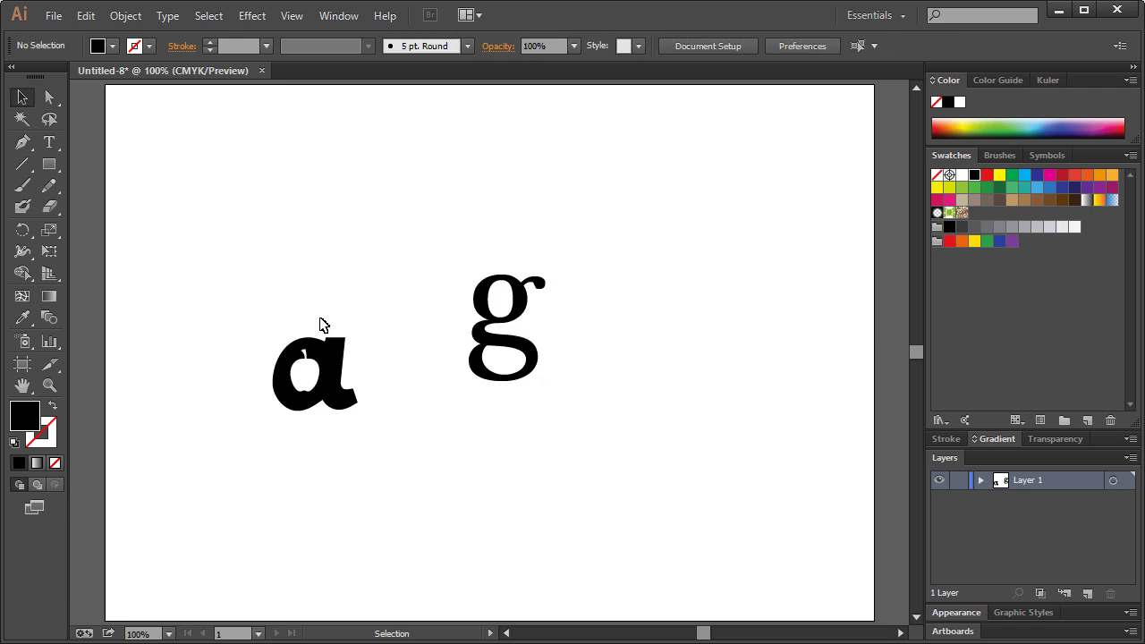
# Shift the apple 'a' slightly to the left
pyautogui.moveTo(257, 321); pyautogui.dragTo(383, 442)
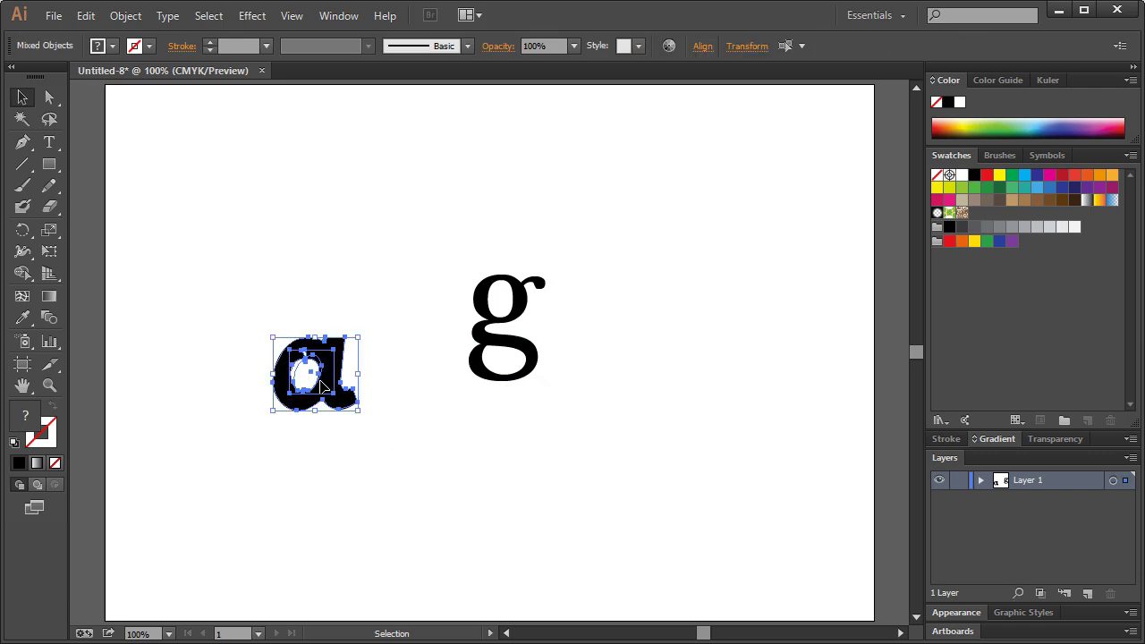
pyautogui.moveTo(322, 386); pyautogui.dragTo(306, 386)
pyautogui.click(462, 245)
# Zoom in closely around the 'g' with a Zoom tool marquee
pyautogui.moveTo(463, 245); pyautogui.dragTo(608, 276)
pyautogui.click(617, 270)
pyautogui.click(49, 386)
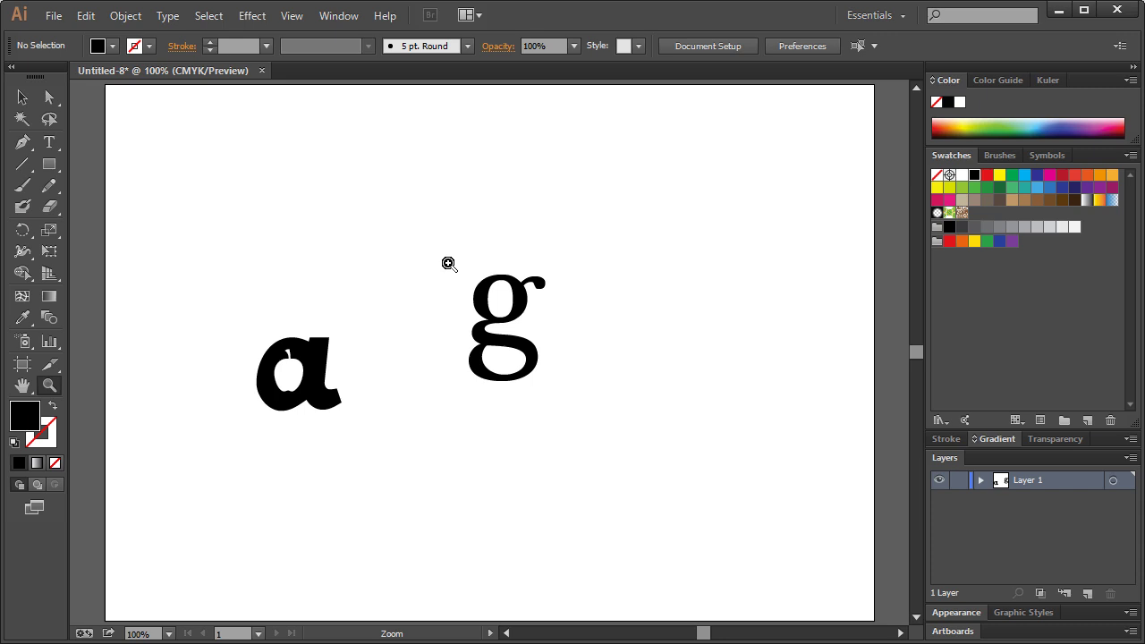
pyautogui.moveTo(439, 235); pyautogui.dragTo(590, 427)
# Start a Pen path for the leaf, curving its upper edge across the g to a right tip
pyautogui.press('p')
pyautogui.click(400, 398)
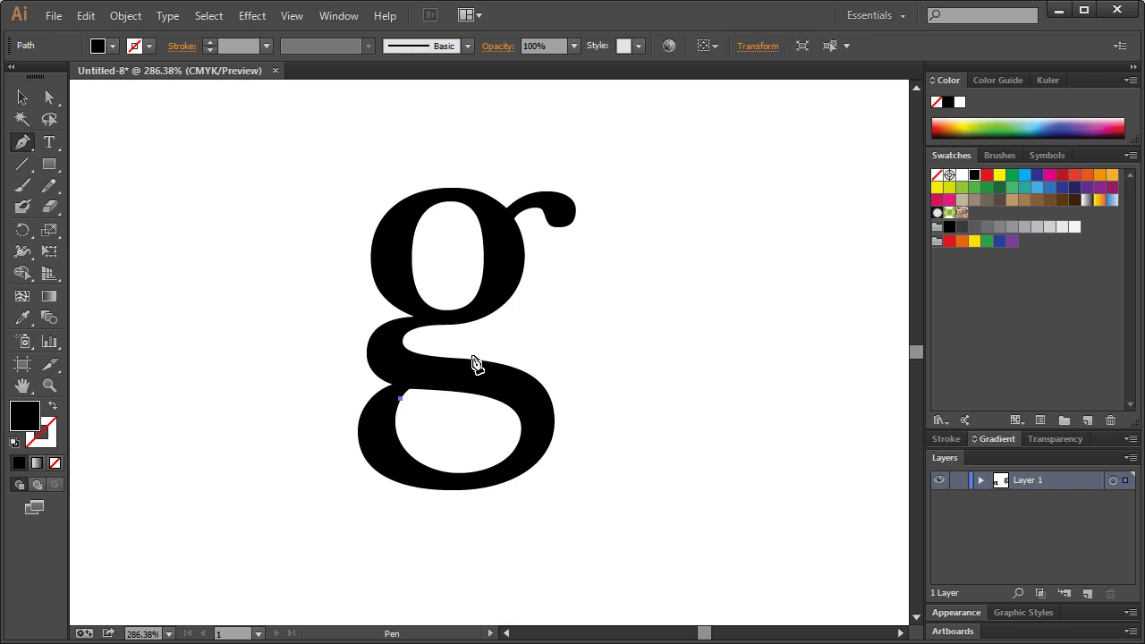
pyautogui.moveTo(463, 366); pyautogui.dragTo(507, 365)
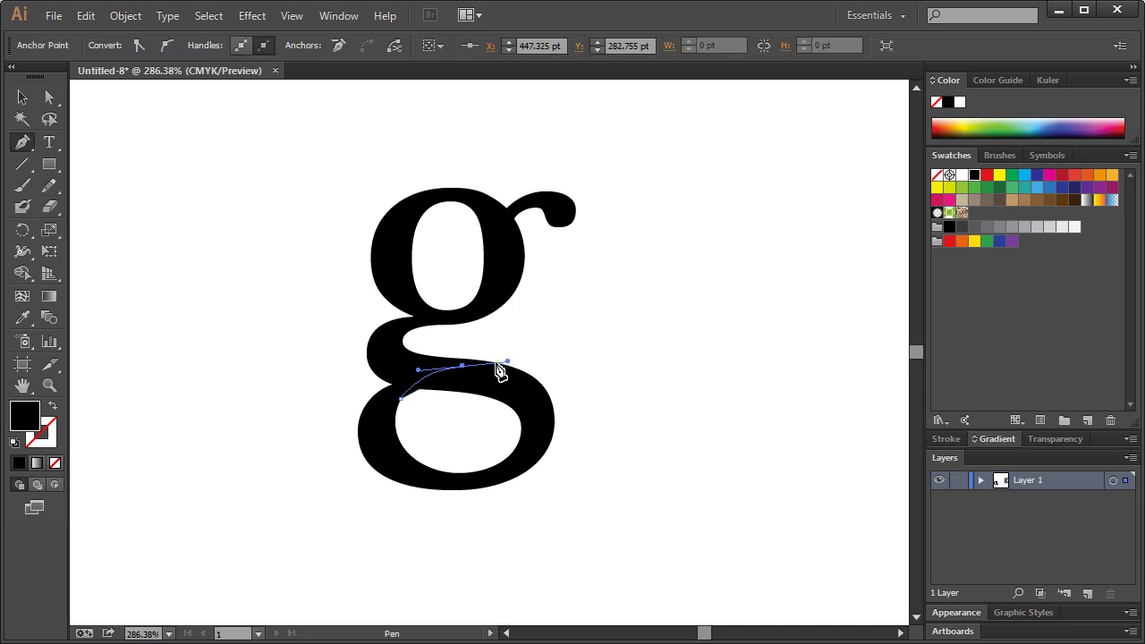
pyautogui.keyDown('ctrl'); pyautogui.click(493, 367); pyautogui.keyUp('ctrl')
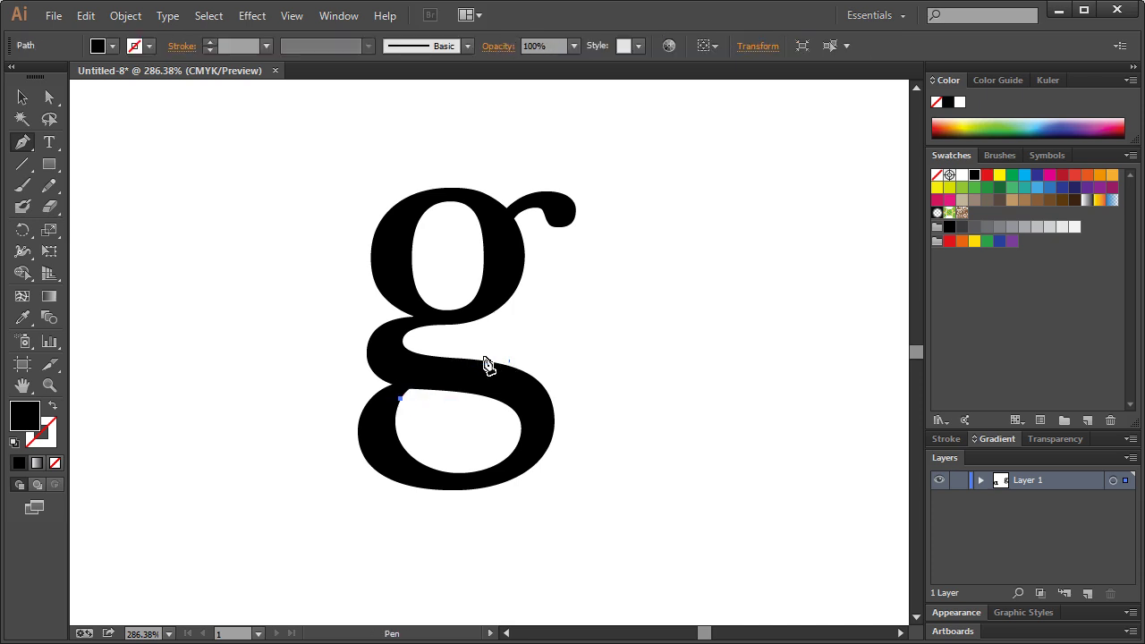
pyautogui.moveTo(488, 357); pyautogui.dragTo(573, 339)
pyautogui.keyDown('ctrl'); pyautogui.click(515, 354); pyautogui.keyUp('ctrl')
pyautogui.click(588, 382)
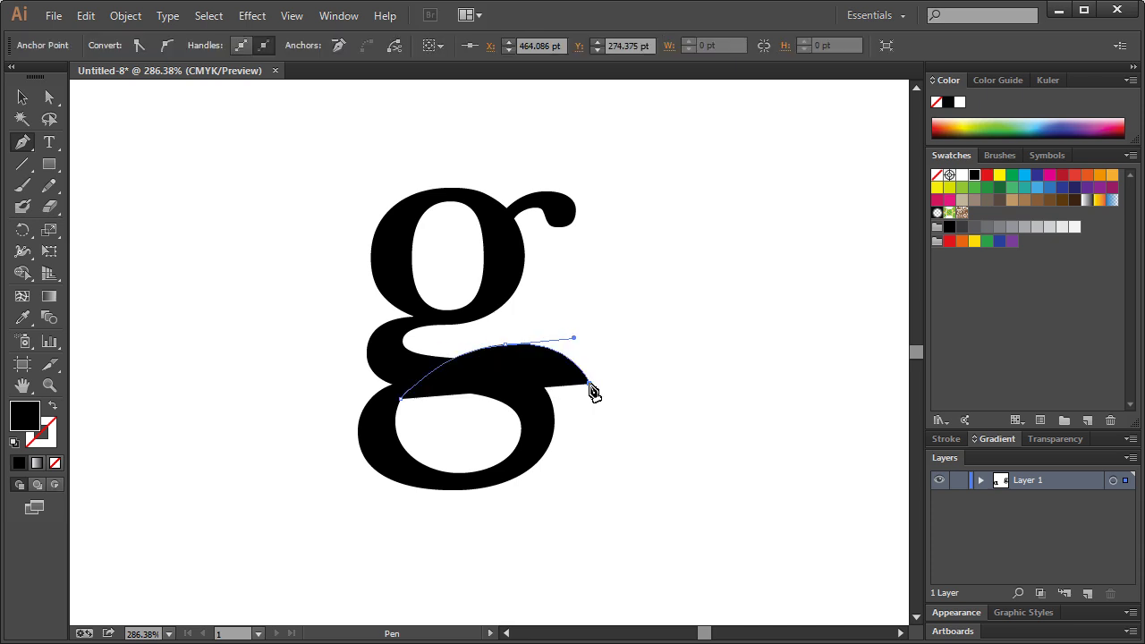
pyautogui.moveTo(592, 393); pyautogui.dragTo(511, 411)
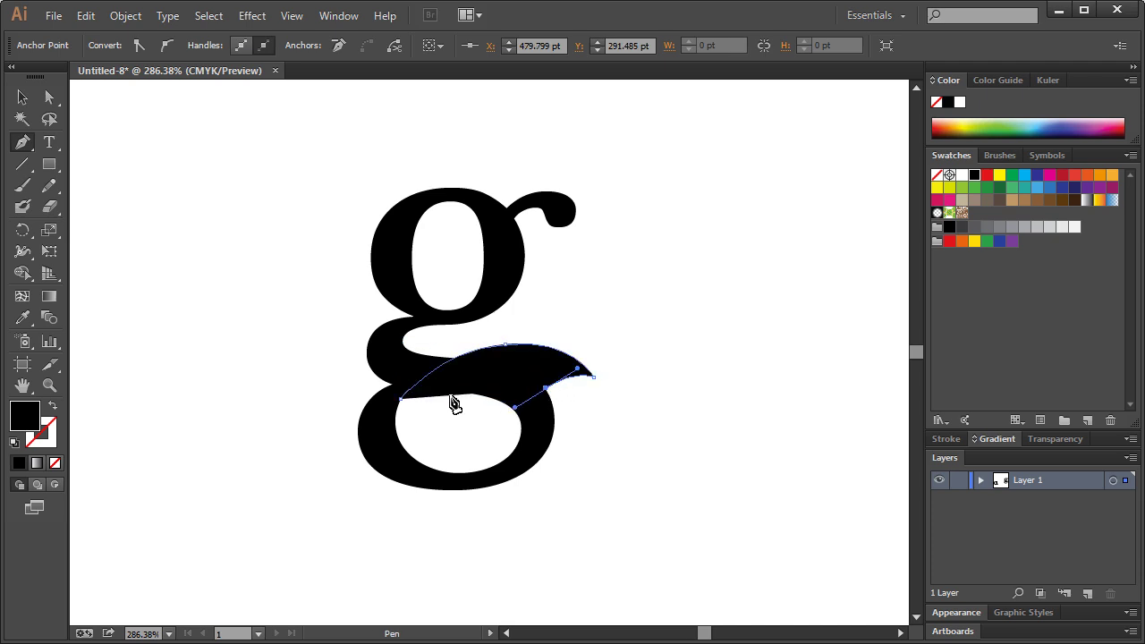
# Undo and re-place the leaf tip repeatedly until it sits right of the g
pyautogui.hotkey('ctrl', 'z')
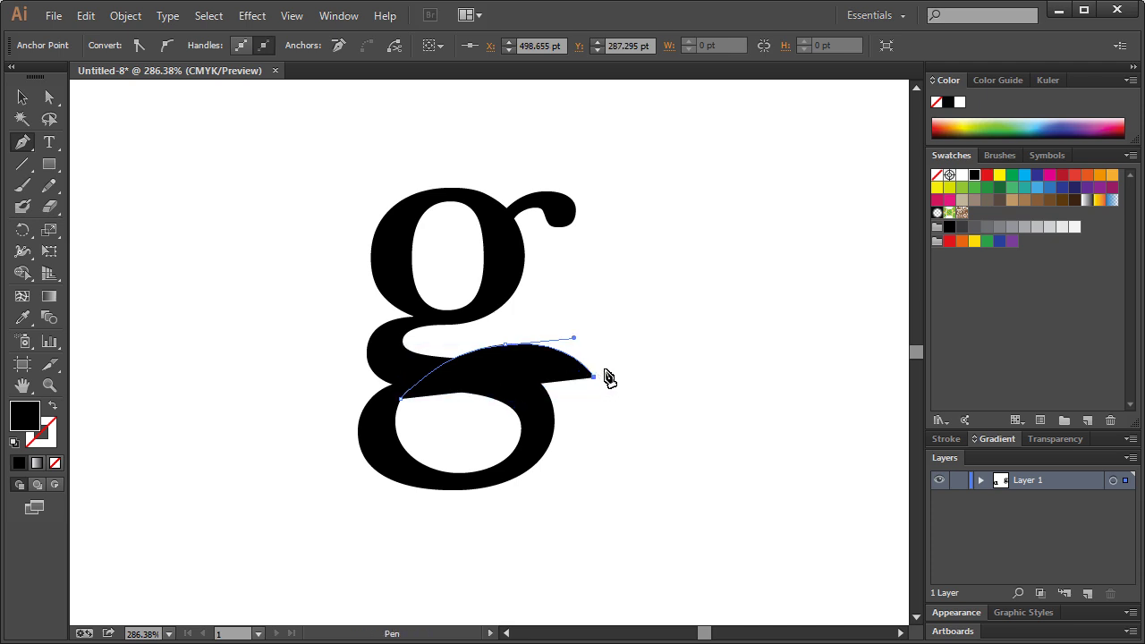
pyautogui.hotkey('ctrl', 'z')
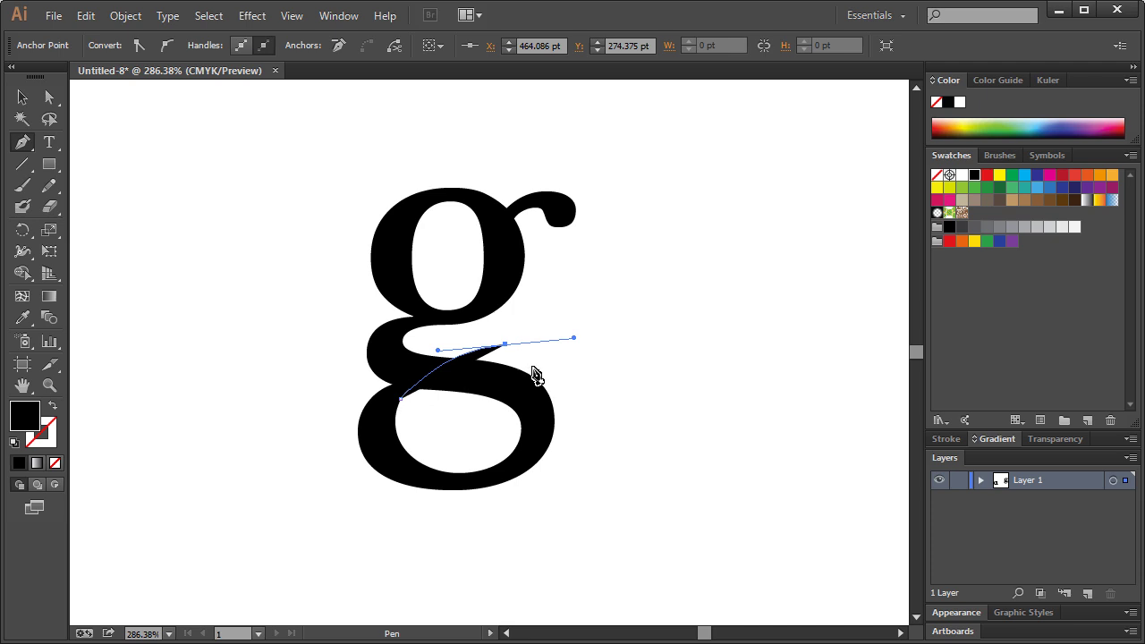
pyautogui.click(567, 371)
pyautogui.hotkey('ctrl', 'z')
pyautogui.click(582, 391)
pyautogui.hotkey('ctrl', 'z')
pyautogui.click(583, 390)
pyautogui.hotkey('ctrl', 'z')
pyautogui.click(584, 391)
pyautogui.hotkey('ctrl', 'z')
pyautogui.click(589, 382)
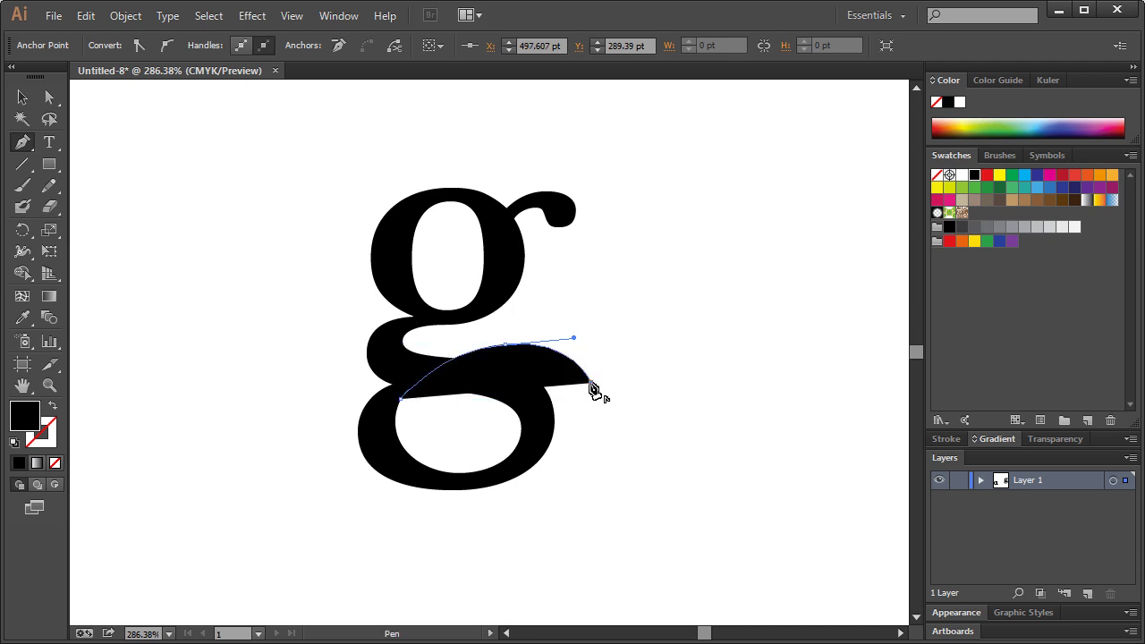
# Curve the leaf's lower edge back to the g's left side to close the shape
pyautogui.moveTo(542, 381); pyautogui.dragTo(518, 393)
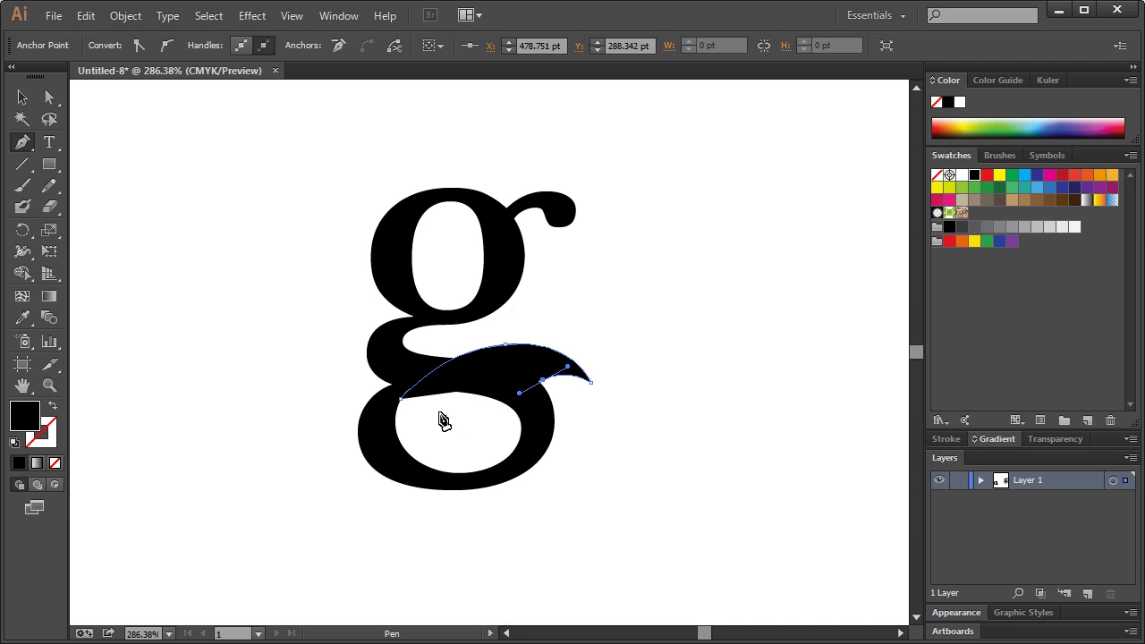
pyautogui.moveTo(440, 399); pyautogui.dragTo(407, 383)
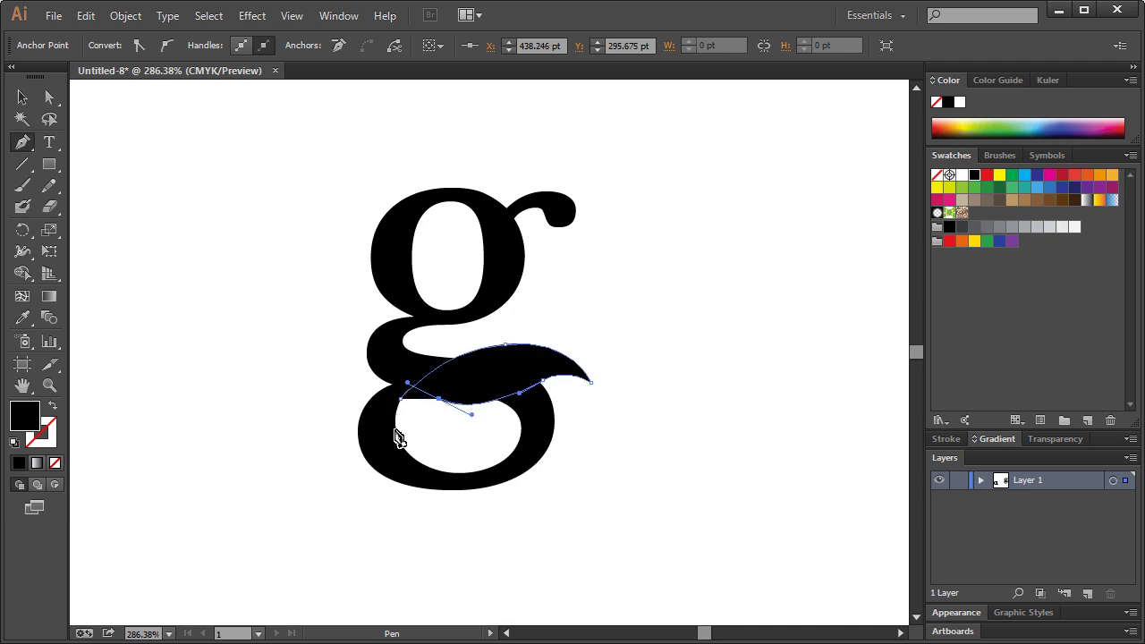
pyautogui.moveTo(396, 435); pyautogui.dragTo(403, 458)
pyautogui.hotkey('ctrl', 'z')
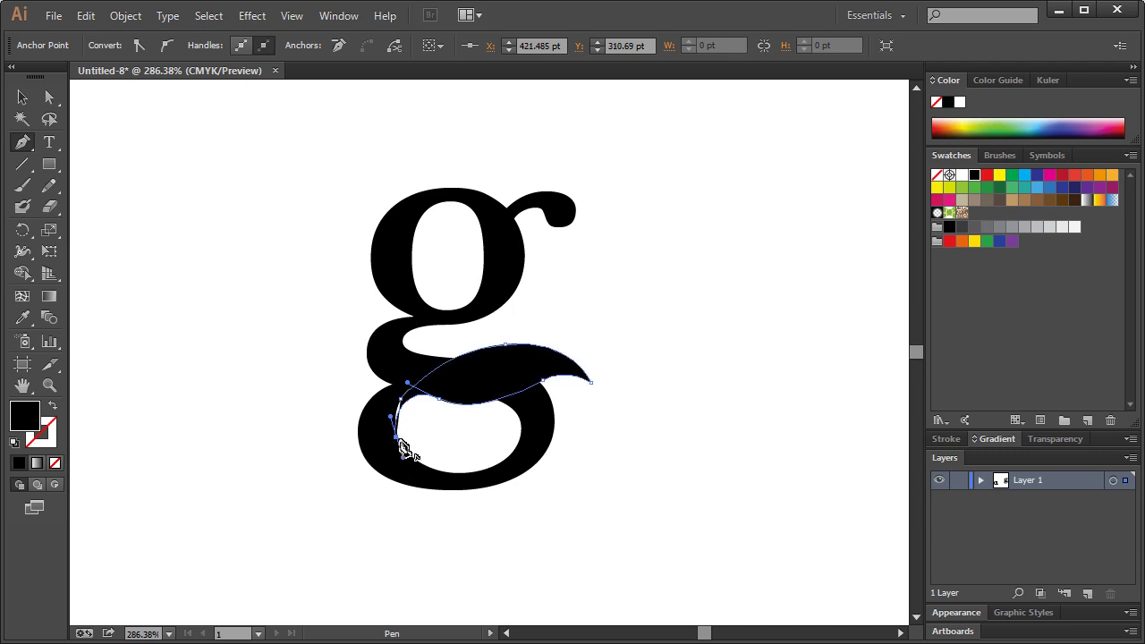
pyautogui.moveTo(388, 409); pyautogui.dragTo(400, 402)
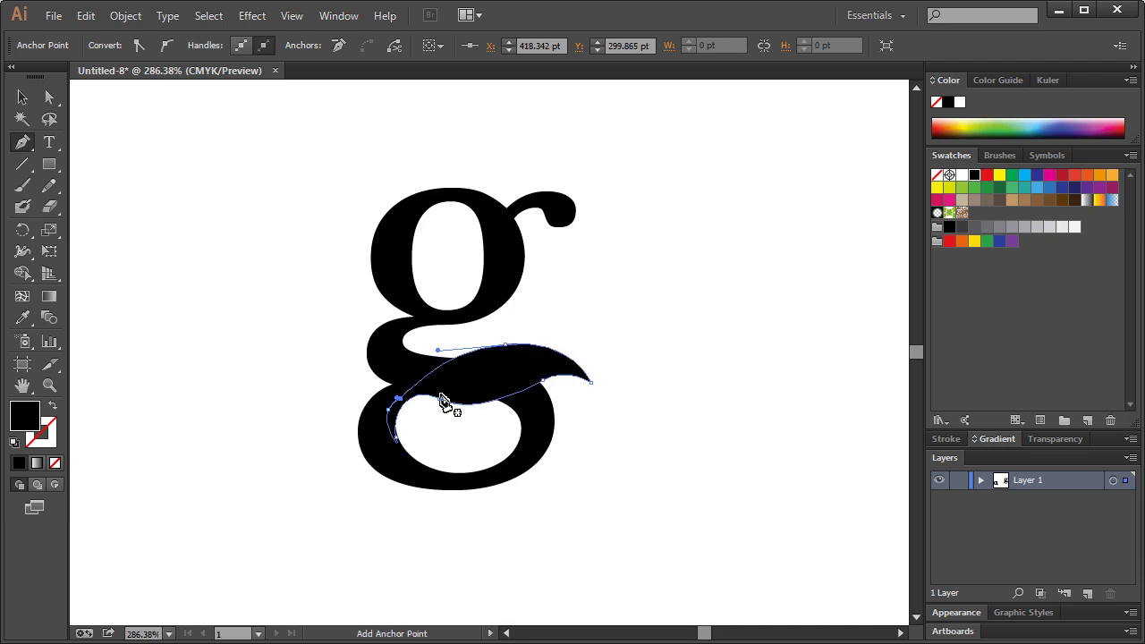
# Zoom in closely on the lower part of the g
pyautogui.click(23, 96)
pyautogui.click(187, 185)
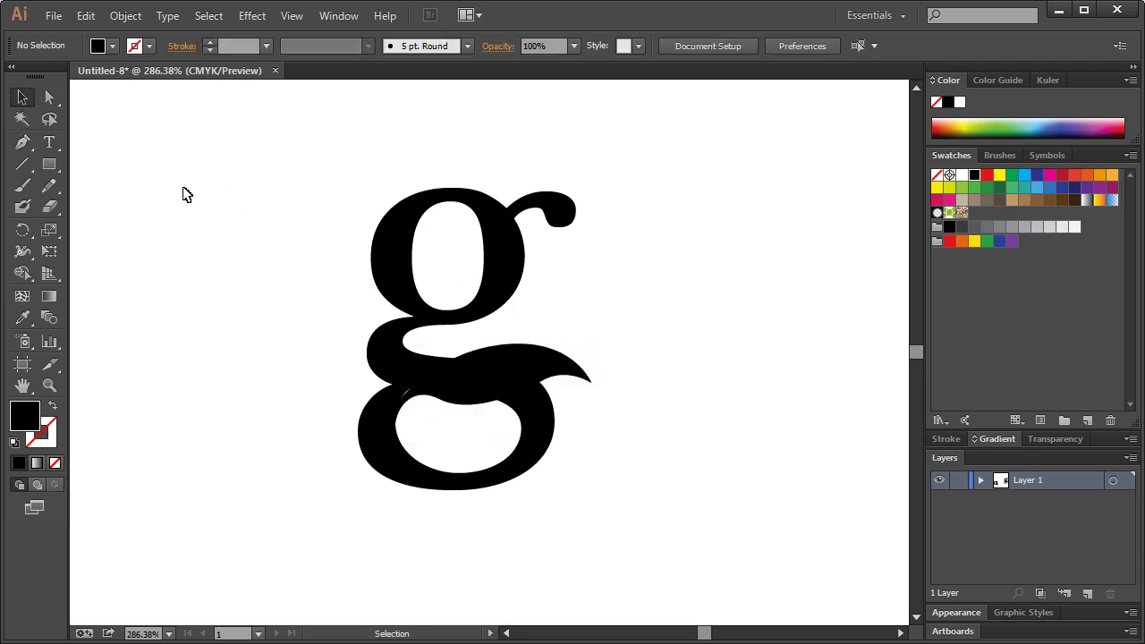
pyautogui.click(54, 384)
pyautogui.moveTo(329, 304); pyautogui.dragTo(545, 497)
pyautogui.click(49, 96)
# Select a leaf anchor, undo the recent edit, then reselect the black leaf path
pyautogui.click(430, 331)
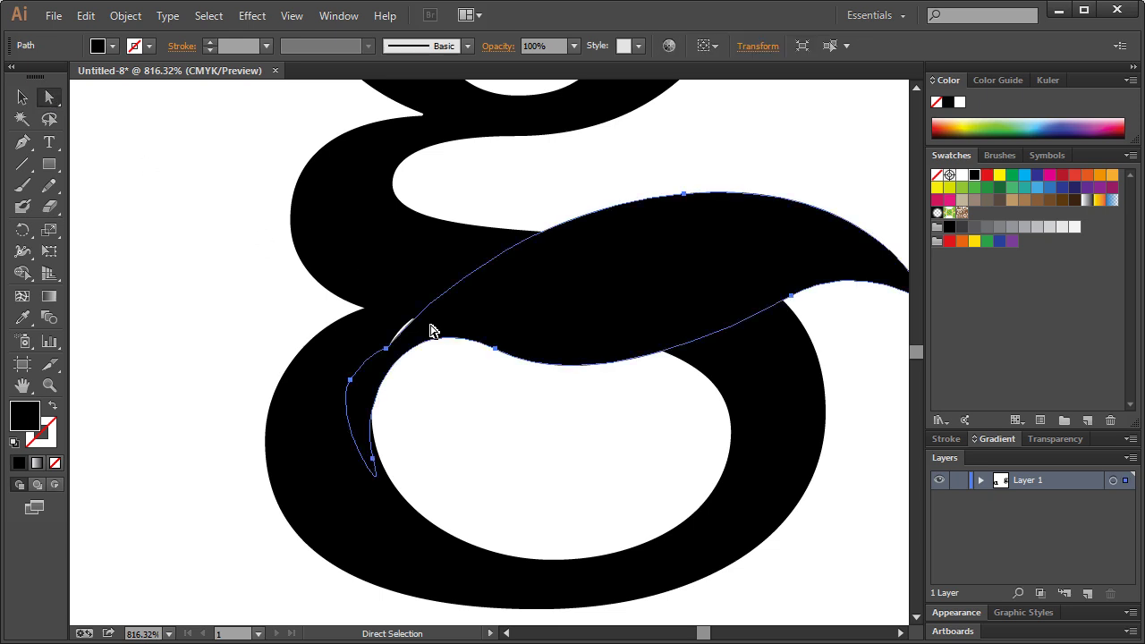
pyautogui.click(388, 350)
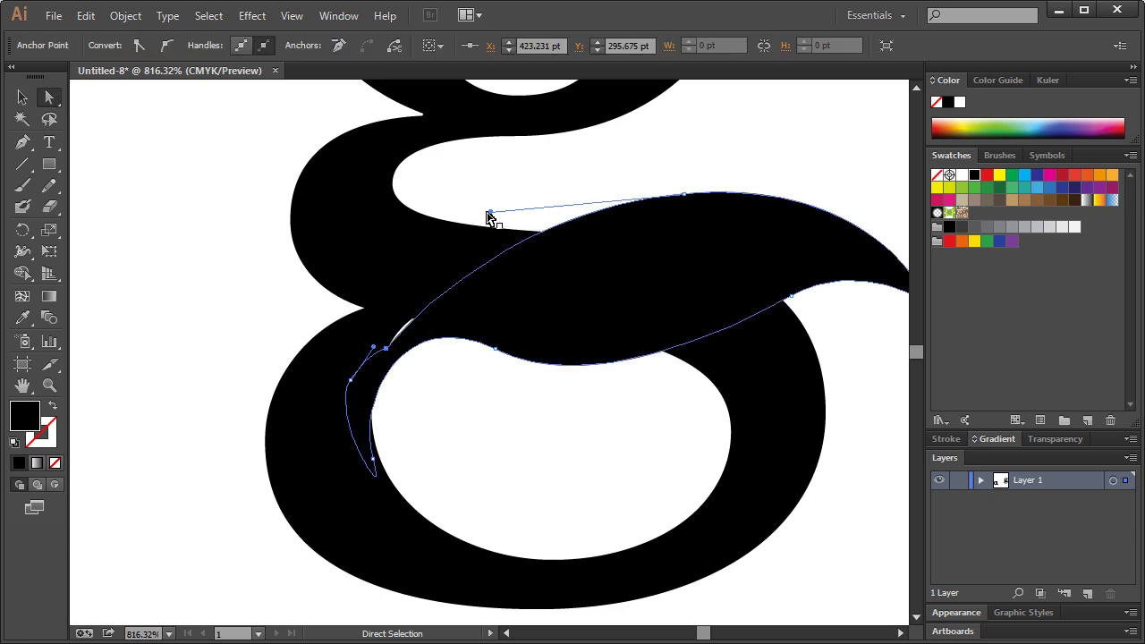
pyautogui.hotkey('ctrl', 'z')
pyautogui.hotkey('ctrl', 'z')
pyautogui.hotkey('ctrl', 'z')
pyautogui.click(117, 237)
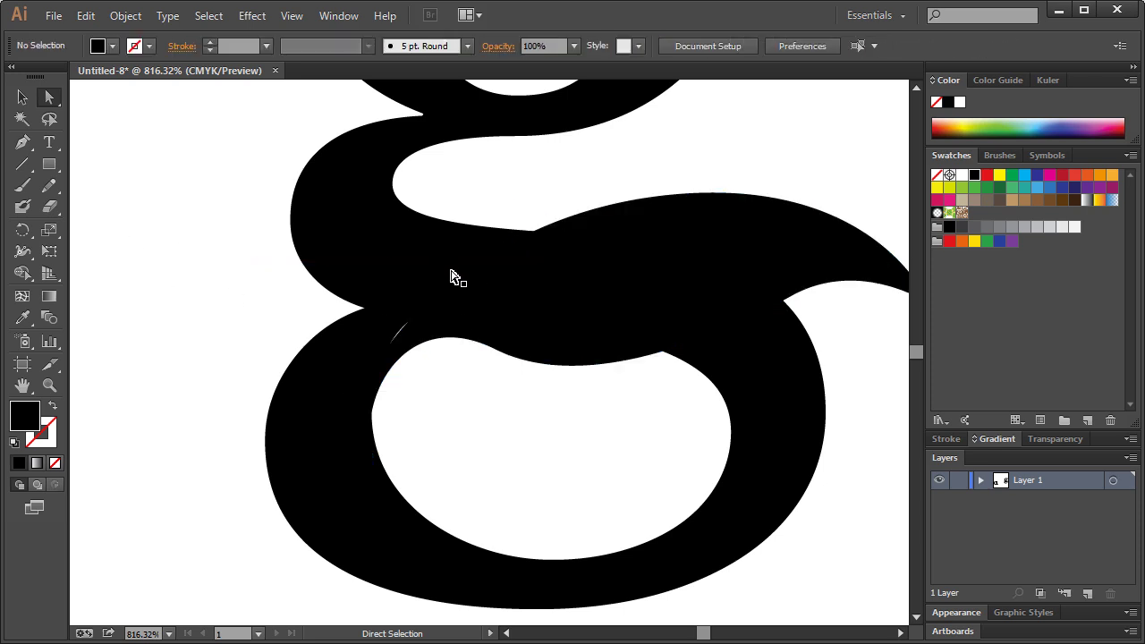
pyautogui.click(507, 303)
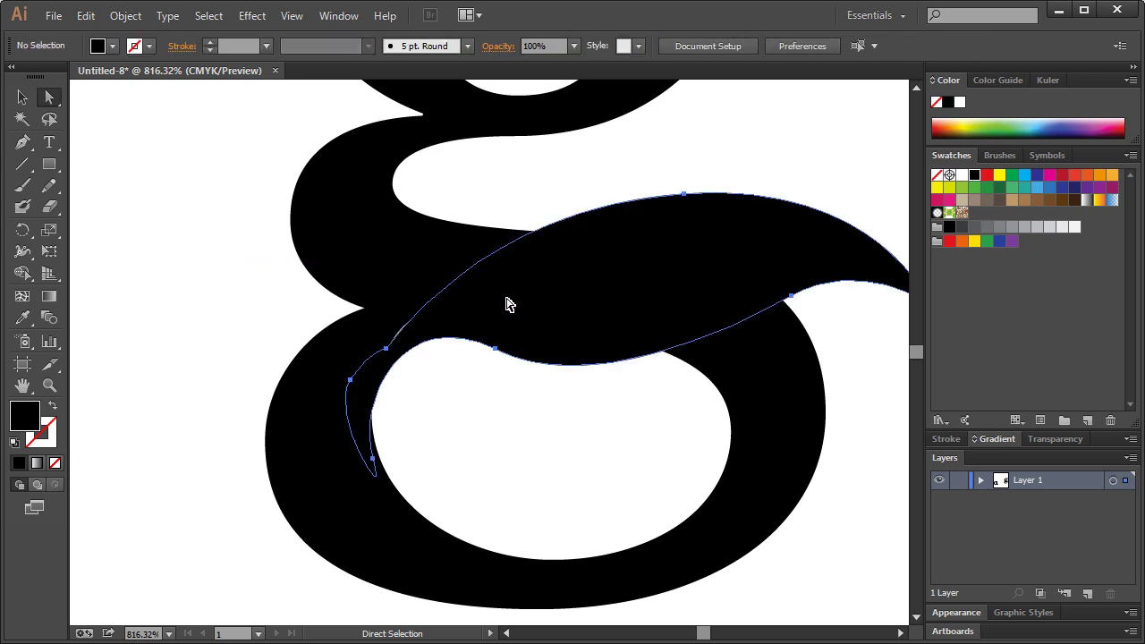
# Sample white as the fill colour with the Eyedropper
pyautogui.click(128, 308)
pyautogui.click(22, 317)
pyautogui.click(97, 238)
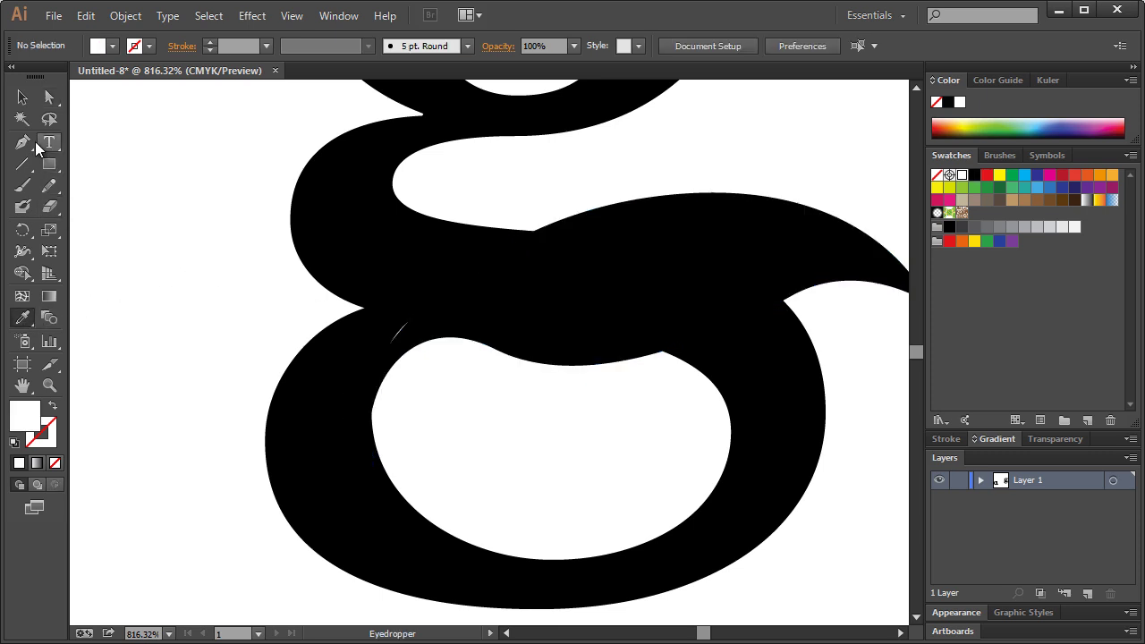
# Draw a curved white sliver along the leaf's upper edge, then view the whole artboard
pyautogui.click(34, 143)
pyautogui.click(400, 329)
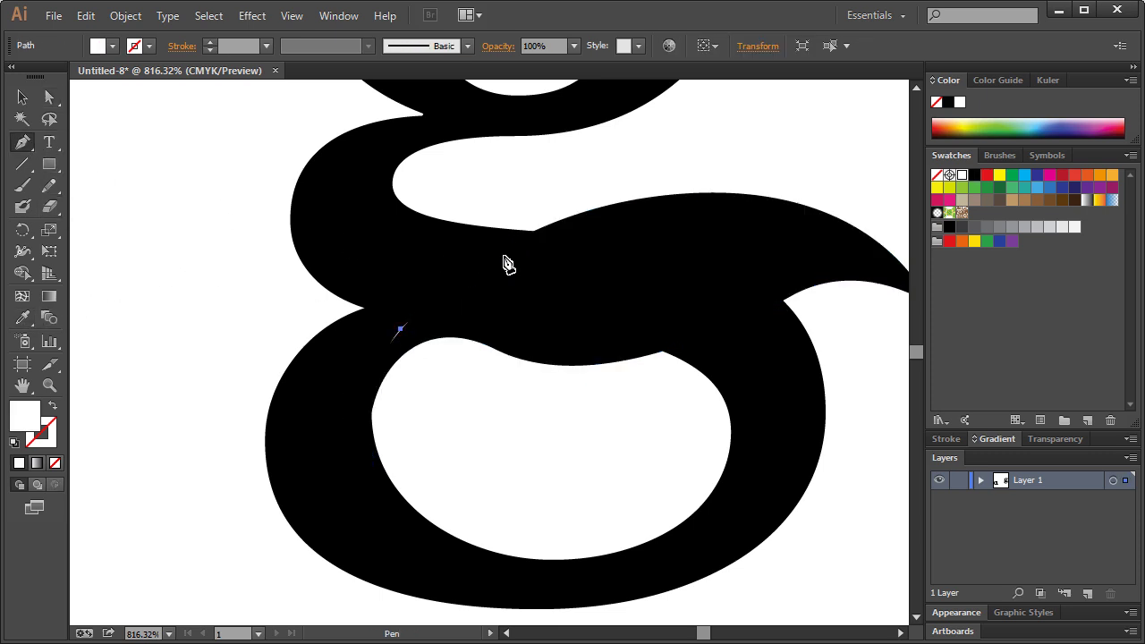
pyautogui.moveTo(573, 215); pyautogui.dragTo(677, 181)
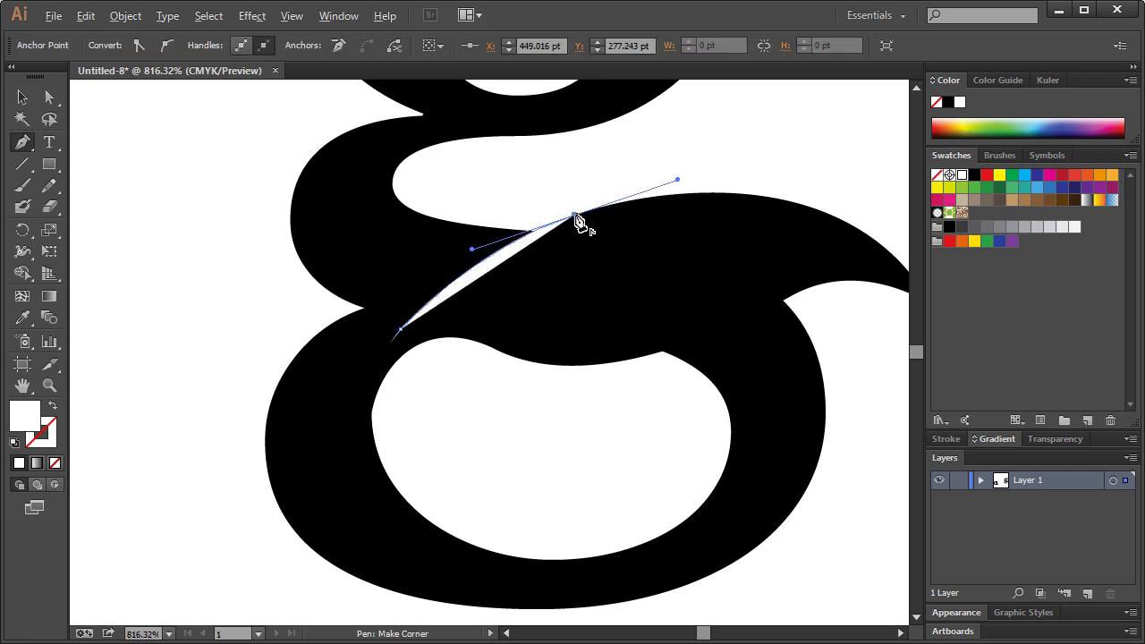
pyautogui.click(574, 215)
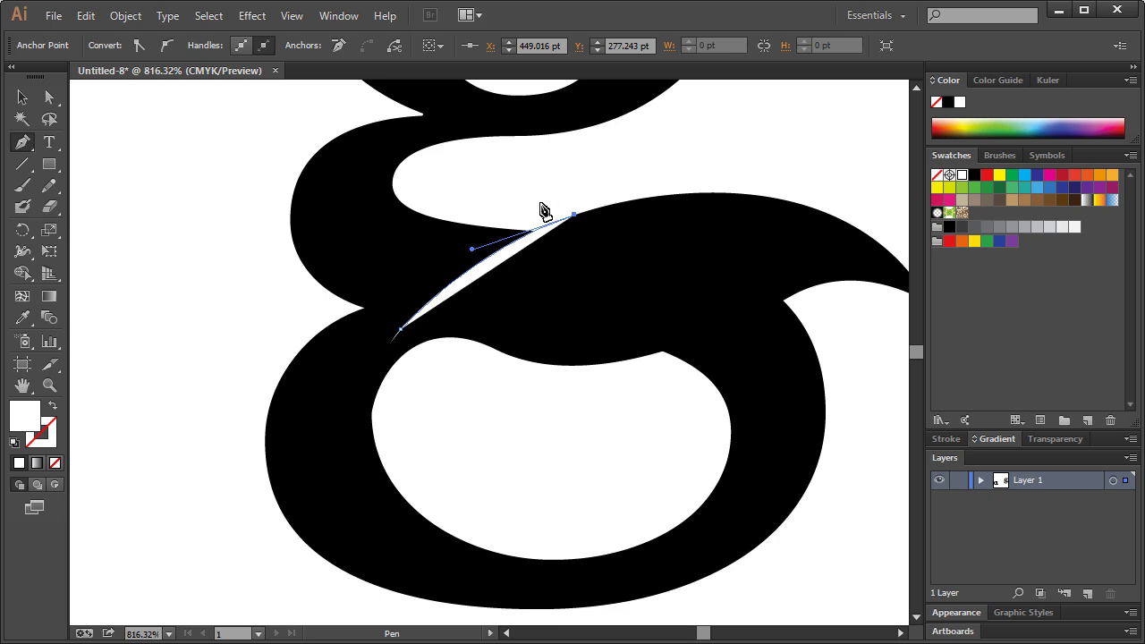
pyautogui.moveTo(550, 213); pyautogui.dragTo(480, 248)
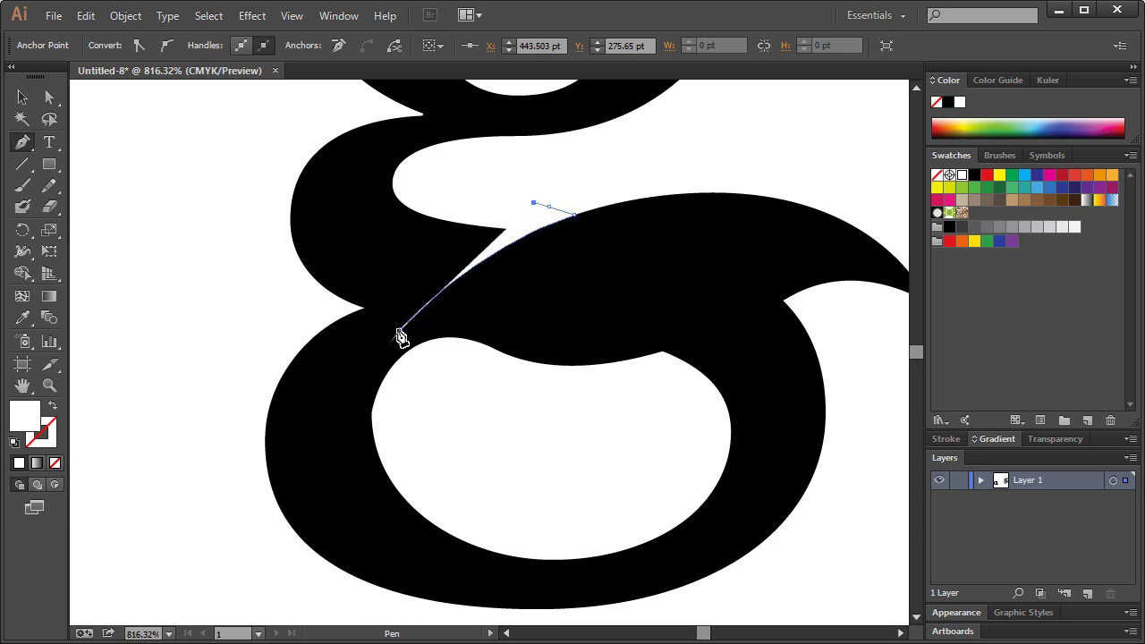
pyautogui.moveTo(401, 332); pyautogui.dragTo(358, 435)
pyautogui.click(22, 98)
pyautogui.click(156, 197)
pyautogui.hotkey('ctrl', '1')
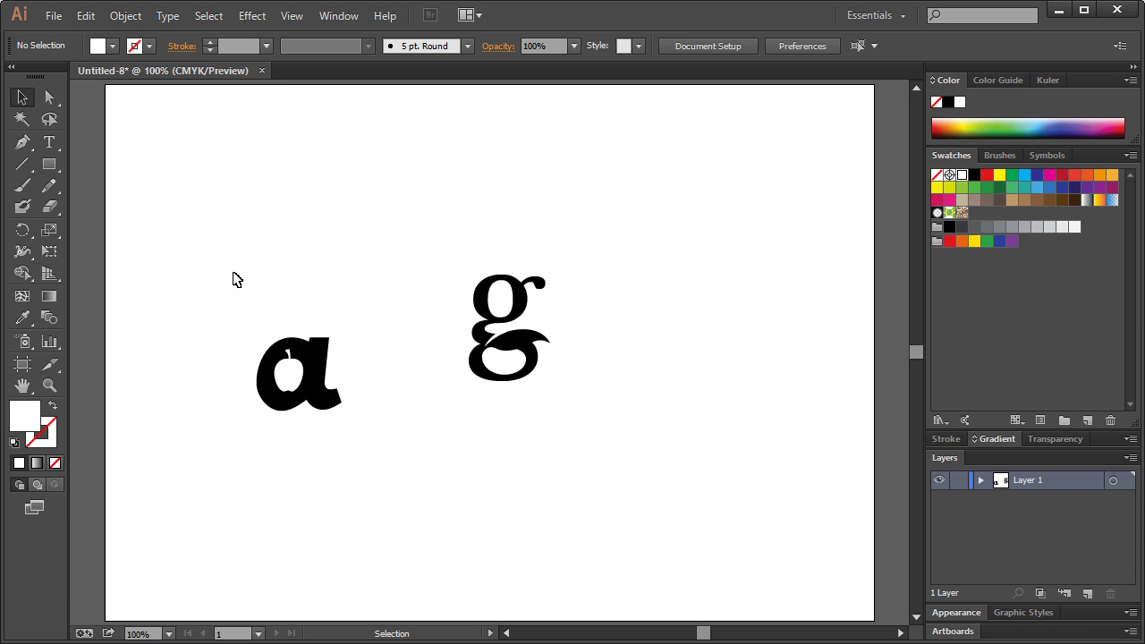
# Move the 'a' up beside the 'g' and zoom in on the 'g'
pyautogui.moveTo(299, 375); pyautogui.dragTo(334, 324)
pyautogui.click(417, 187)
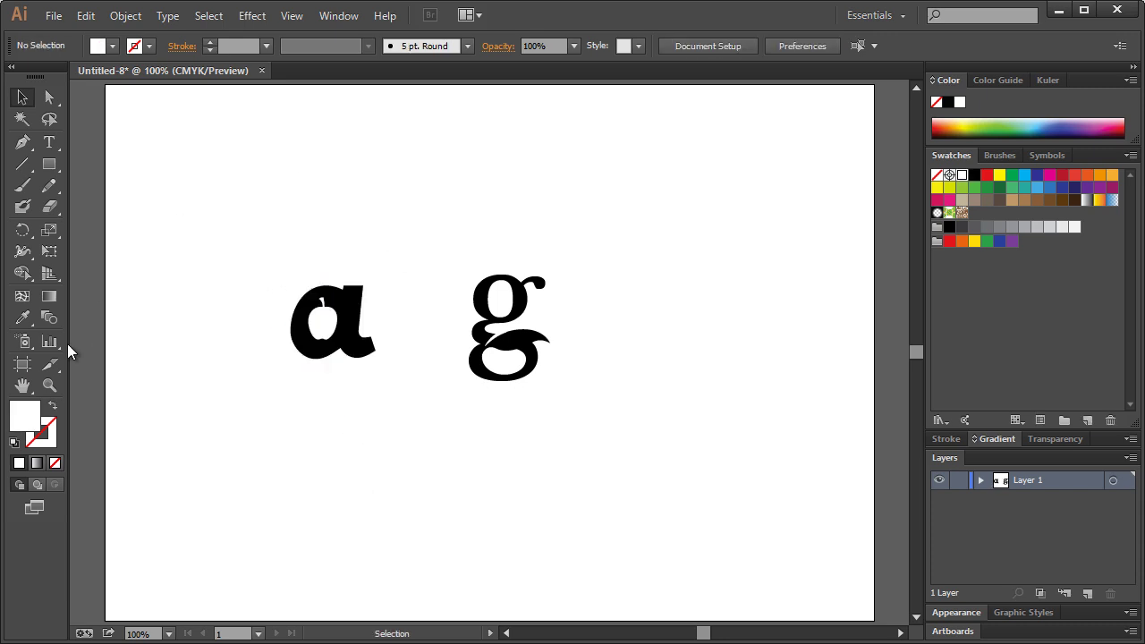
pyautogui.click(49, 385)
pyautogui.moveTo(429, 229); pyautogui.dragTo(606, 427)
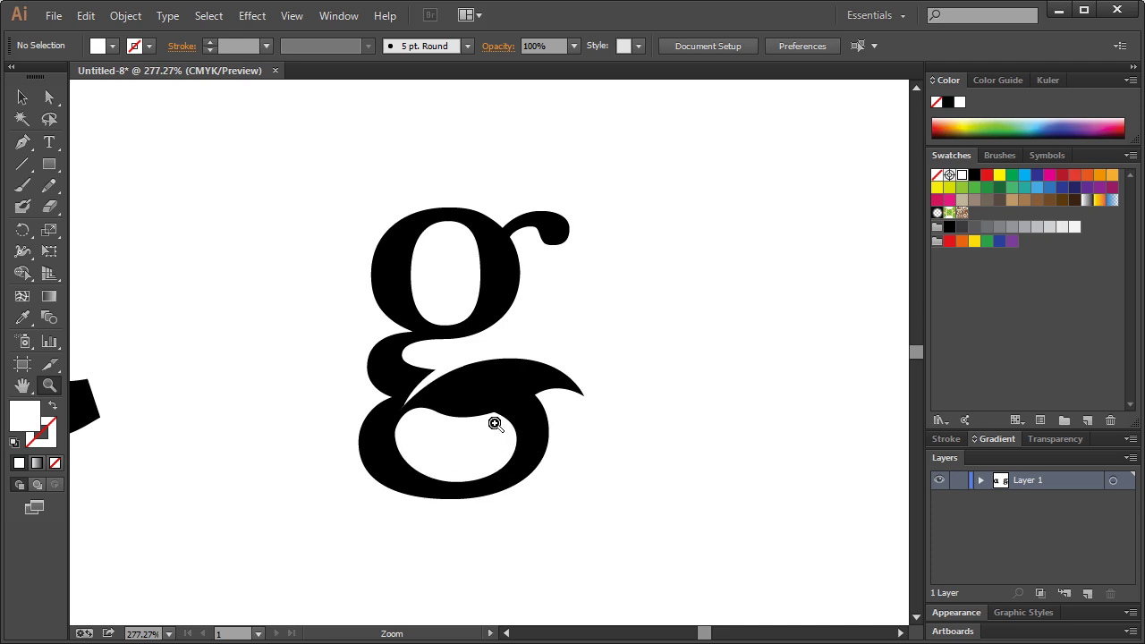
# Start a Pen path beneath the leaf, then abandon it
pyautogui.click(22, 98)
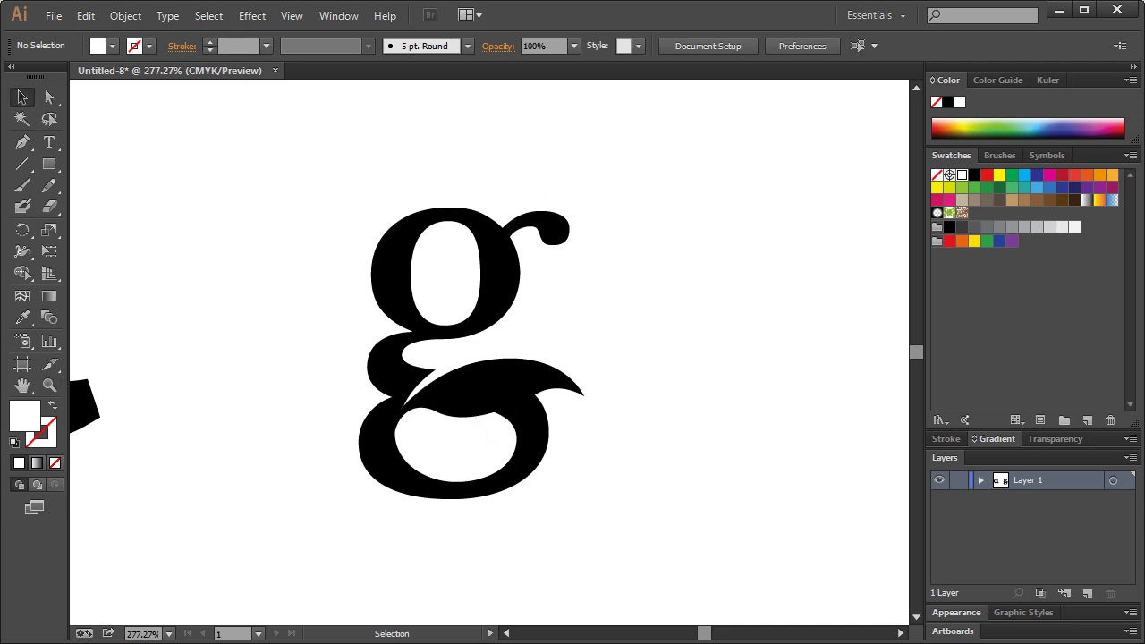
pyautogui.click(22, 143)
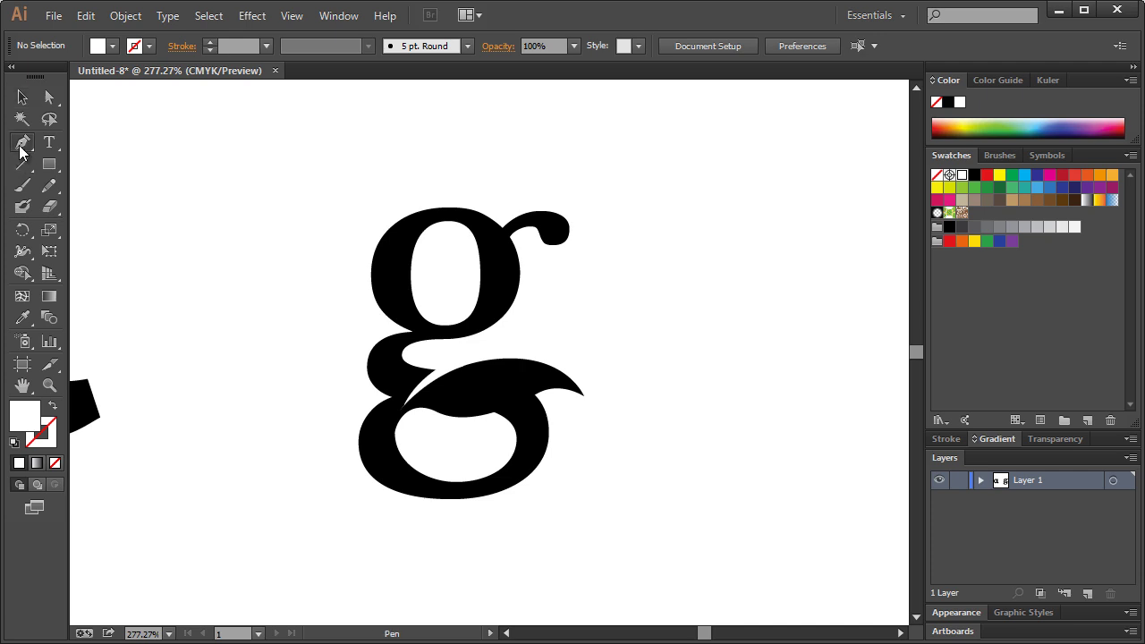
pyautogui.click(487, 415)
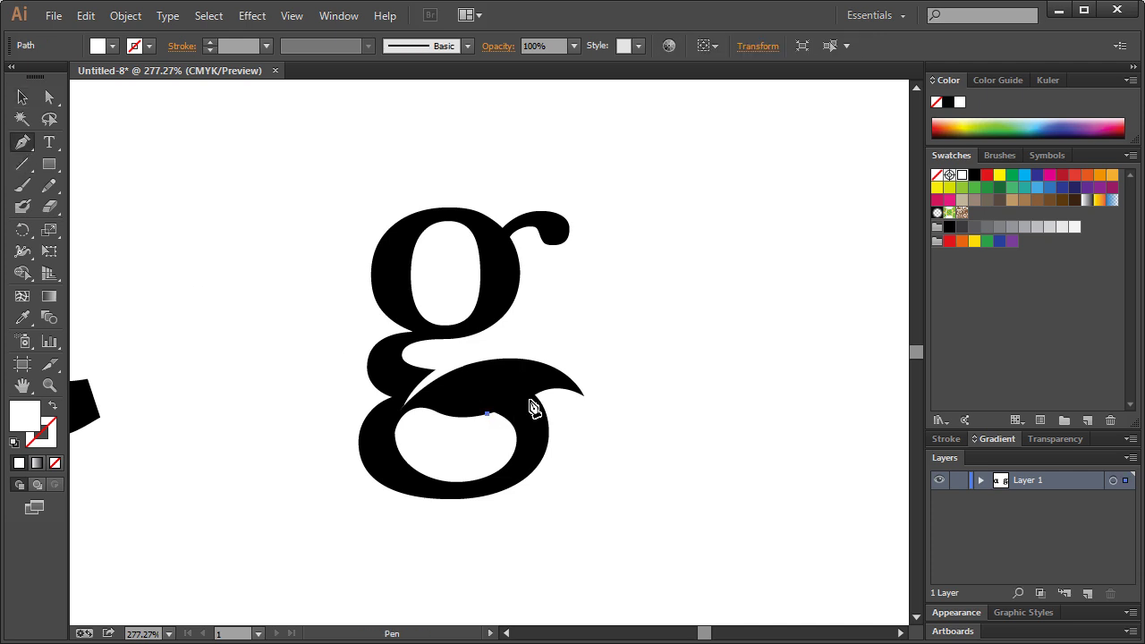
pyautogui.keyDown('ctrl'); pyautogui.click(257, 229); pyautogui.keyUp('ctrl')
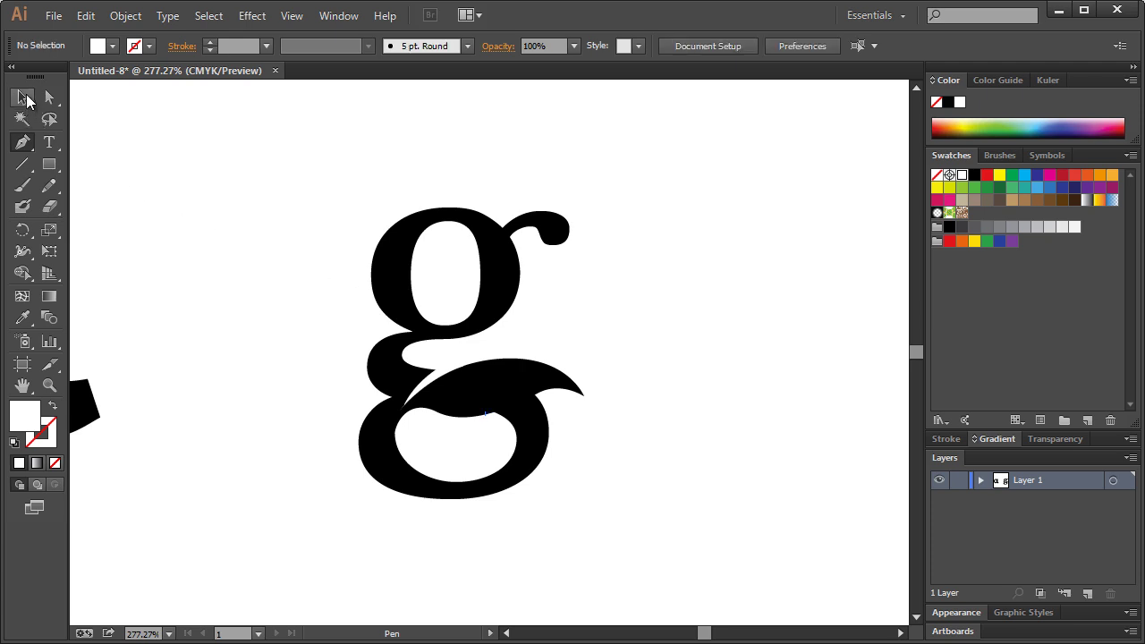
pyautogui.click(22, 96)
# Select the shape under the leaf and fill it white
pyautogui.click(528, 394)
pyautogui.press('a')
pyautogui.click(981, 480)
pyautogui.press('v')
pyautogui.click(23, 318)
pyautogui.click(134, 202)
# Select the white shape's left end anchor and check the result
pyautogui.click(48, 96)
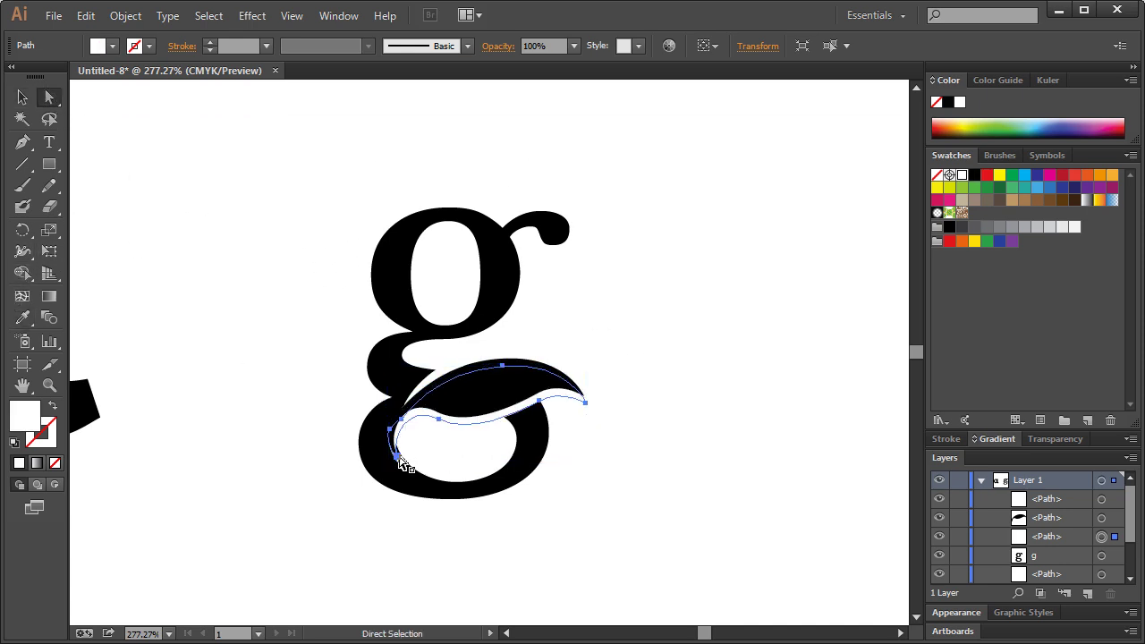
pyautogui.click(398, 458)
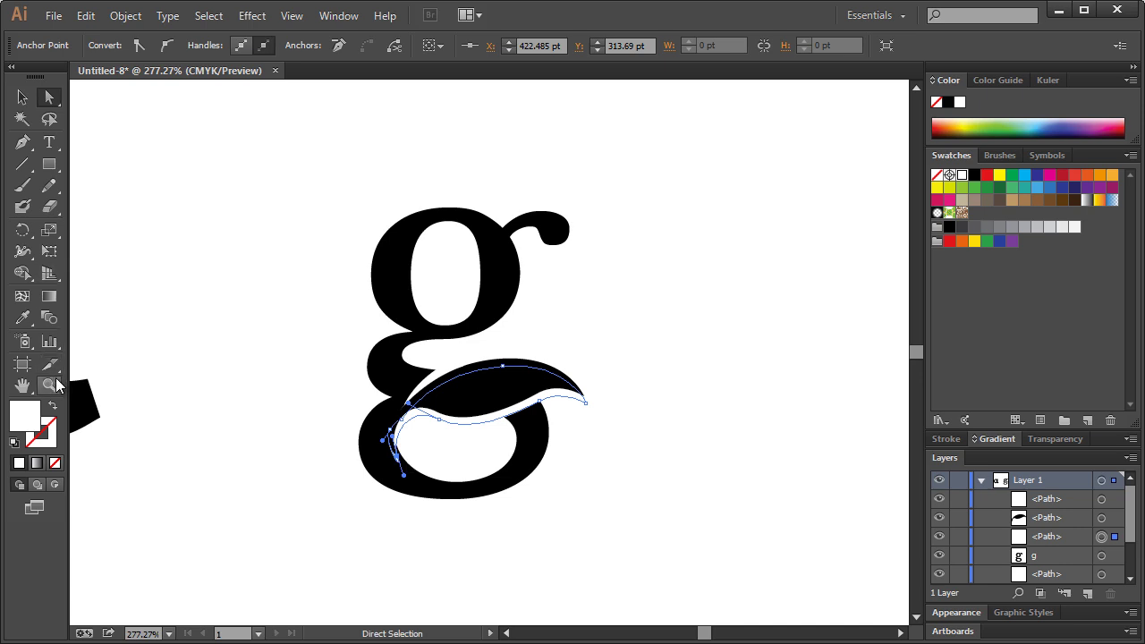
pyautogui.click(715, 322)
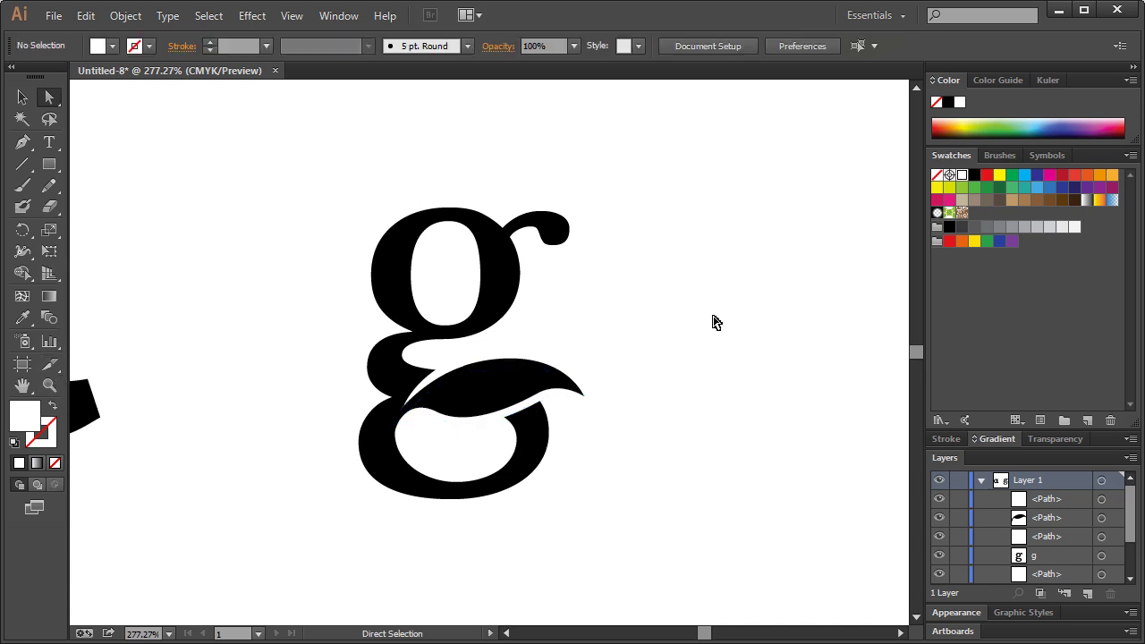
pyautogui.click(22, 97)
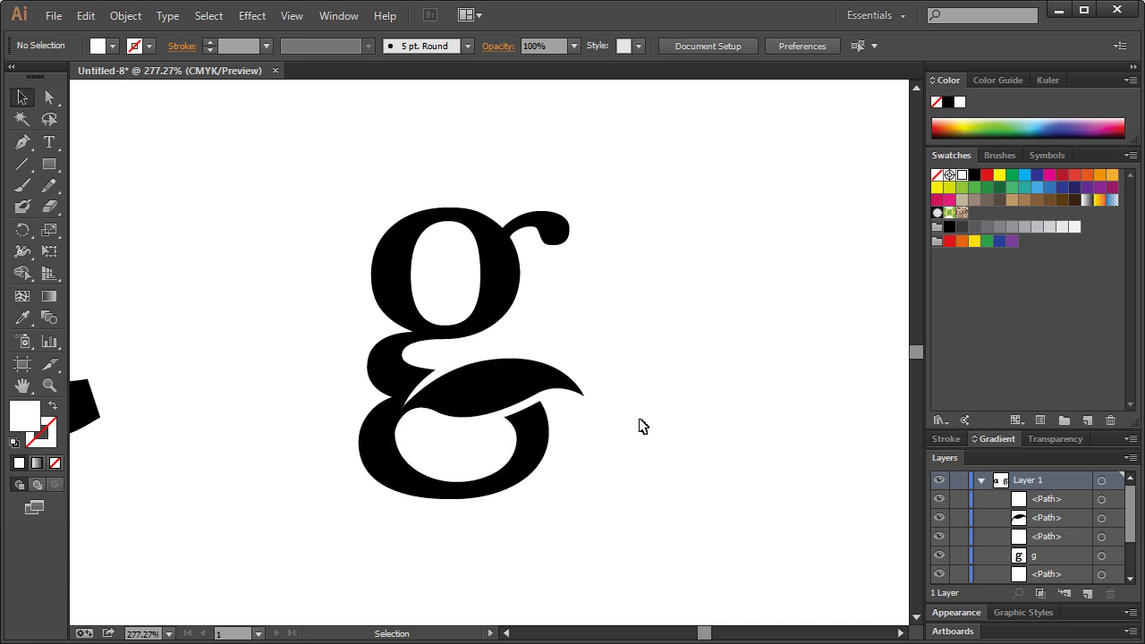
# Zoom out with Ctrl+1 to show the whole artboard with the 'a' and 'g'
pyautogui.hotkey('ctrl', '1')
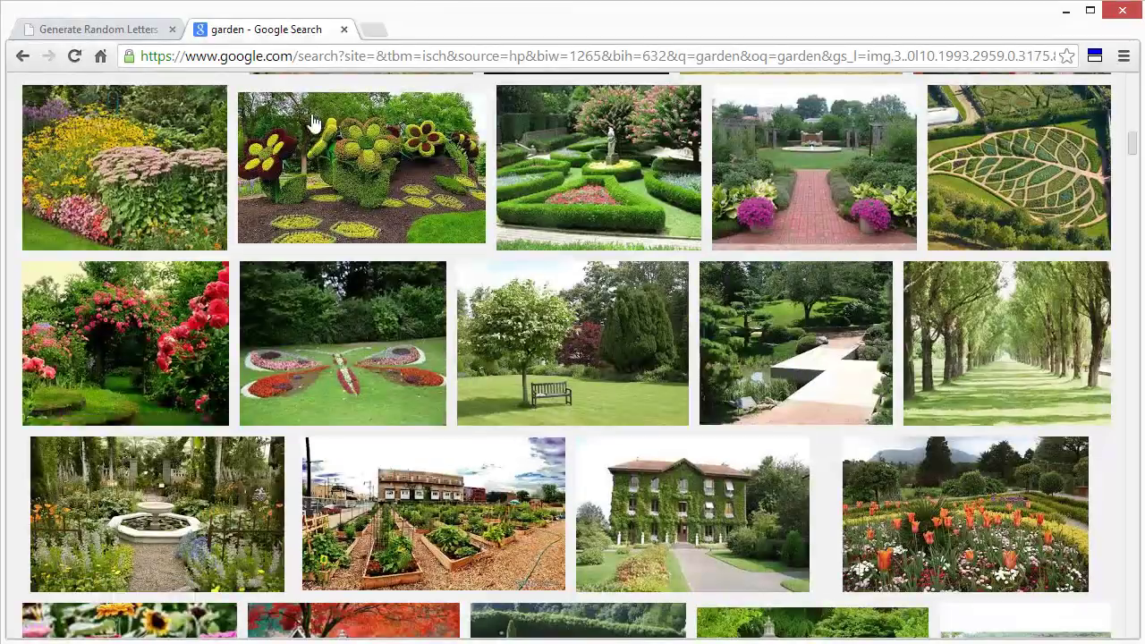
# Replace the 'garden' query with 'plant growing' and run the image search
pyautogui.scroll(10, 481, 358)
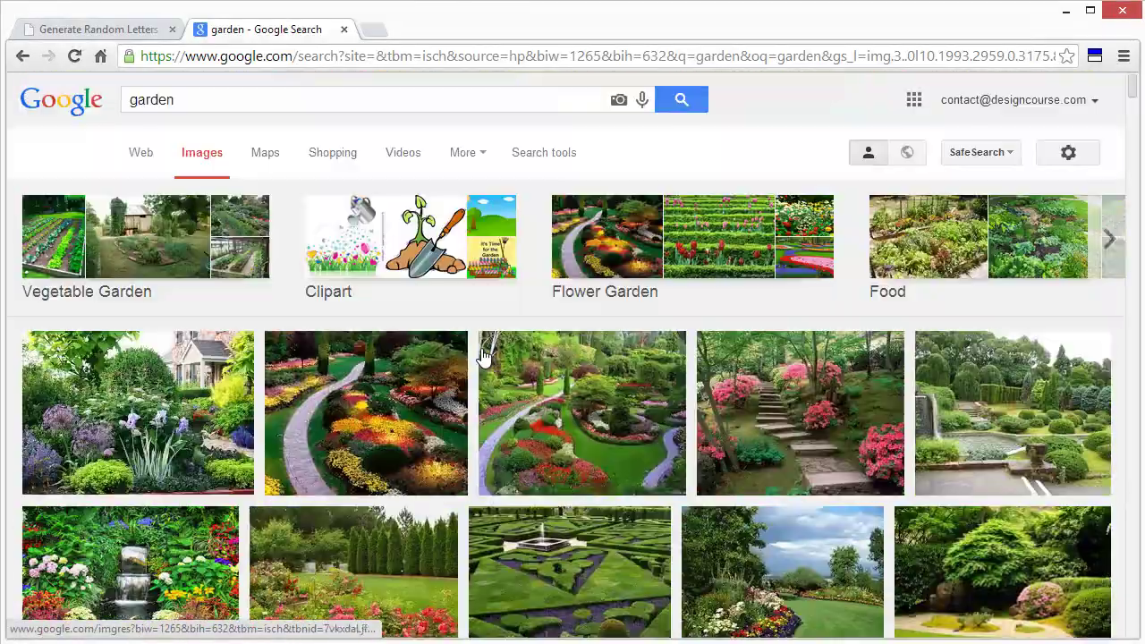
pyautogui.doubleClick(210, 101)
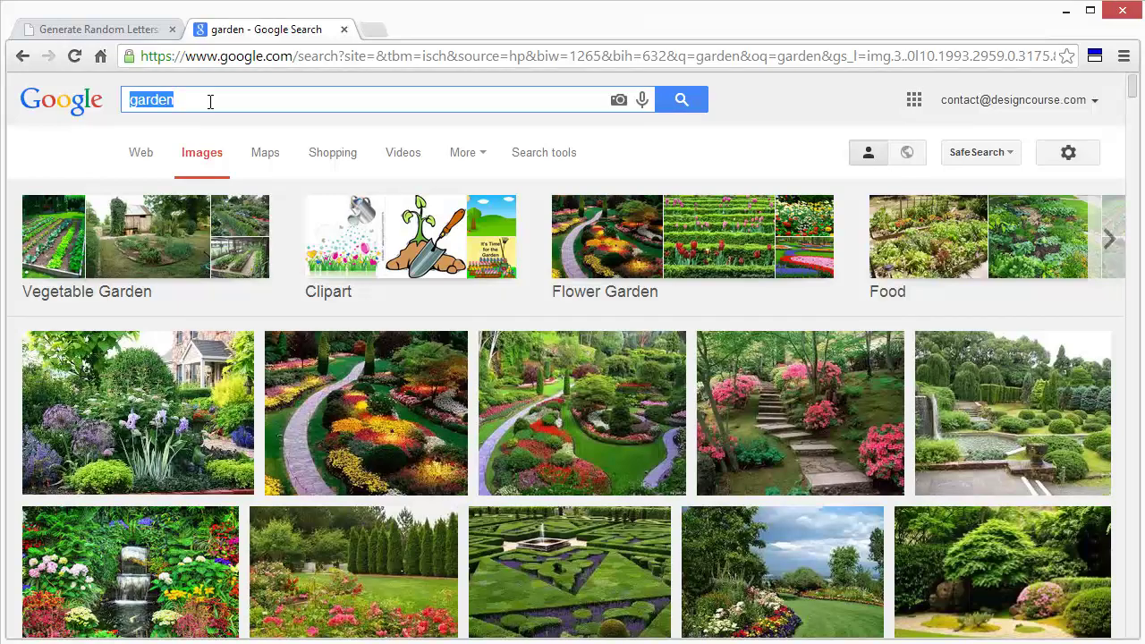
pyautogui.write('plant growing')
pyautogui.press('Return')
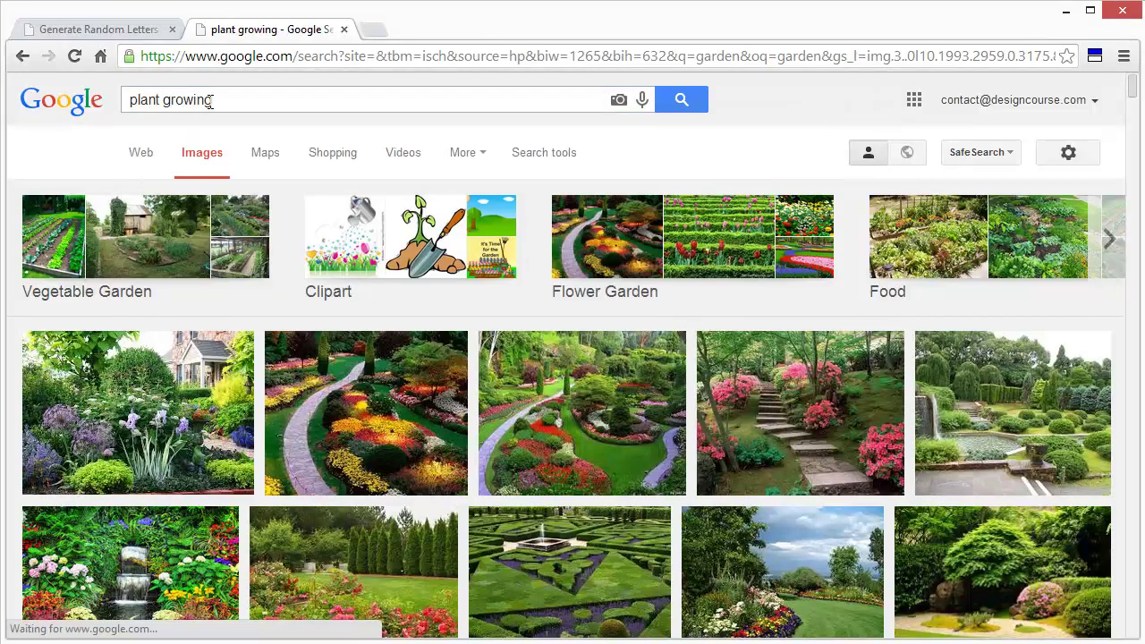
pyautogui.scroll(-4, 534, 378)
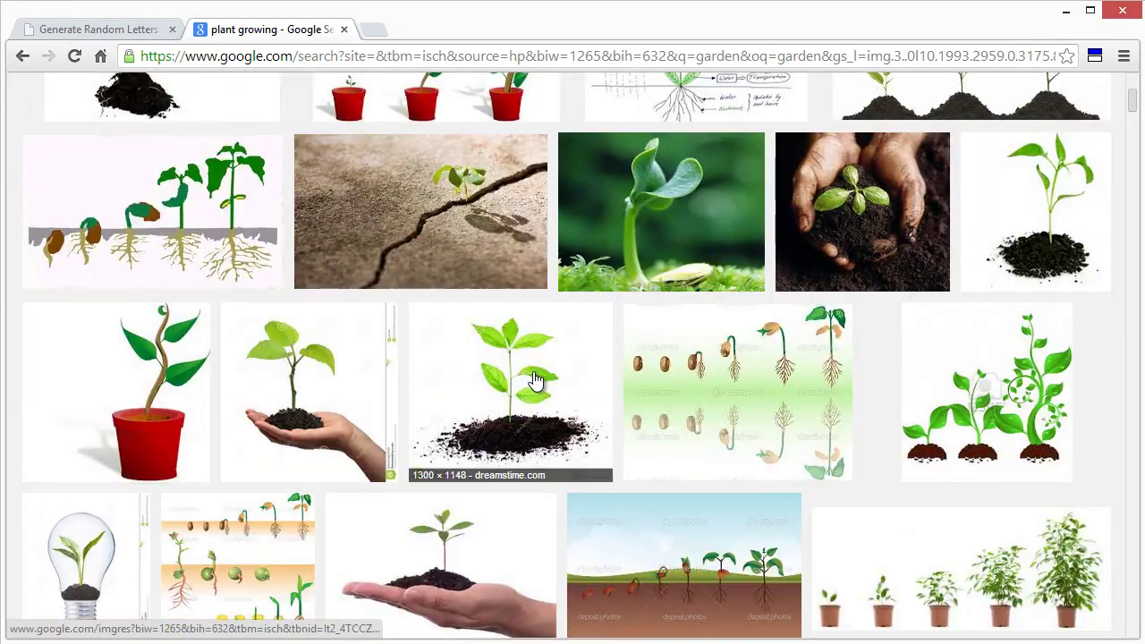
pyautogui.scroll(4, 429, 286)
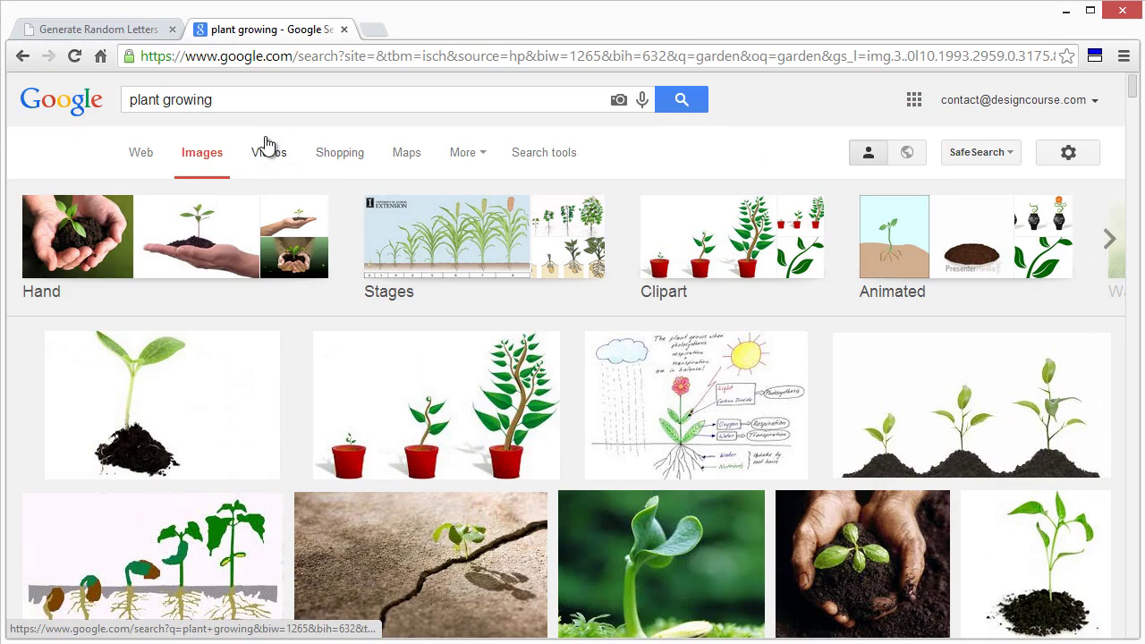
# Extend the search to 'plant growing seed' and open the full sprouting-stages image
pyautogui.click(261, 104)
pyautogui.write('seed')
pyautogui.press('Return')
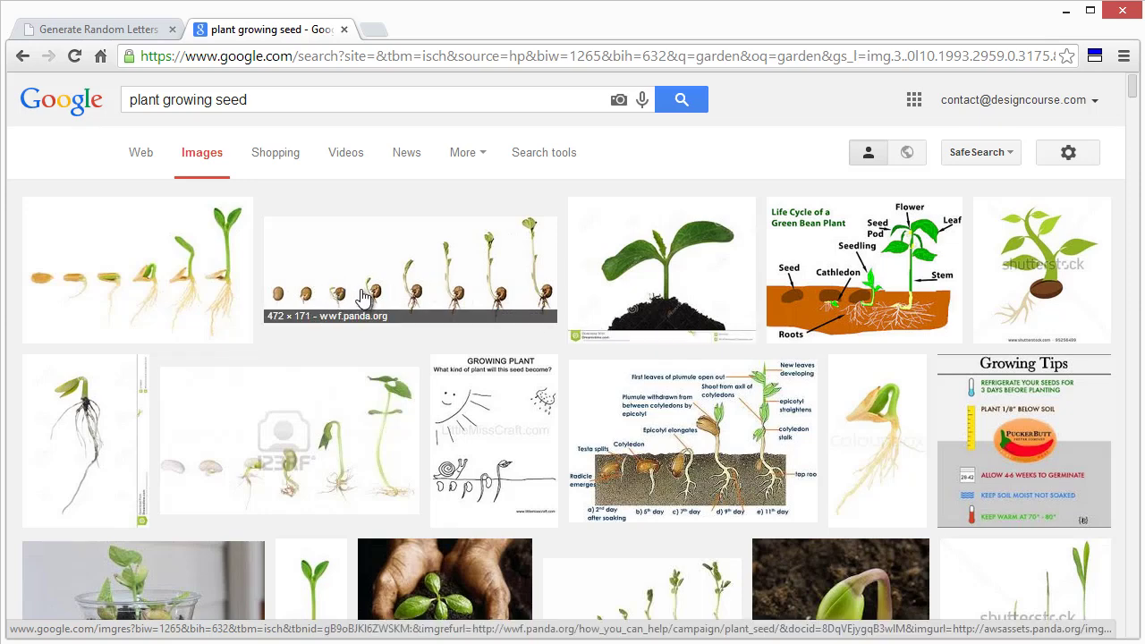
pyautogui.click(365, 297)
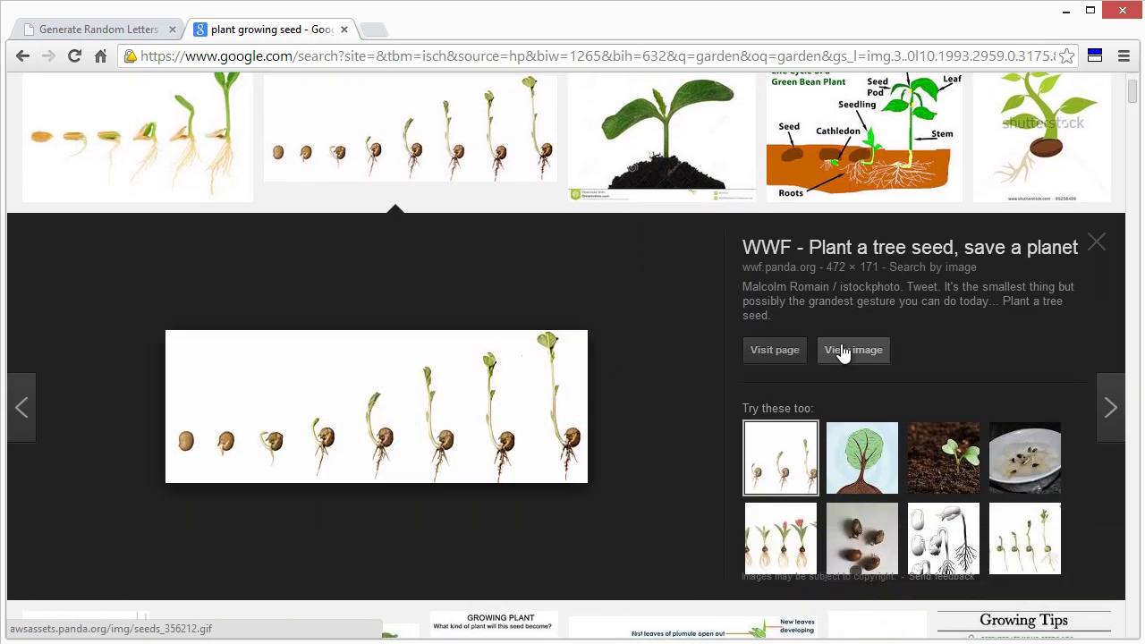
pyautogui.click(843, 350)
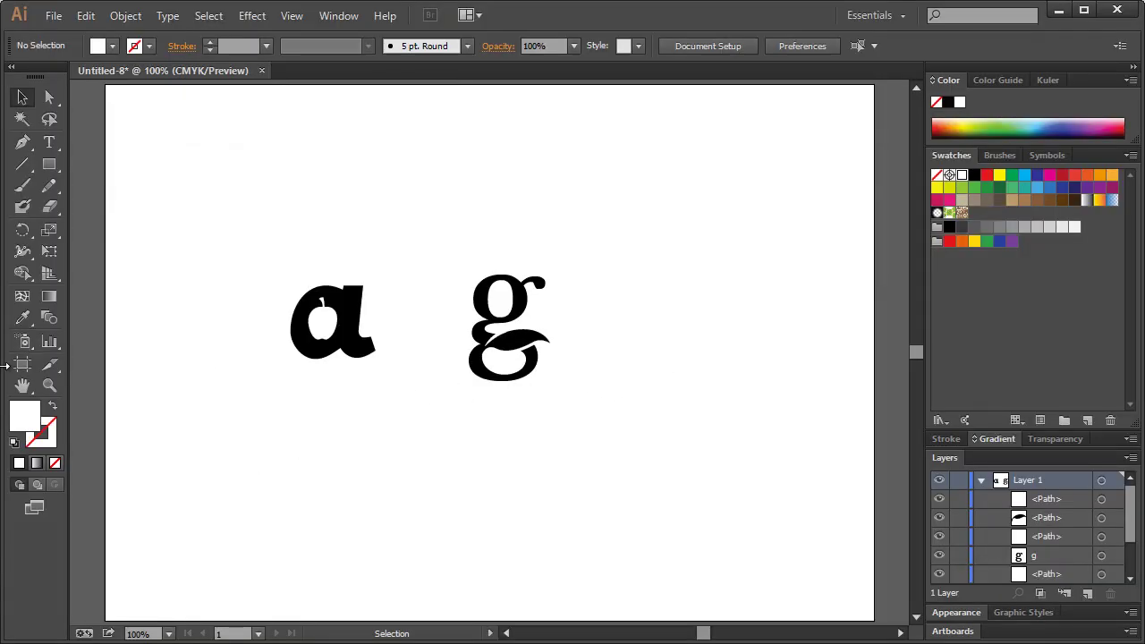
# Zoom in on the g and delete the old white path over it
pyautogui.click(49, 385)
pyautogui.moveTo(435, 266); pyautogui.dragTo(629, 472)
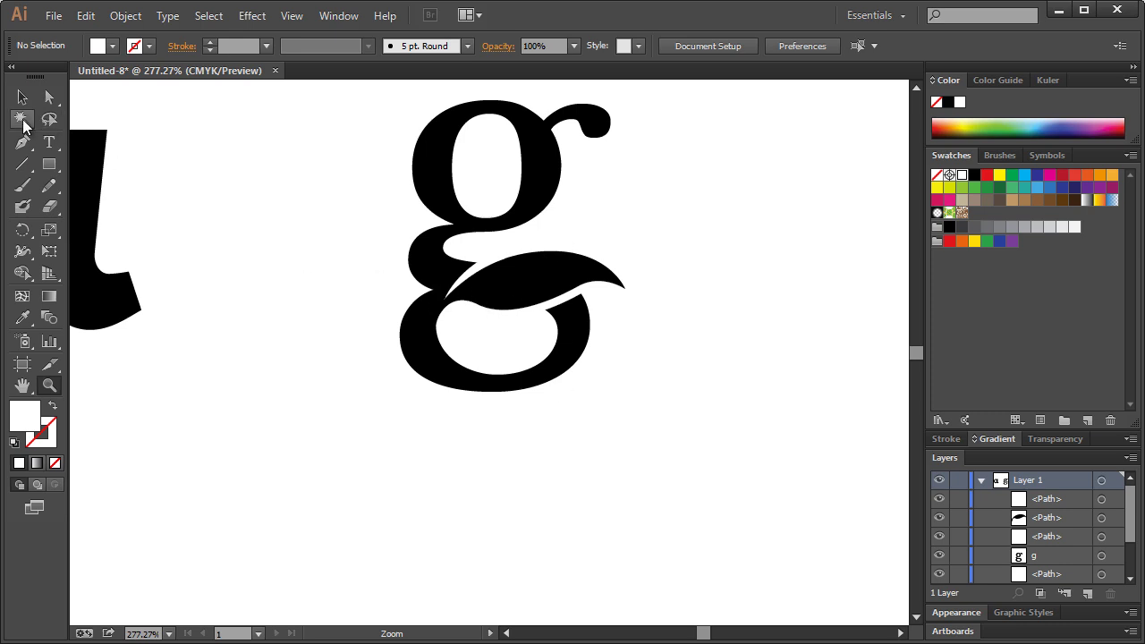
pyautogui.click(23, 97)
pyautogui.click(465, 276)
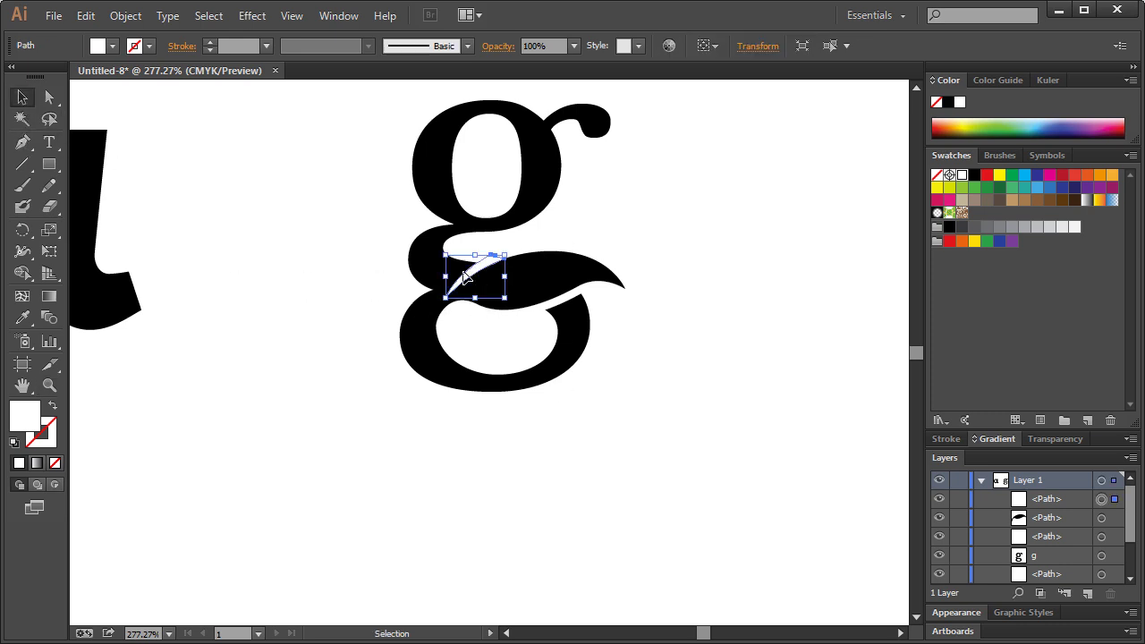
pyautogui.press('Delete')
# Pen a new curved white shape from the g's neck down the bowl's left side and back
pyautogui.click(22, 141)
pyautogui.click(492, 262)
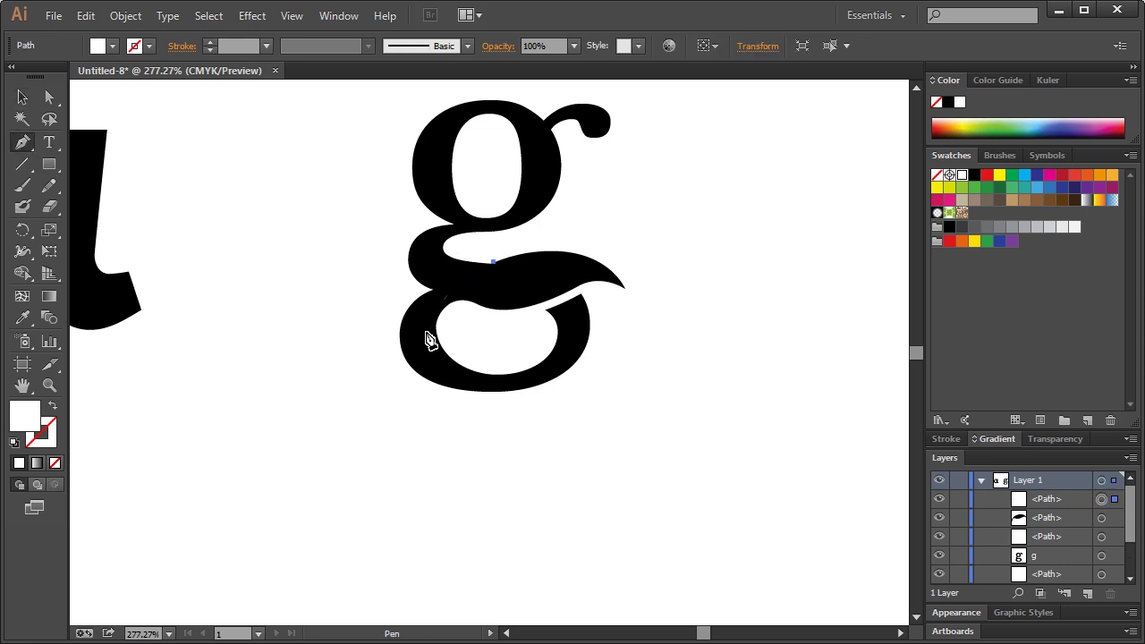
pyautogui.moveTo(426, 324); pyautogui.dragTo(422, 364)
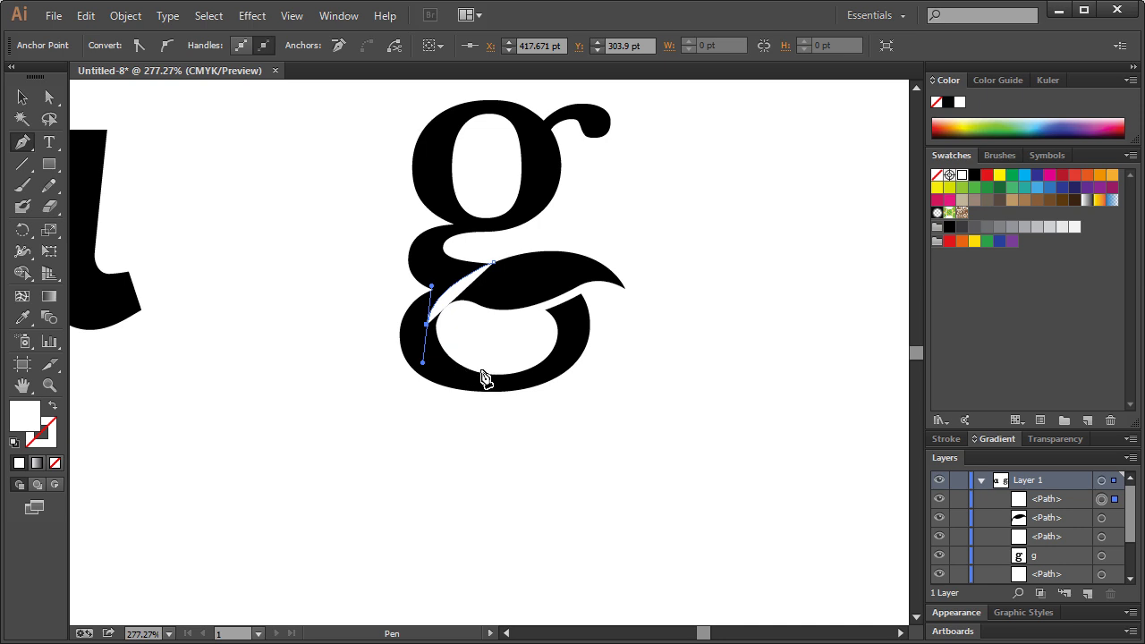
pyautogui.click(482, 369)
pyautogui.click(498, 370)
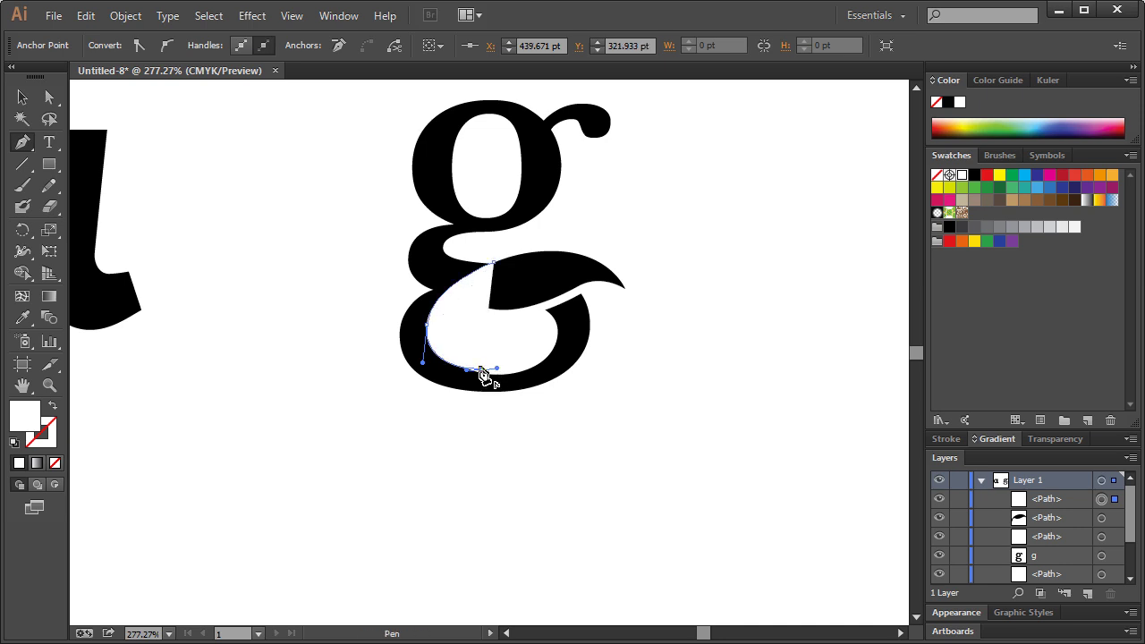
pyautogui.click(483, 369)
pyautogui.moveTo(418, 342); pyautogui.dragTo(407, 312)
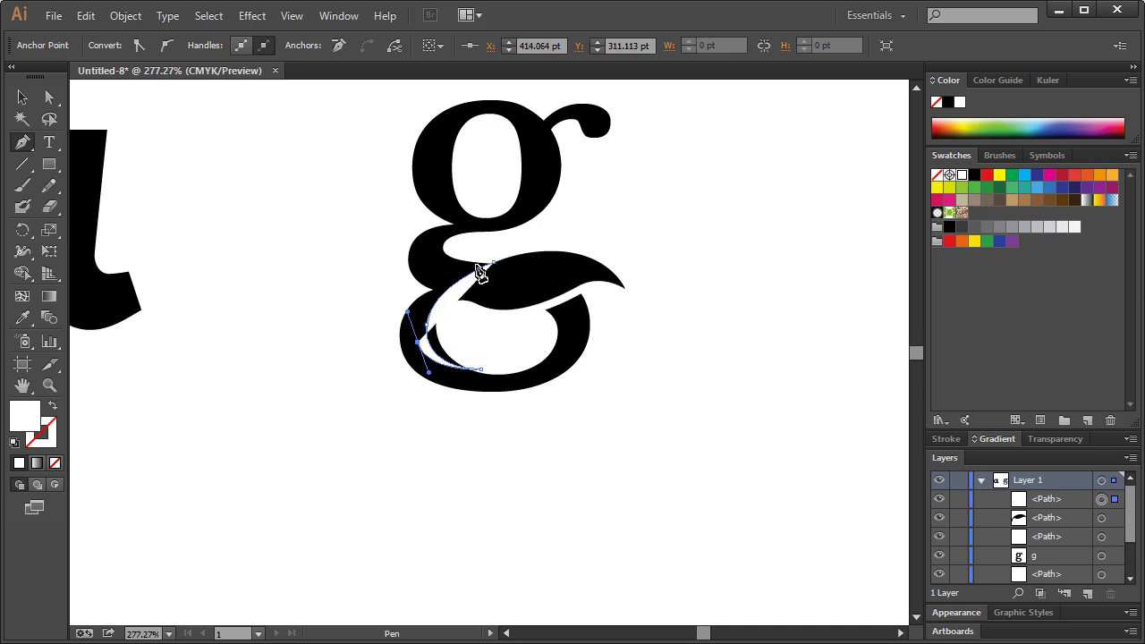
pyautogui.moveTo(499, 253); pyautogui.dragTo(555, 238)
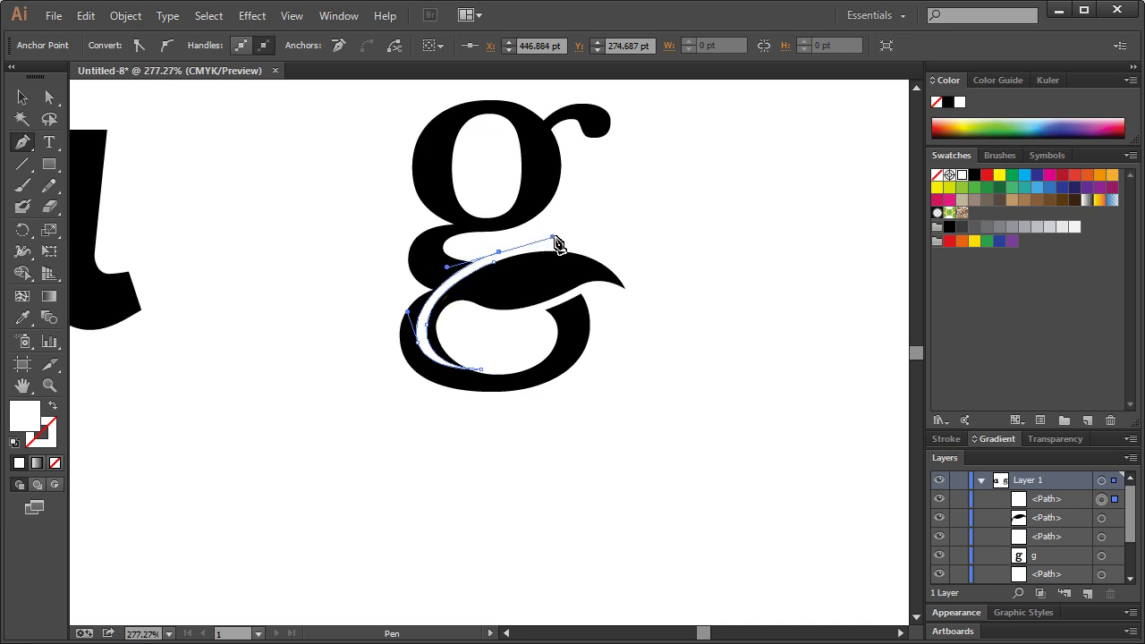
# Nudge the white path's lower-left anchor down 1 pt and shift the bottom anchor down-right
pyautogui.click(49, 96)
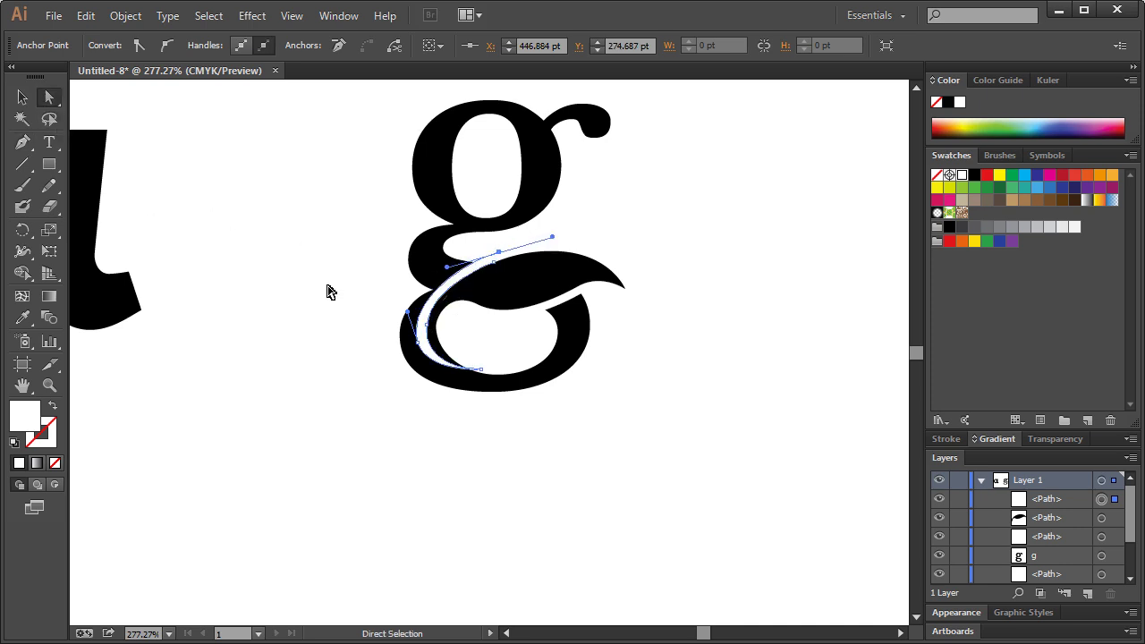
pyautogui.click(418, 344)
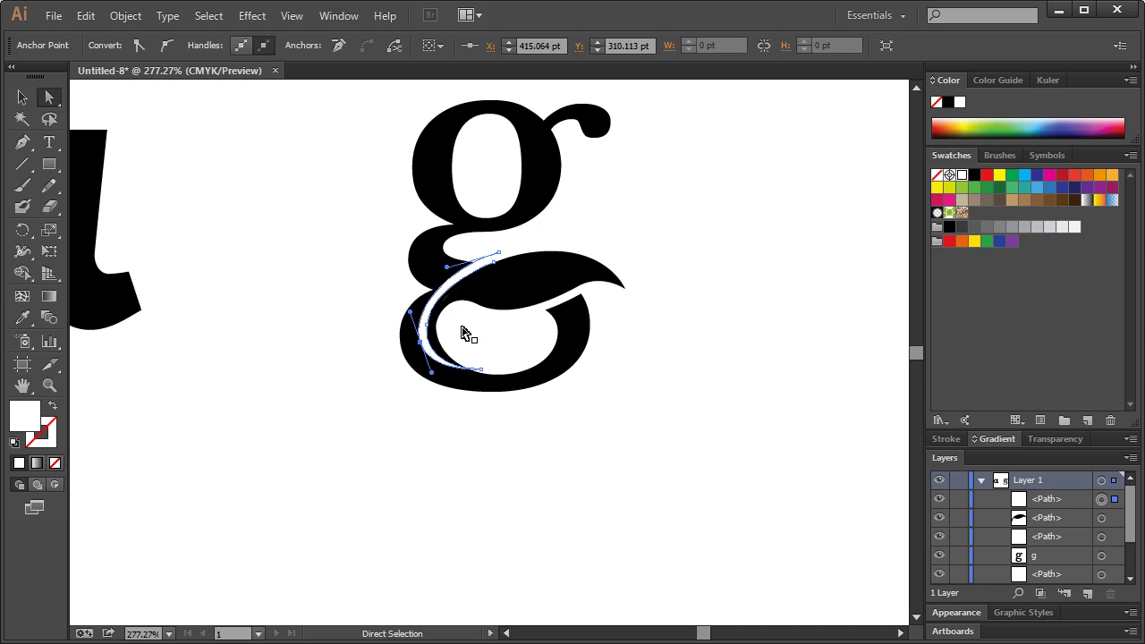
pyautogui.press('Down')
pyautogui.moveTo(433, 380); pyautogui.dragTo(434, 383)
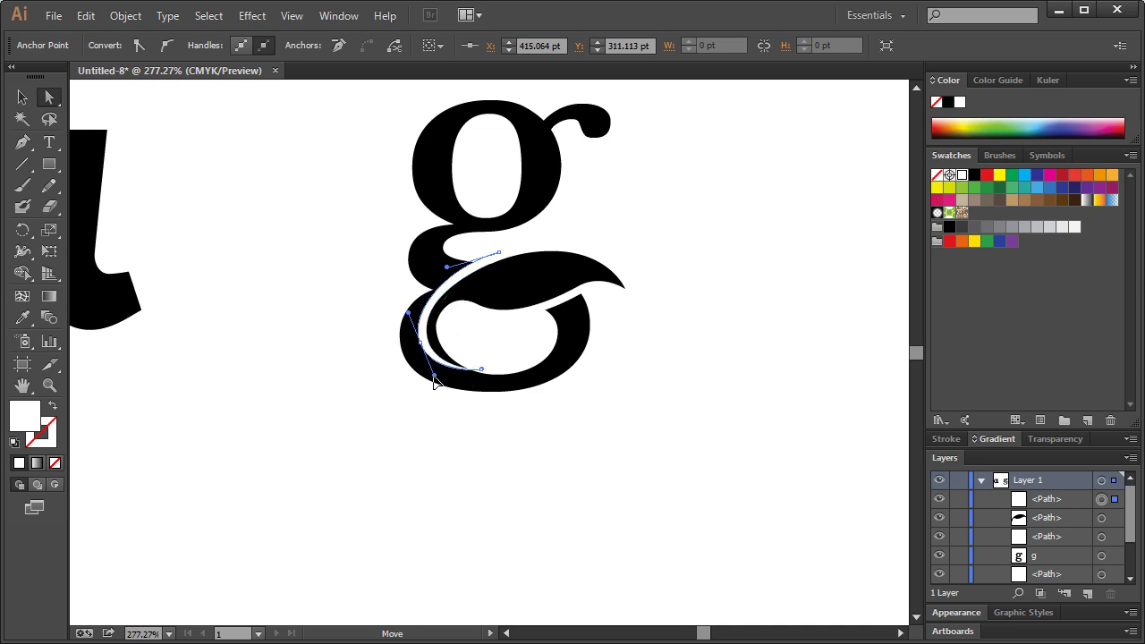
pyautogui.click(516, 437)
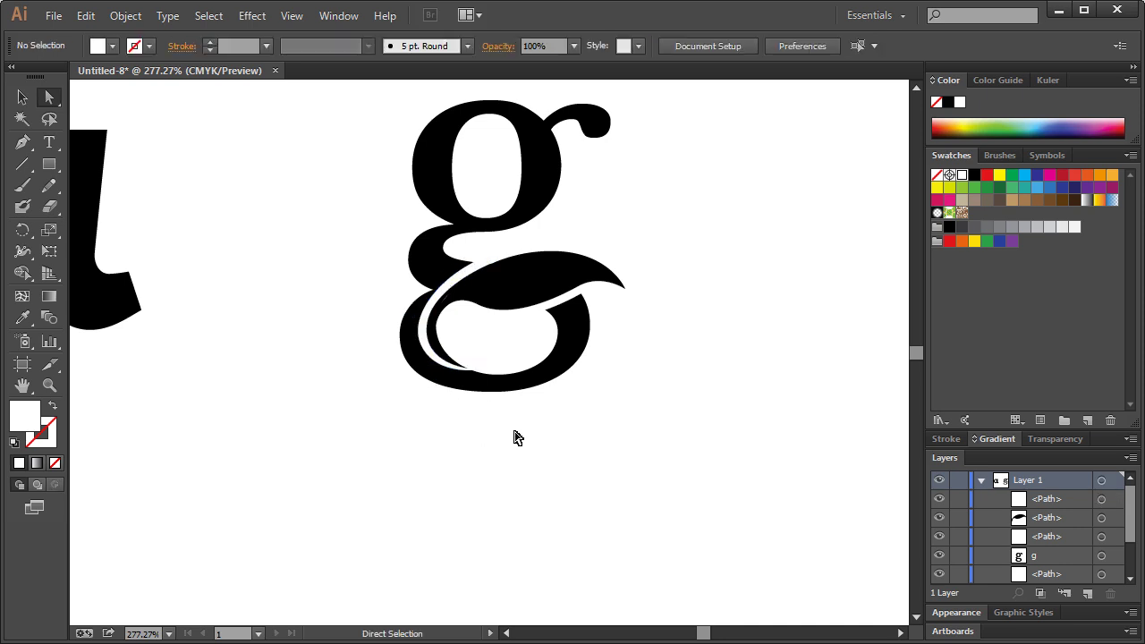
# Zoom in on the g's lower bowl and select the shape inside it
pyautogui.click(50, 385)
pyautogui.moveTo(333, 274); pyautogui.dragTo(613, 442)
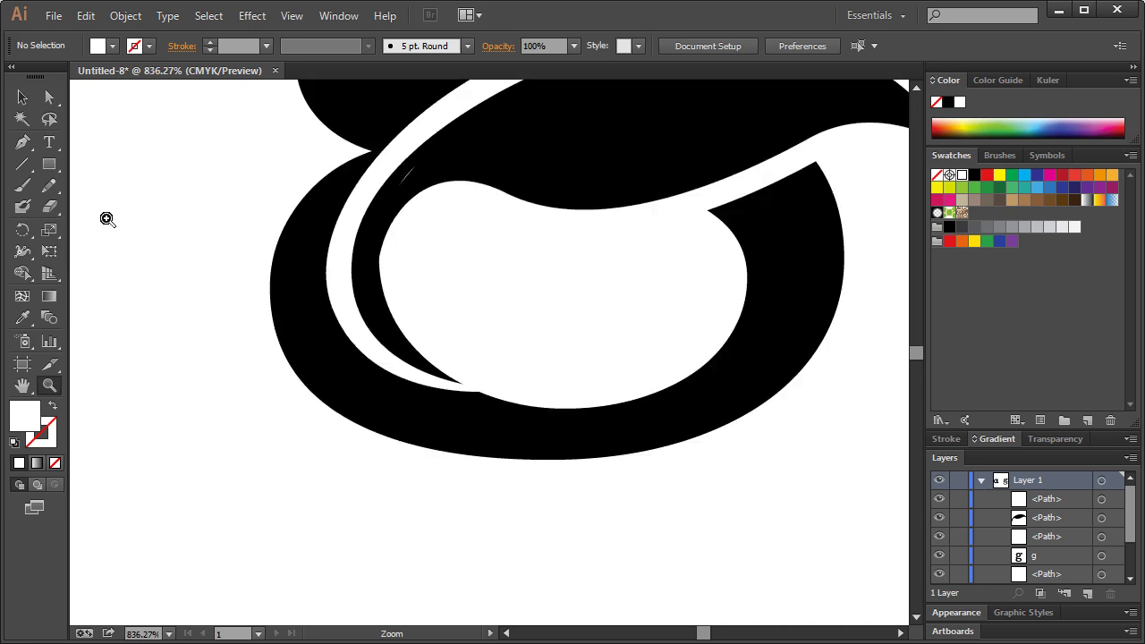
pyautogui.click(22, 96)
pyautogui.click(368, 265)
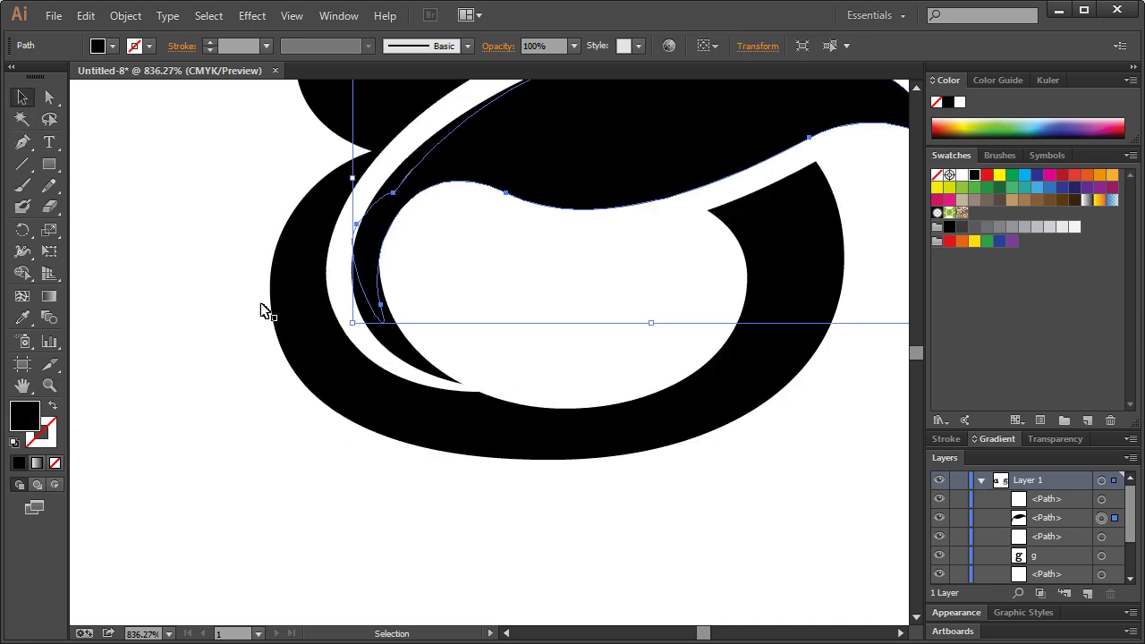
# Go back to the 'plant growing seed' results and scroll through more seedling images
pyautogui.click(286, 313)
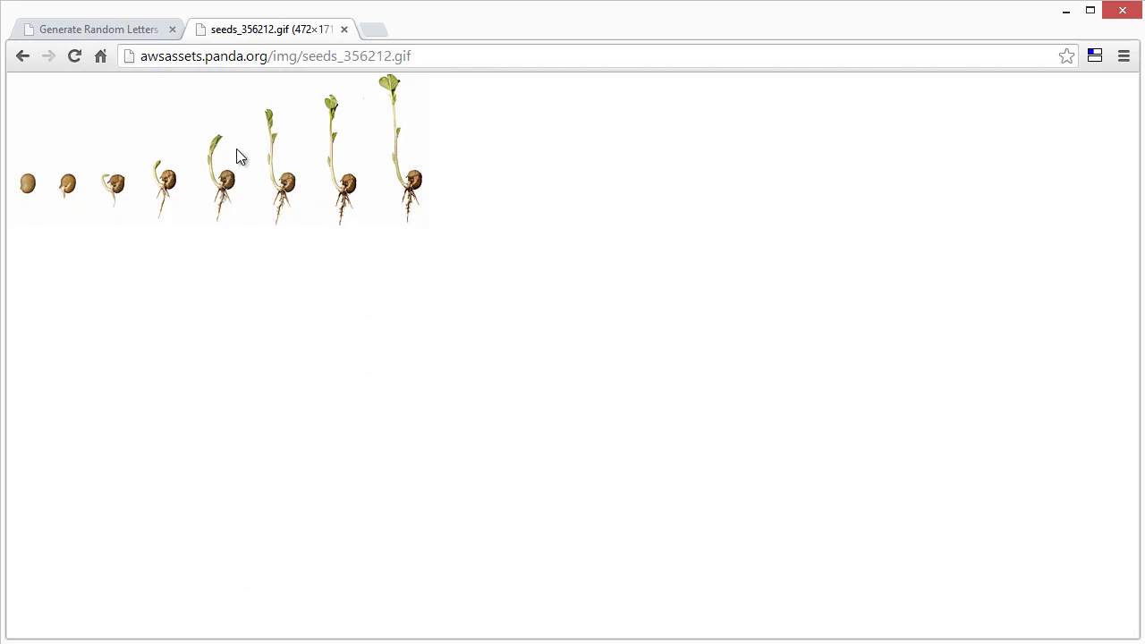
pyautogui.click(21, 57)
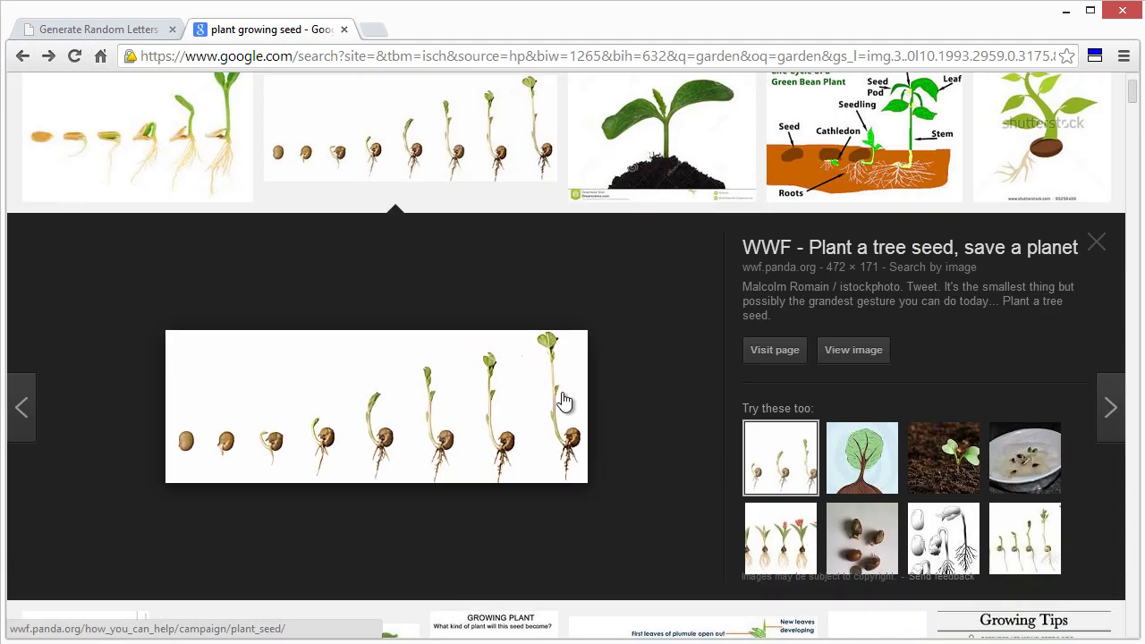
pyautogui.scroll(-3, 572, 412)
pyautogui.scroll(-1, 626, 430)
pyautogui.scroll(-2, 677, 486)
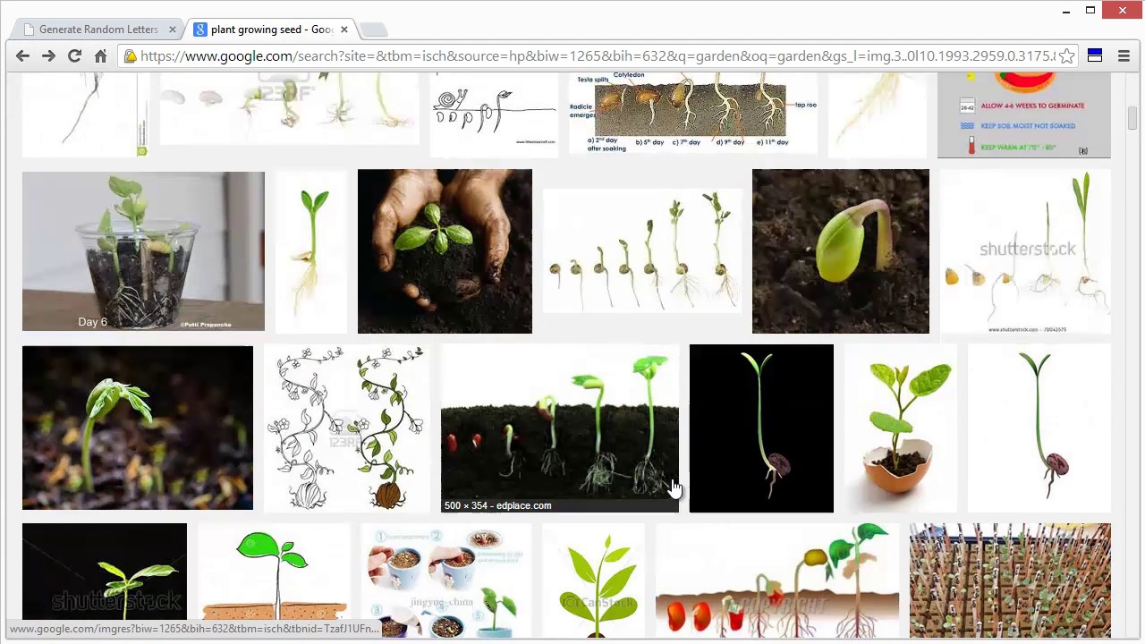
pyautogui.scroll(-4, 642, 486)
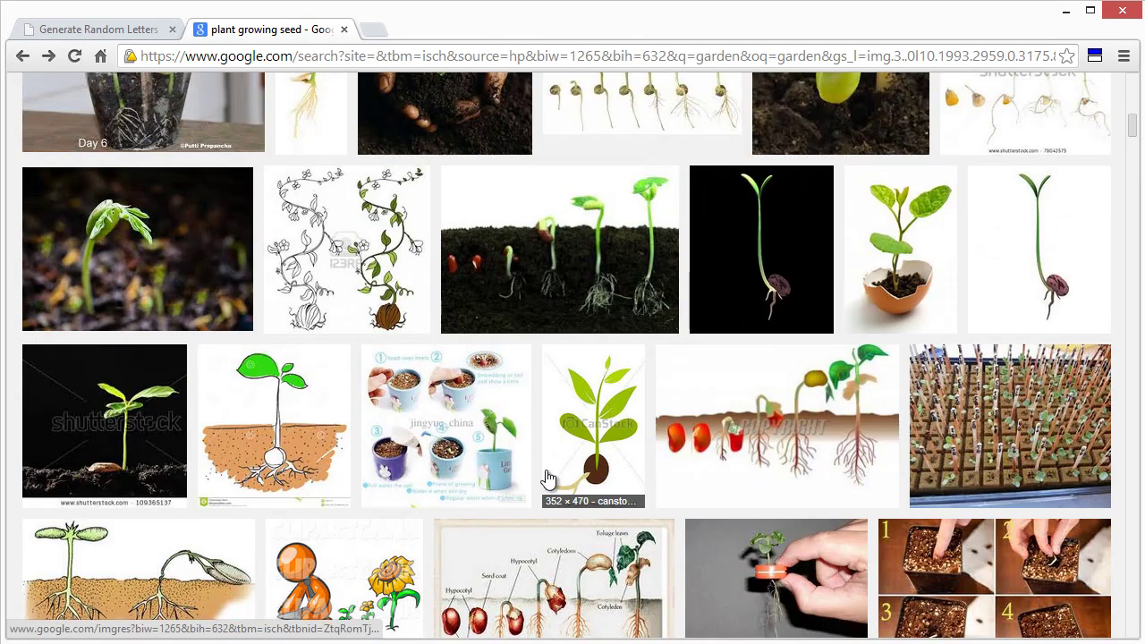
pyautogui.scroll(-1, 393, 470)
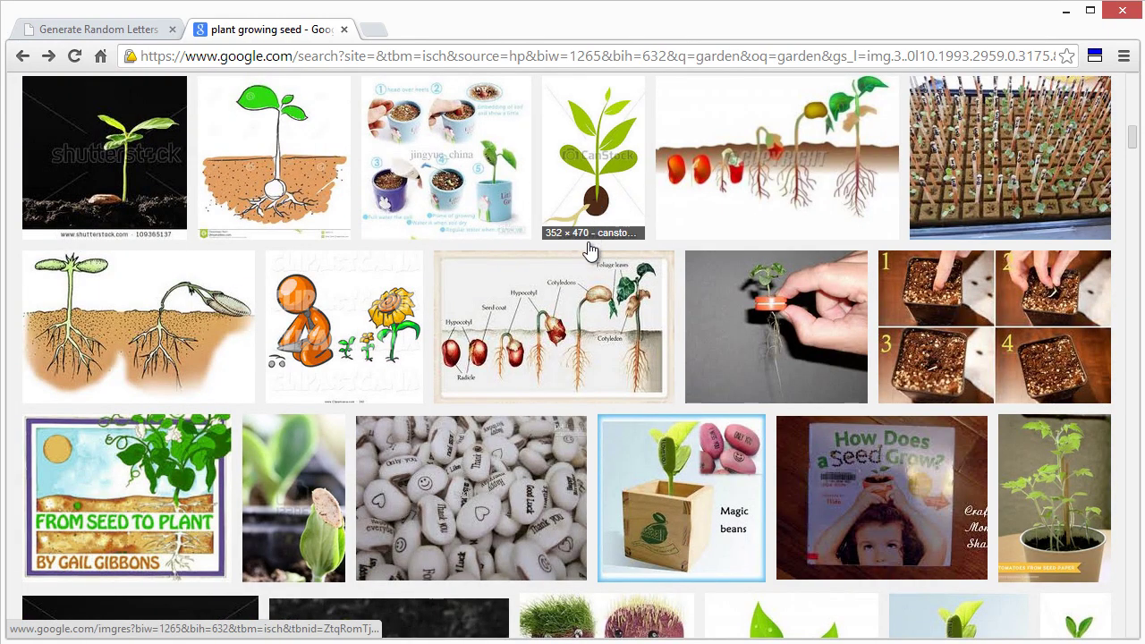
pyautogui.scroll(-2, 575, 326)
pyautogui.scroll(-2, 575, 327)
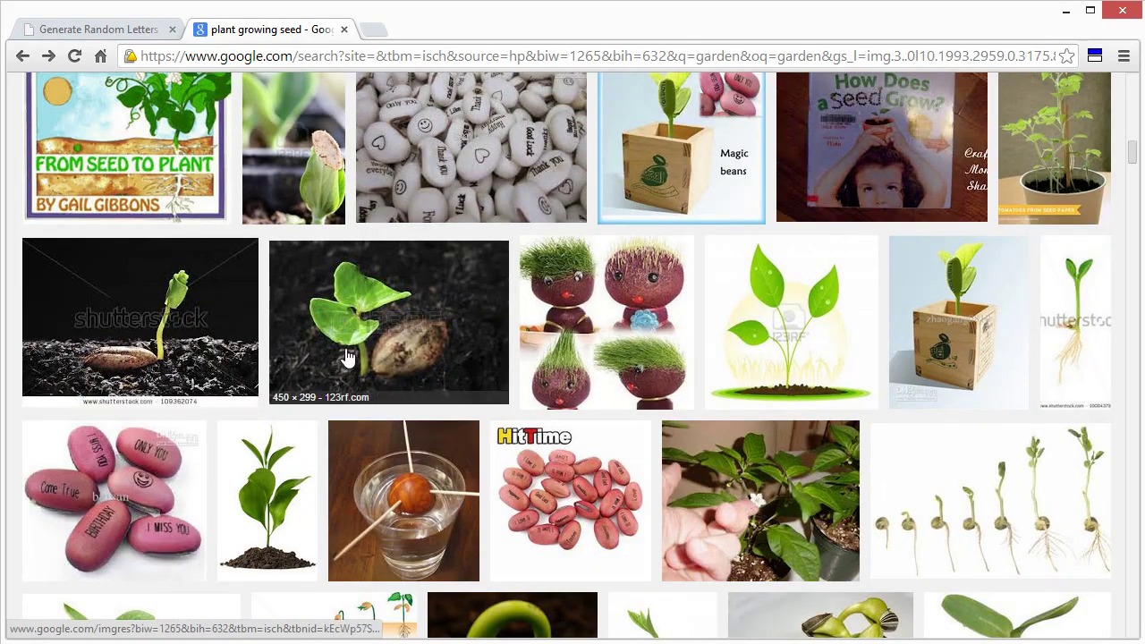
pyautogui.scroll(-2, 394, 360)
pyautogui.scroll(-2, 562, 470)
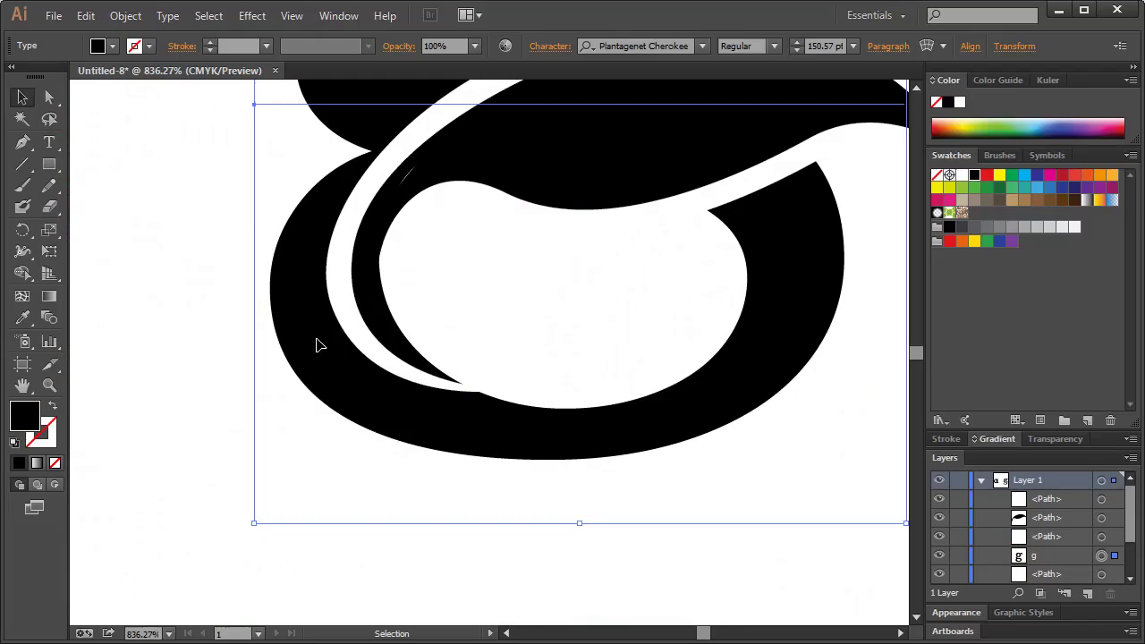
# Select the white sliver and add an anchor point near its lower end
pyautogui.click(183, 286)
pyautogui.click(30, 142)
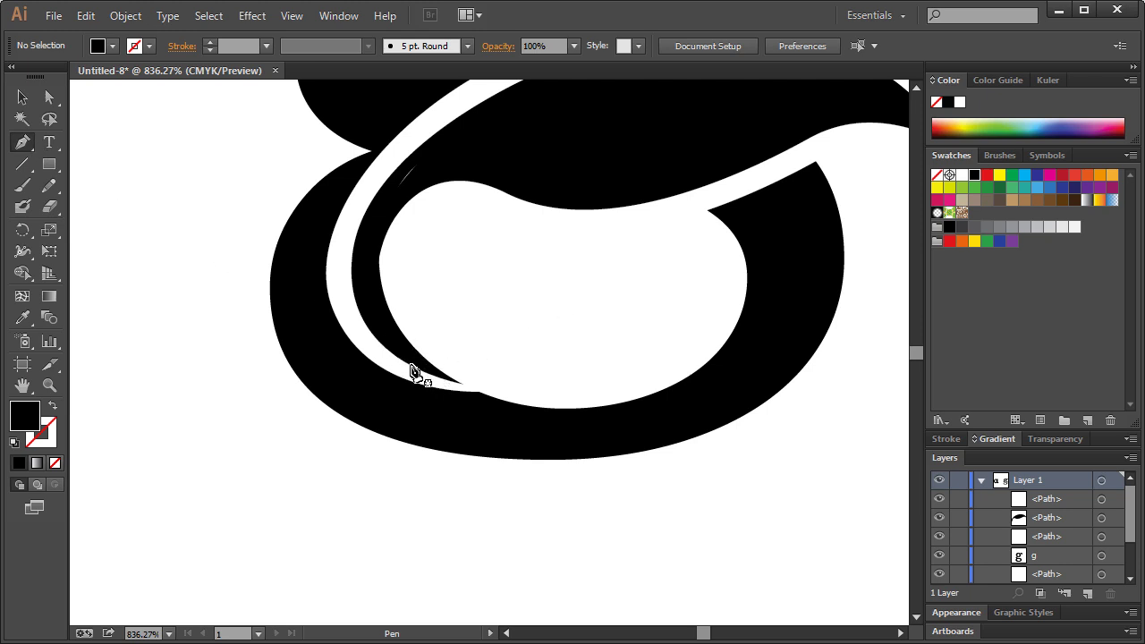
pyautogui.click(49, 96)
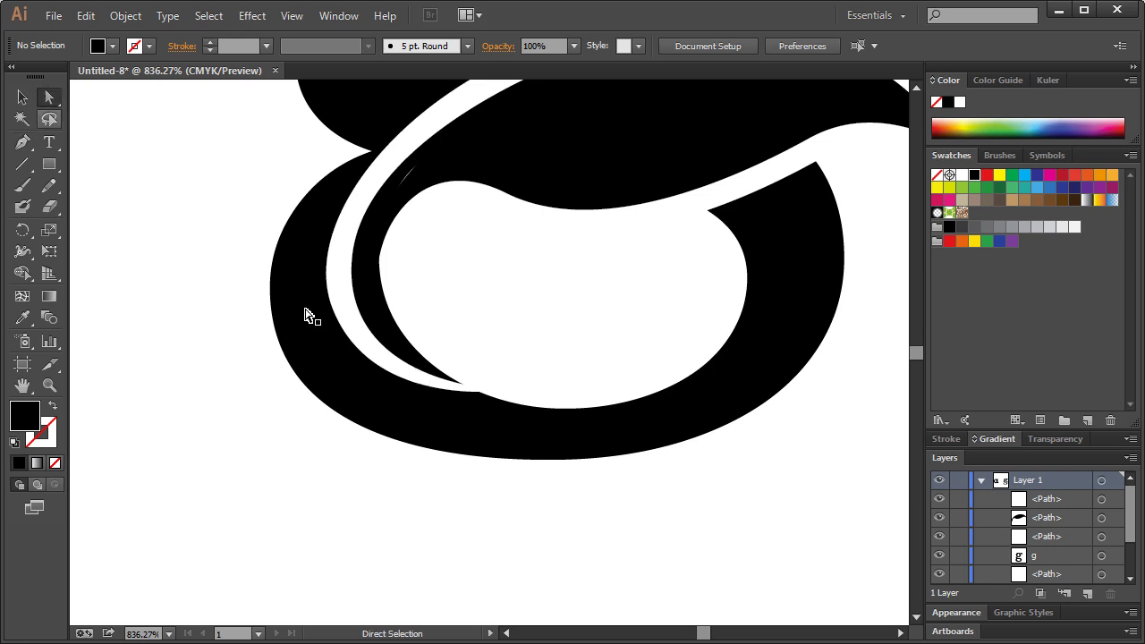
pyautogui.click(440, 387)
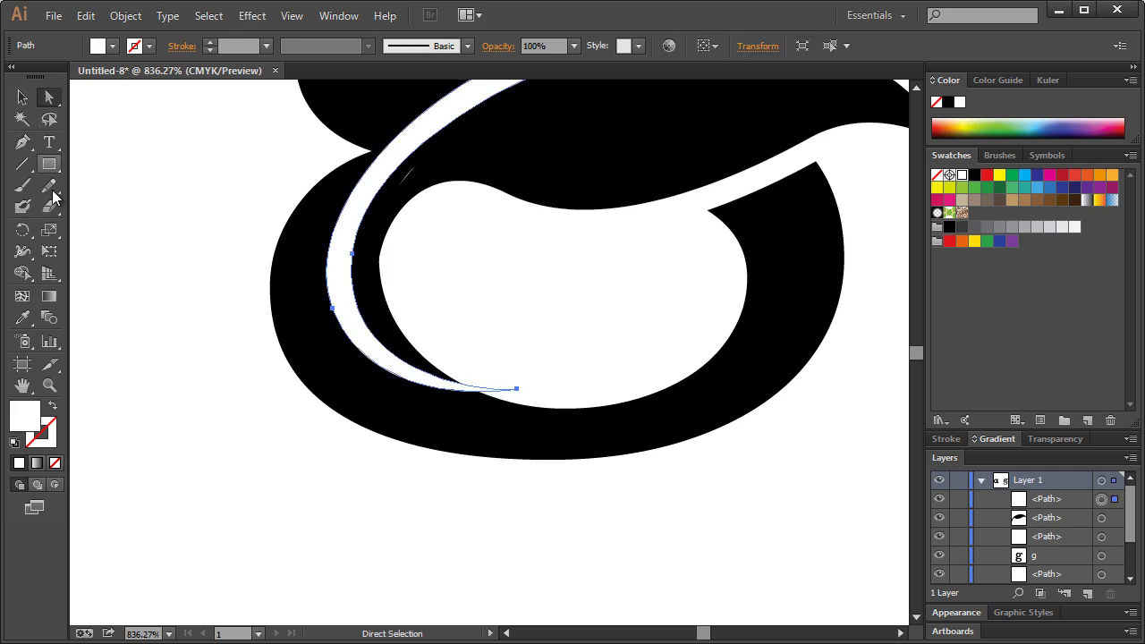
pyautogui.moveTo(22, 142); pyautogui.dragTo(77, 173)
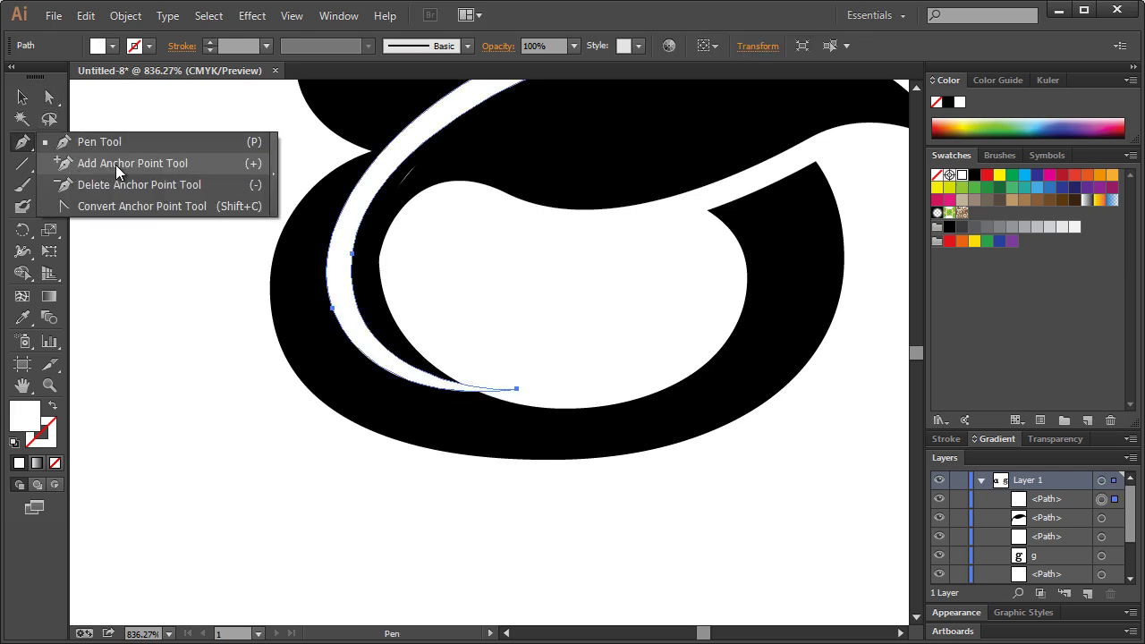
pyautogui.click(115, 164)
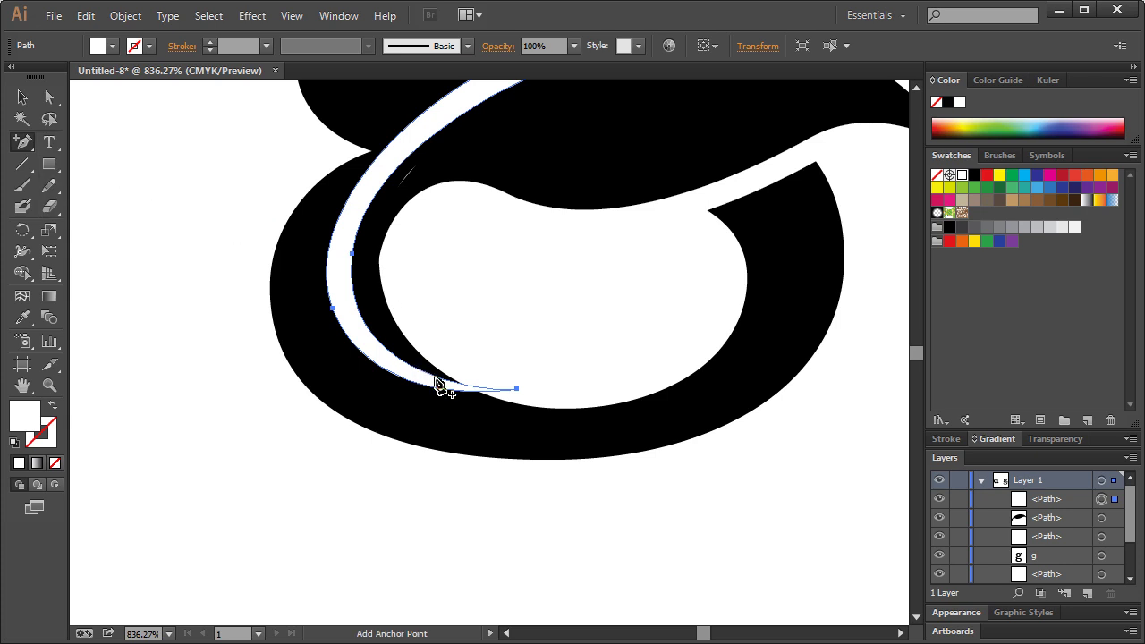
pyautogui.click(432, 379)
# Drag the new anchor up-left so the sliver tapers along the lower-left bowl
pyautogui.click(49, 97)
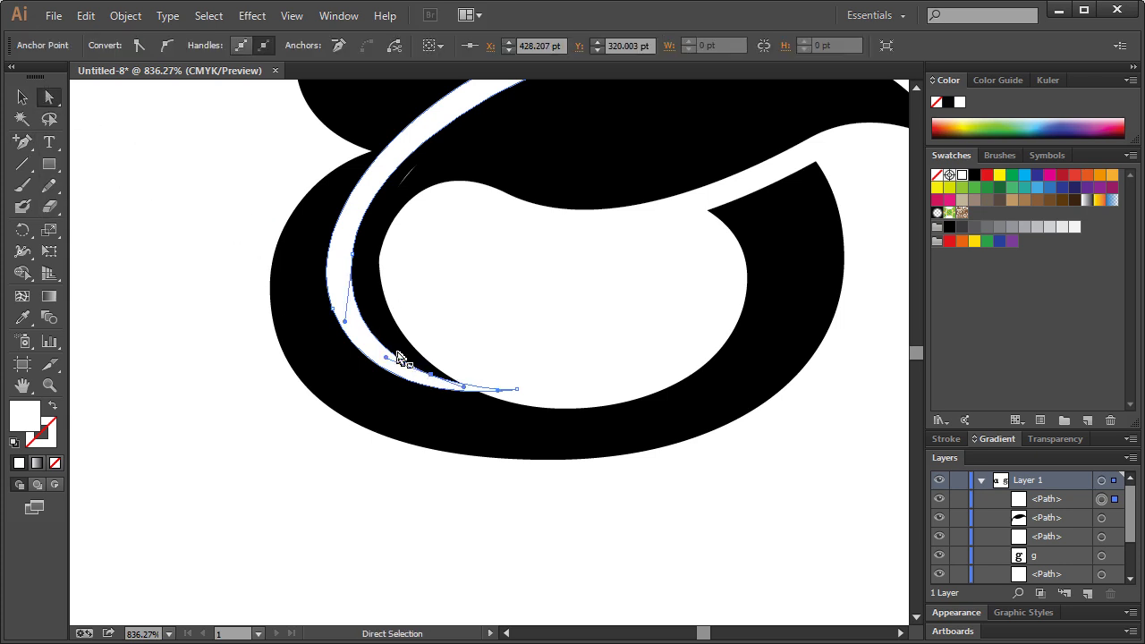
pyautogui.click(435, 378)
pyautogui.click(435, 379)
pyautogui.click(435, 379)
pyautogui.moveTo(435, 379); pyautogui.dragTo(405, 371)
# Select and deselect the inner black path to check the pointed tip
pyautogui.click(212, 337)
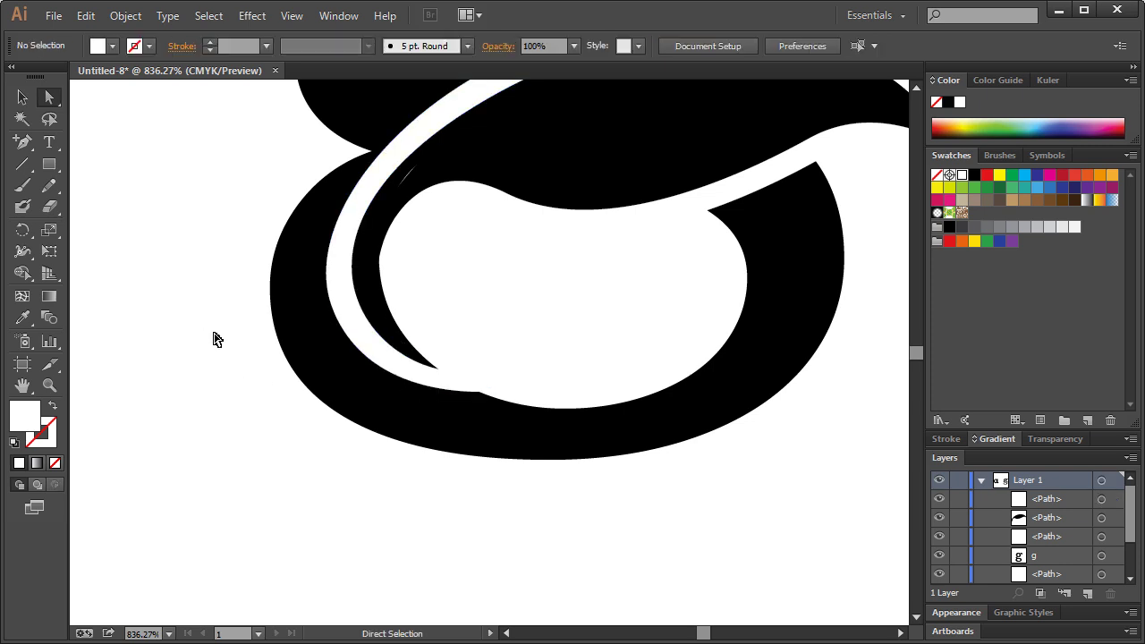
pyautogui.click(373, 298)
pyautogui.click(177, 204)
pyautogui.moveTo(22, 142); pyautogui.dragTo(89, 142)
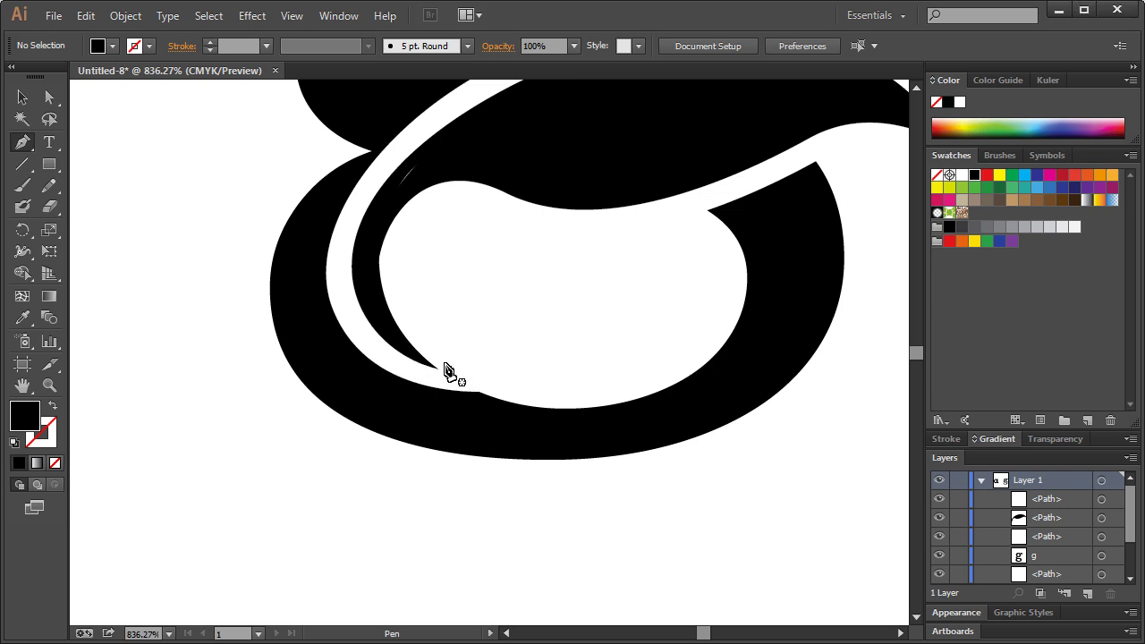
# Draw a curved, barbed arrow-tipped tail path along the inside of the g's lower bowl
pyautogui.click(402, 355)
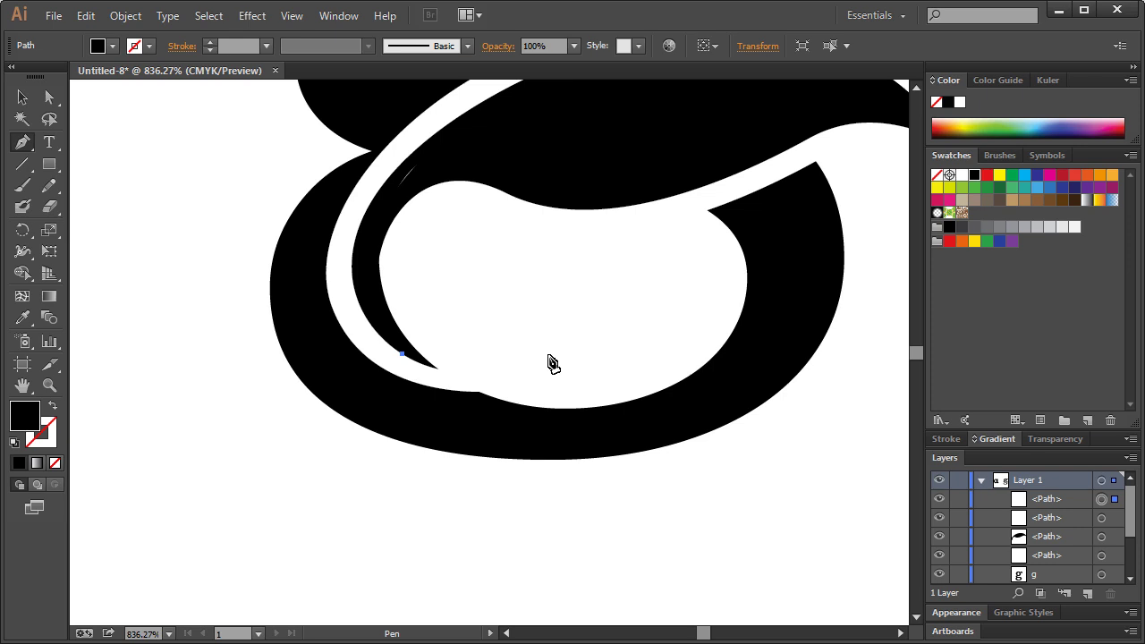
pyautogui.moveTo(548, 355); pyautogui.dragTo(633, 315)
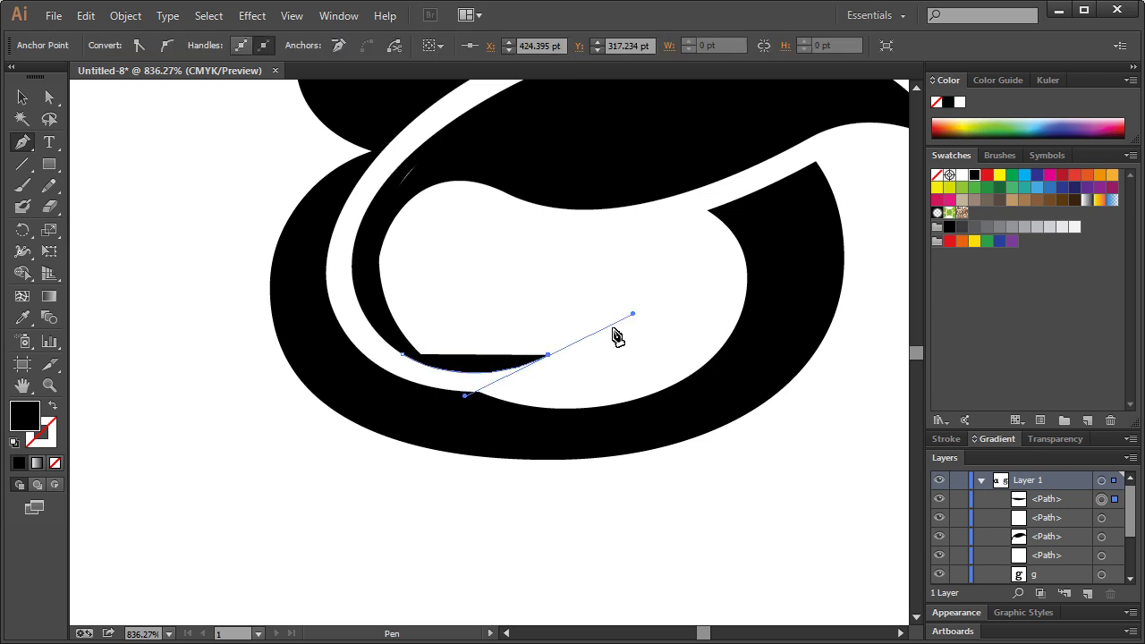
pyautogui.click(550, 357)
pyautogui.moveTo(482, 328)
pyautogui.mouseDown()
pyautogui.moveTo(465, 319)
pyautogui.moveTo(480, 331)
pyautogui.mouseUp()
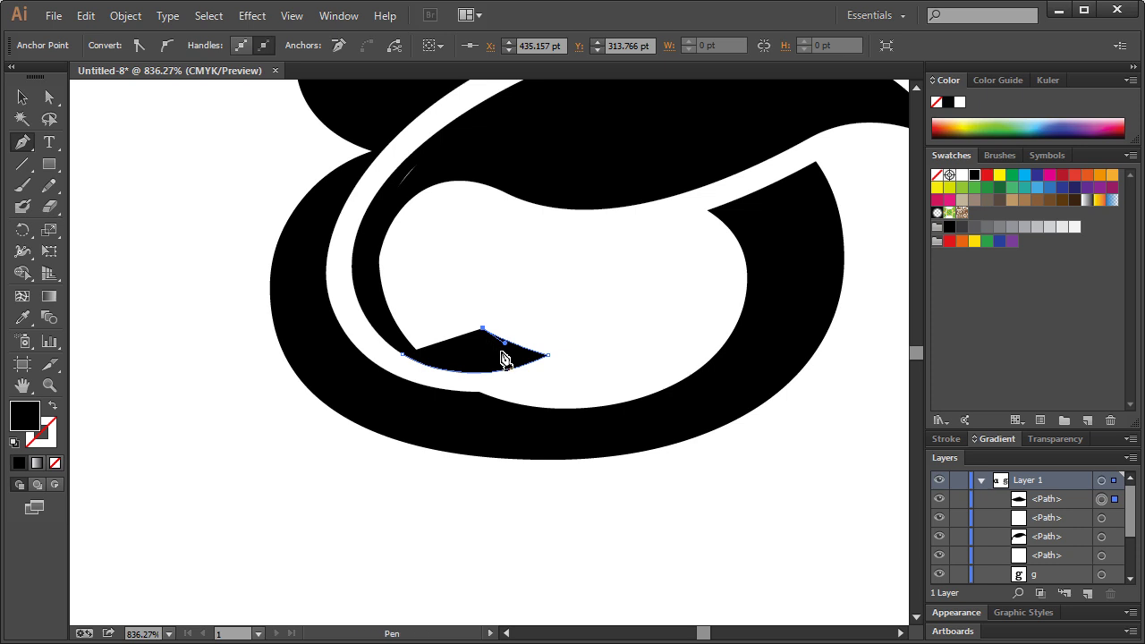
pyautogui.click(500, 352)
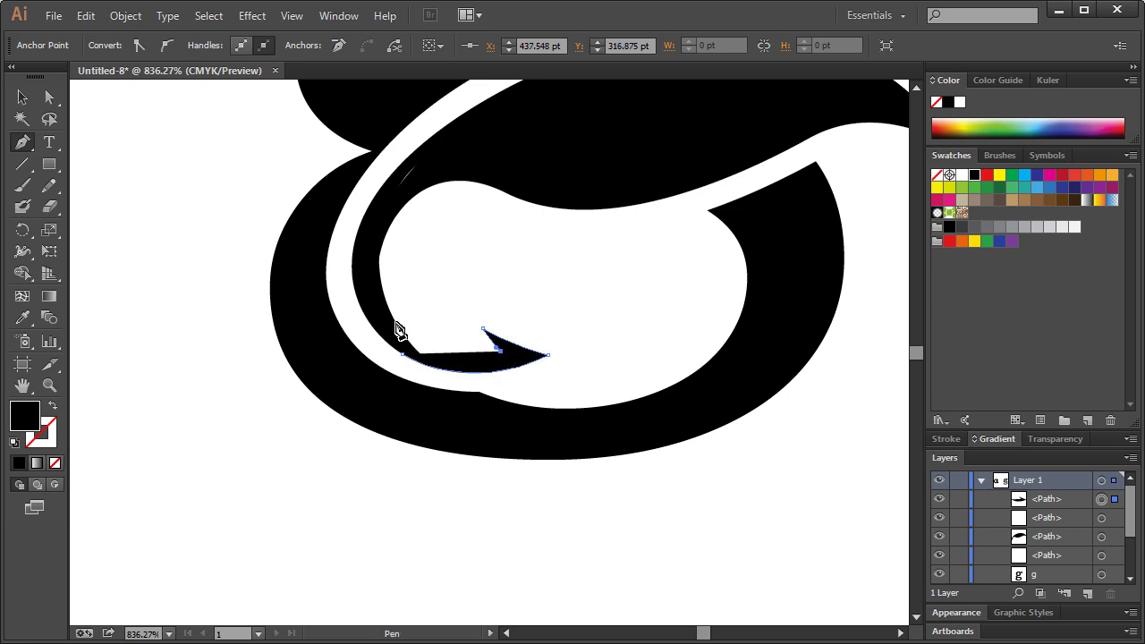
pyautogui.moveTo(392, 319); pyautogui.dragTo(369, 289)
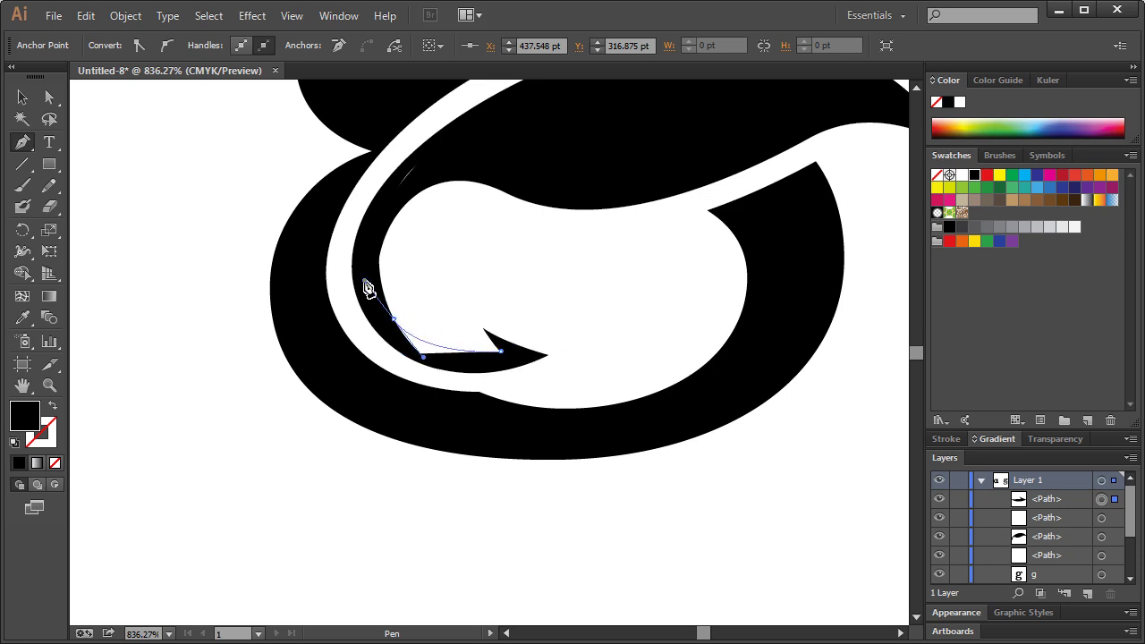
pyautogui.click(371, 259)
pyautogui.click(29, 102)
pyautogui.click(161, 243)
pyautogui.hotkey('ctrl', '1')
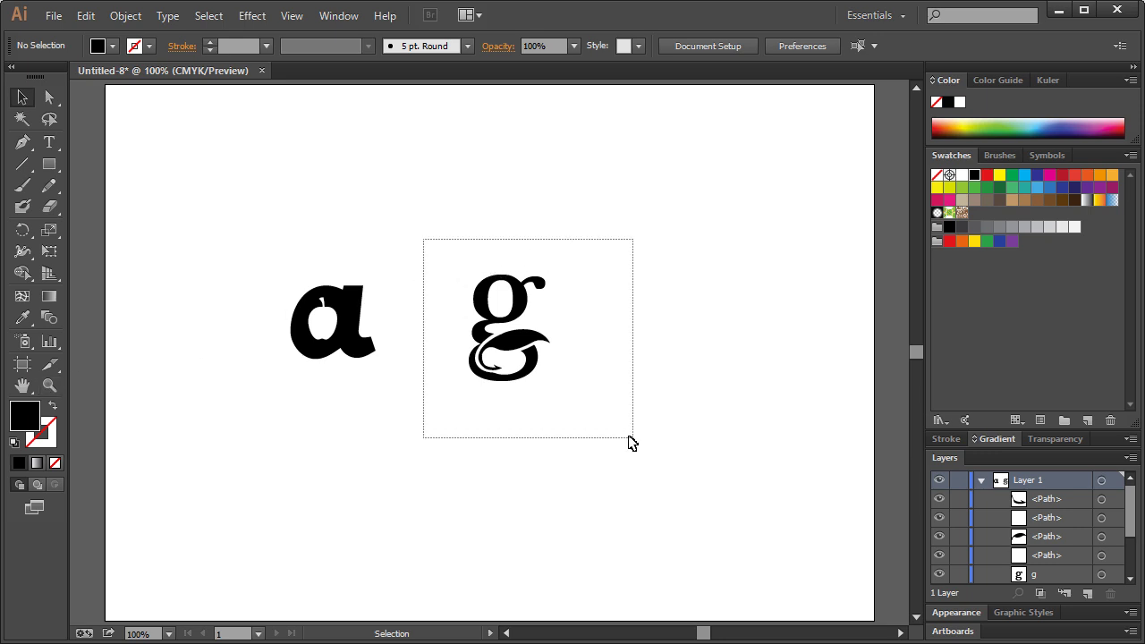
# Enlarge the g with its leaf and tail paths and move it up and right
pyautogui.moveTo(427, 248); pyautogui.dragTo(628, 440)
pyautogui.moveTo(552, 392); pyautogui.dragTo(626, 451)
pyautogui.click(587, 370)
pyautogui.moveTo(426, 240); pyautogui.dragTo(653, 471)
pyautogui.moveTo(538, 391); pyautogui.dragTo(587, 318)
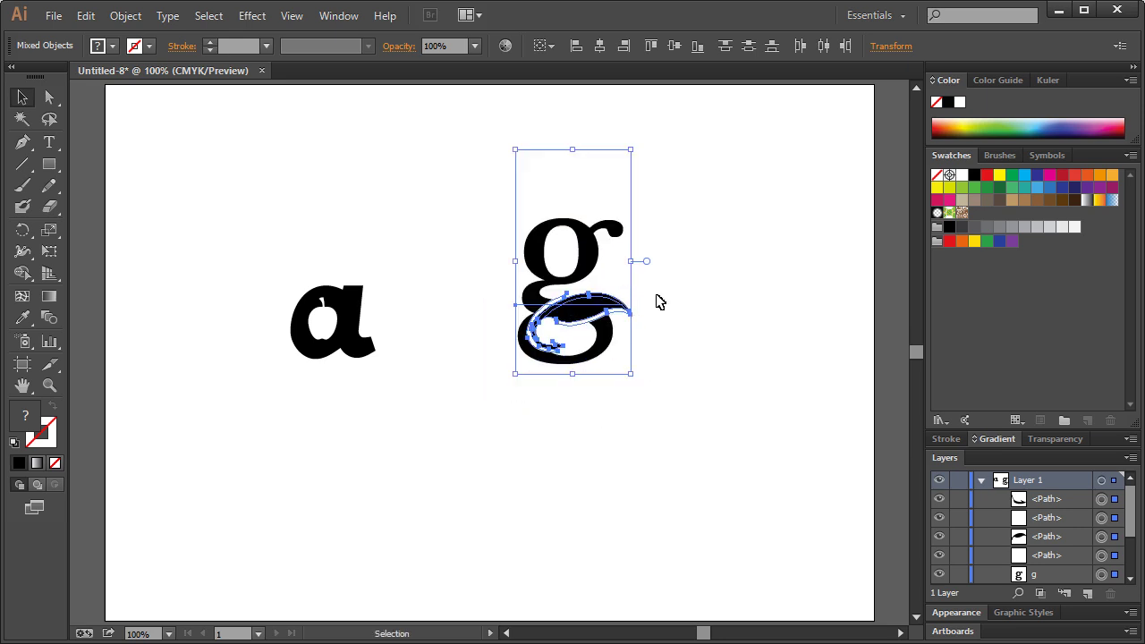
pyautogui.click(501, 198)
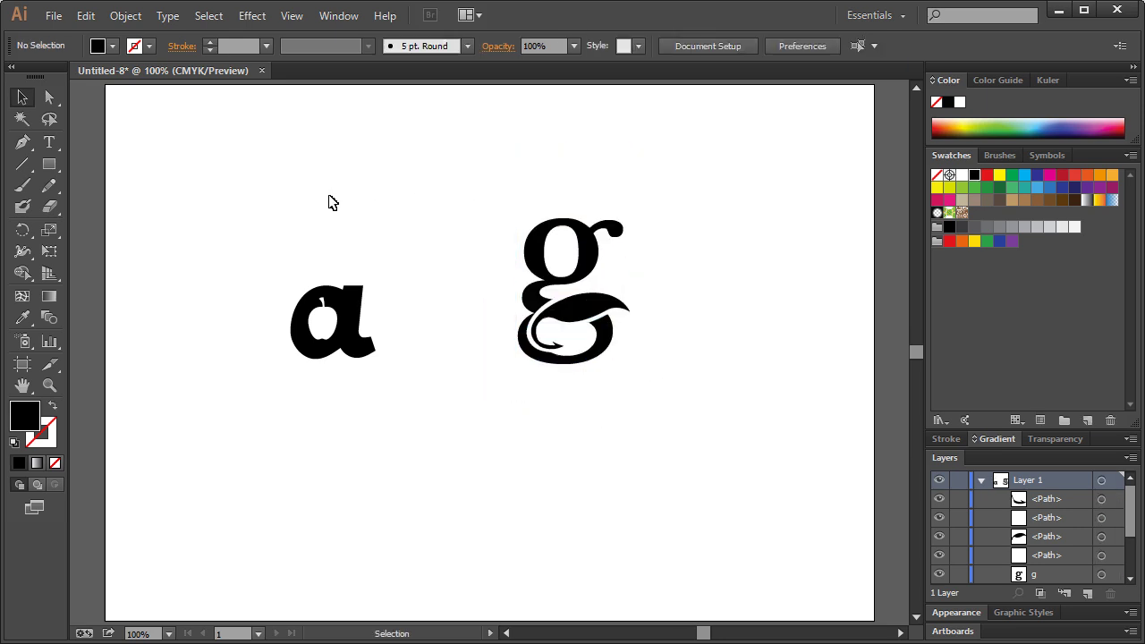
# Copy the g text object below the logo and retype it as 'garden'
pyautogui.click(517, 246)
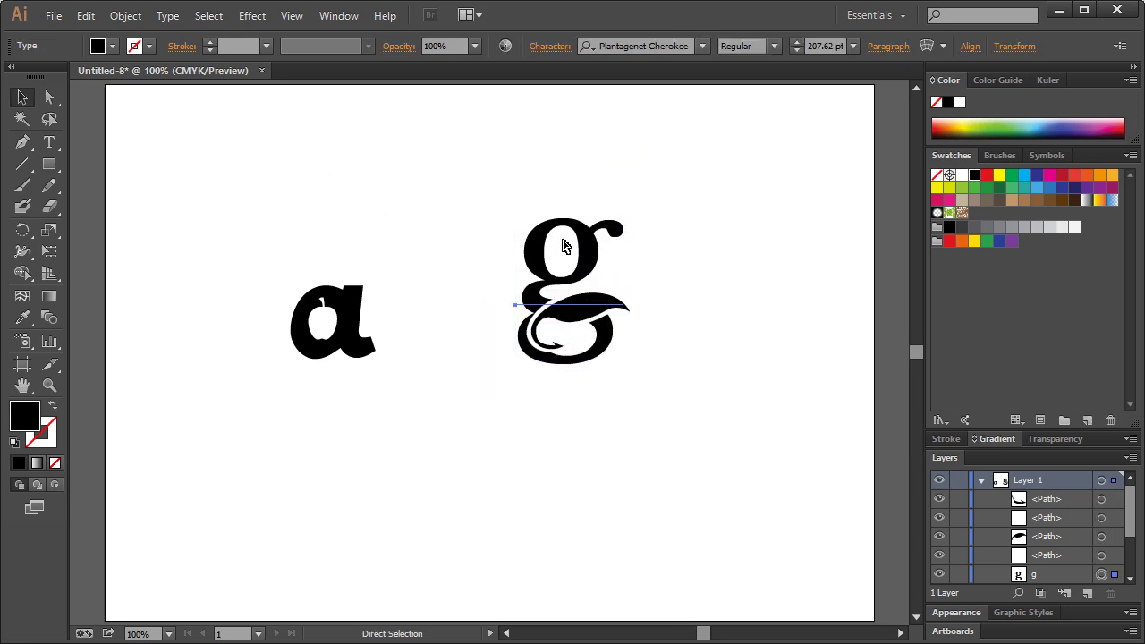
pyautogui.moveTo(517, 246); pyautogui.dragTo(402, 382)
pyautogui.doubleClick(465, 355)
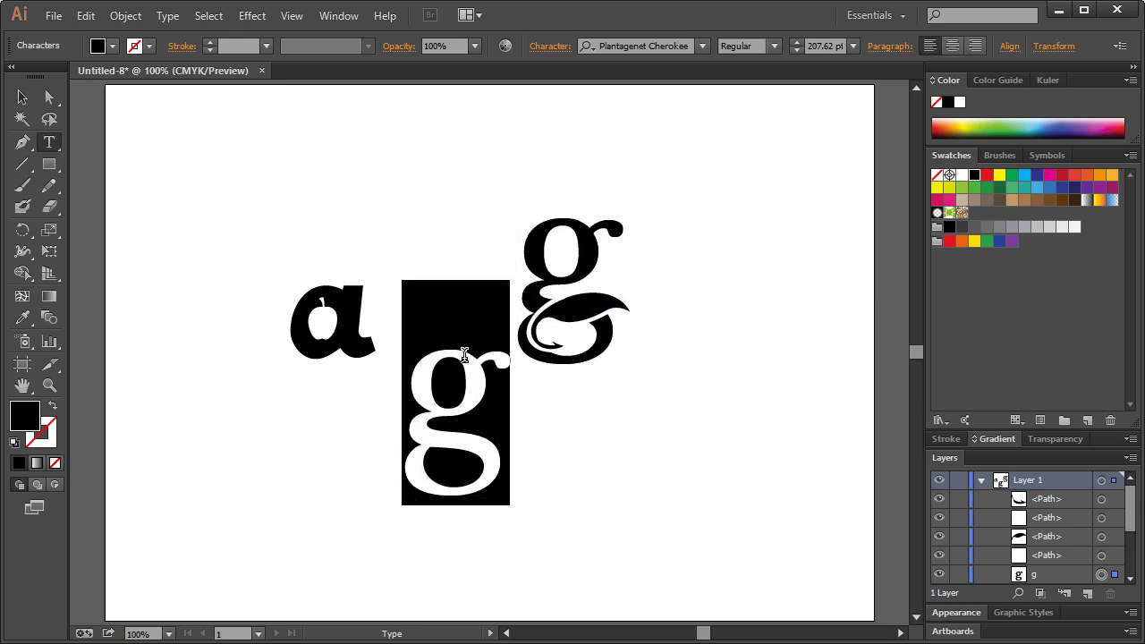
pyautogui.write('garden')
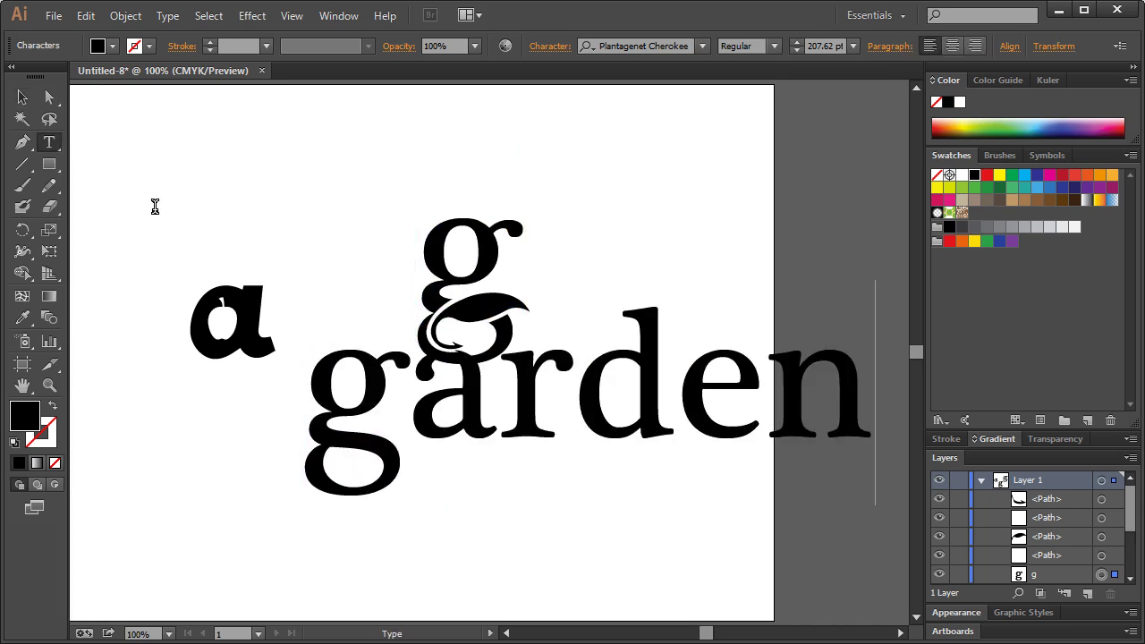
# Scale 'garden' down to about 87 pt and centre it beneath the g
pyautogui.click(18, 97)
pyautogui.moveTo(878, 280); pyautogui.dragTo(537, 407)
pyautogui.moveTo(491, 442); pyautogui.dragTo(574, 409)
pyautogui.moveTo(521, 453); pyautogui.dragTo(490, 416)
pyautogui.moveTo(594, 371); pyautogui.dragTo(582, 376)
pyautogui.click(475, 408)
pyautogui.click(651, 356)
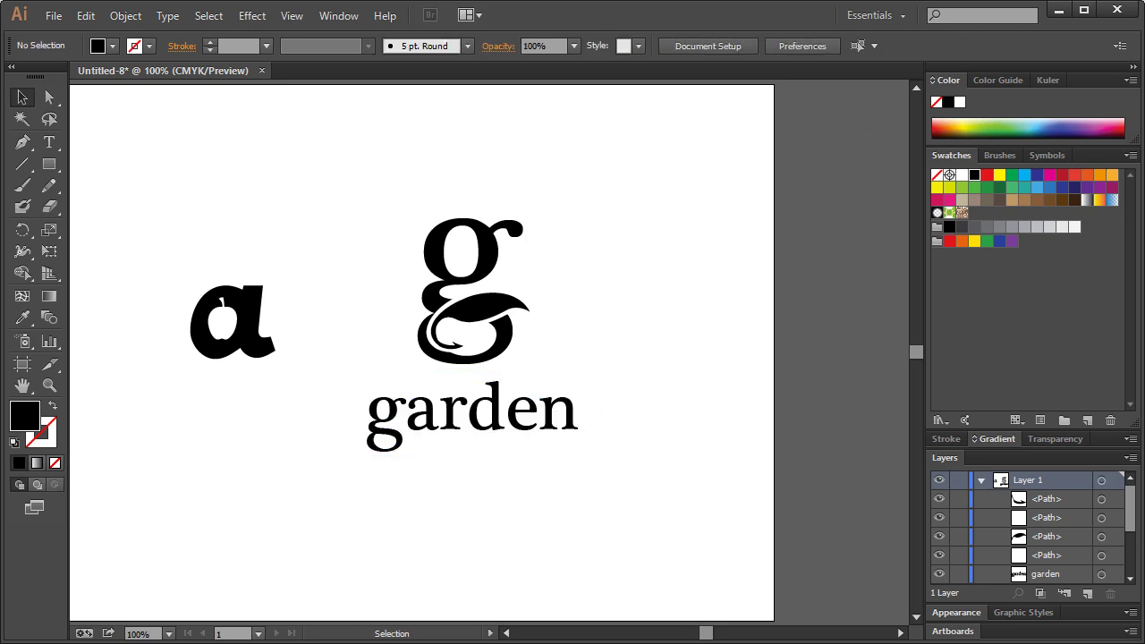
# Convert the 'garden' wordmark to outlines, then check the g and a logo selections
pyautogui.click(497, 426)
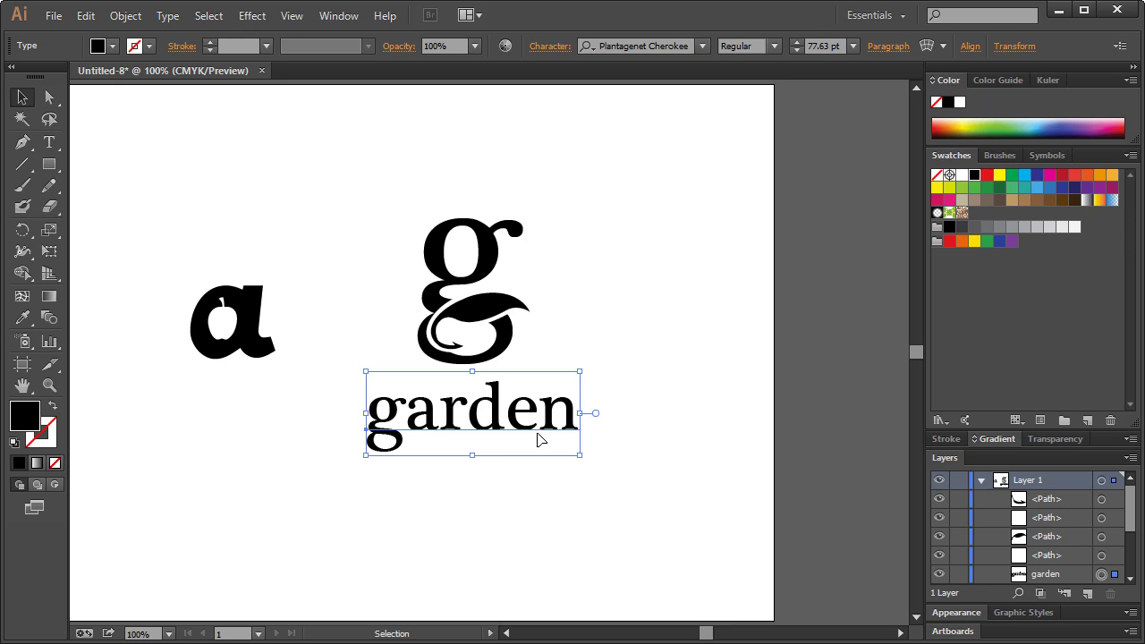
pyautogui.hotkey('ctrl', 'shift', 'o')
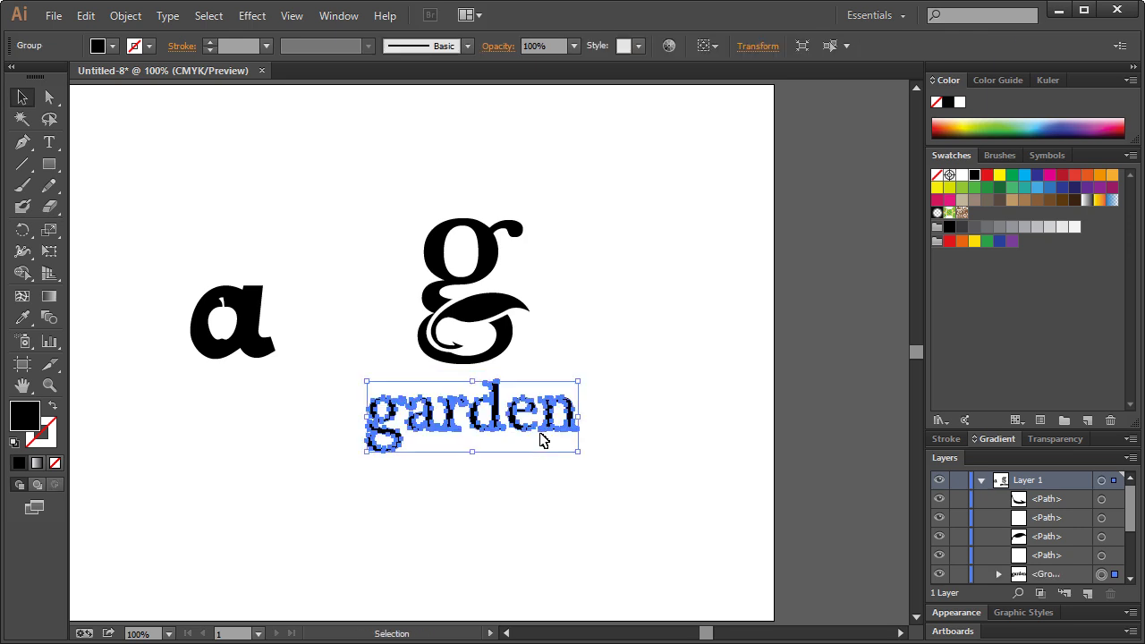
pyautogui.click(576, 495)
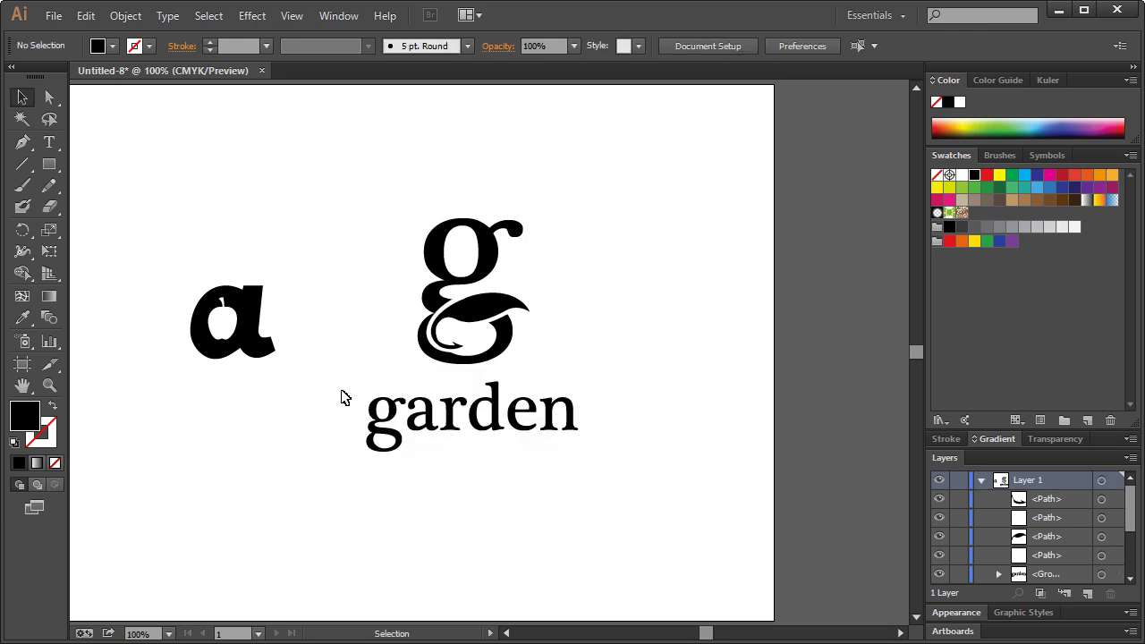
pyautogui.moveTo(396, 185); pyautogui.dragTo(580, 358)
pyautogui.moveTo(185, 238); pyautogui.dragTo(348, 304)
pyautogui.moveTo(384, 202); pyautogui.dragTo(366, 182)
pyautogui.click(49, 385)
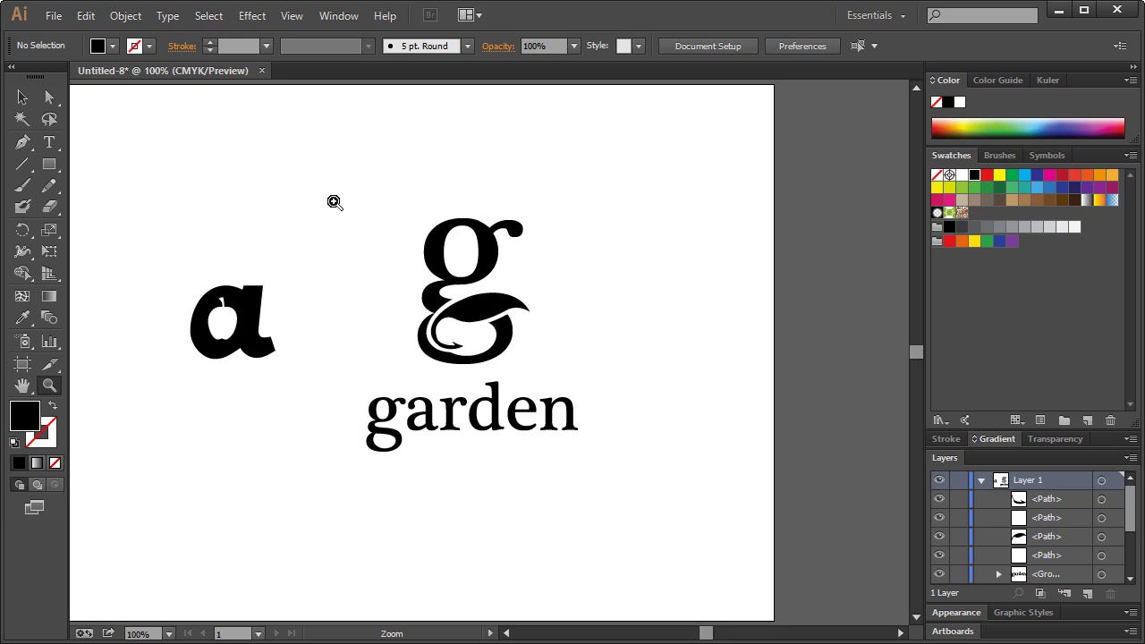
# Zoom in on the g and rotate the sprout tail slightly clockwise
pyautogui.moveTo(356, 216); pyautogui.dragTo(555, 408)
pyautogui.click(22, 97)
pyautogui.click(483, 442)
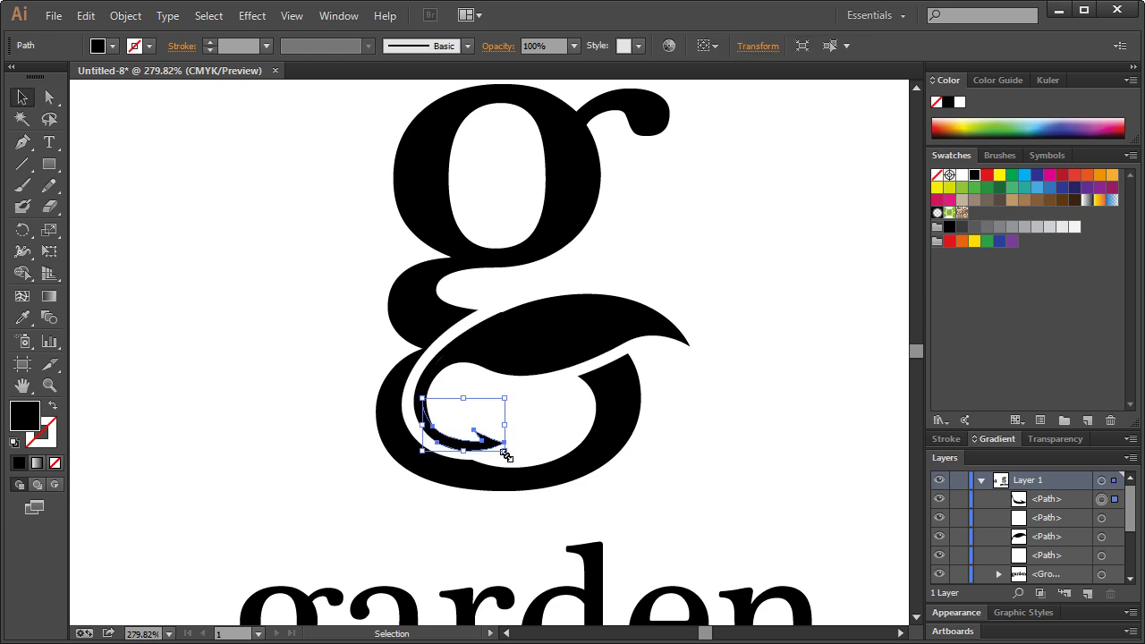
pyautogui.moveTo(507, 460); pyautogui.dragTo(504, 466)
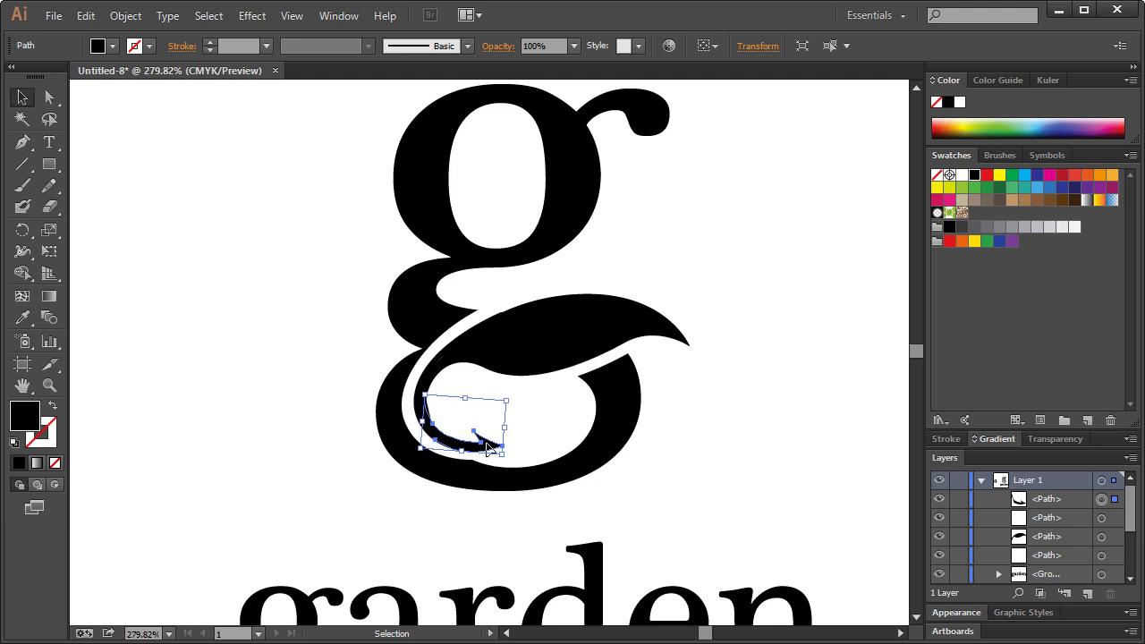
pyautogui.click(241, 285)
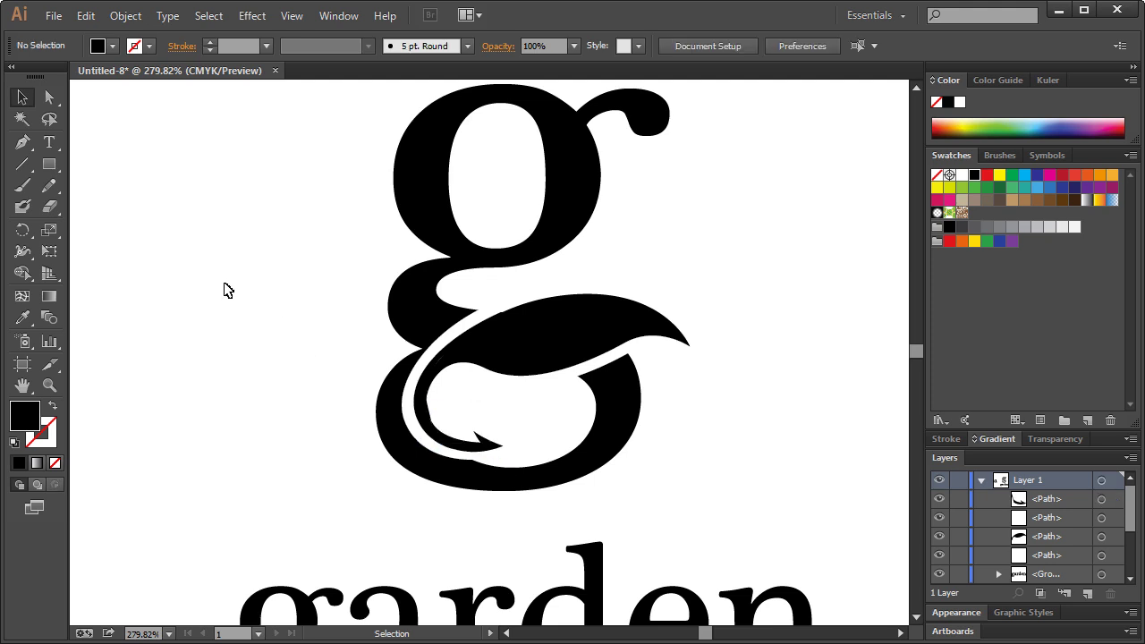
pyautogui.click(433, 426)
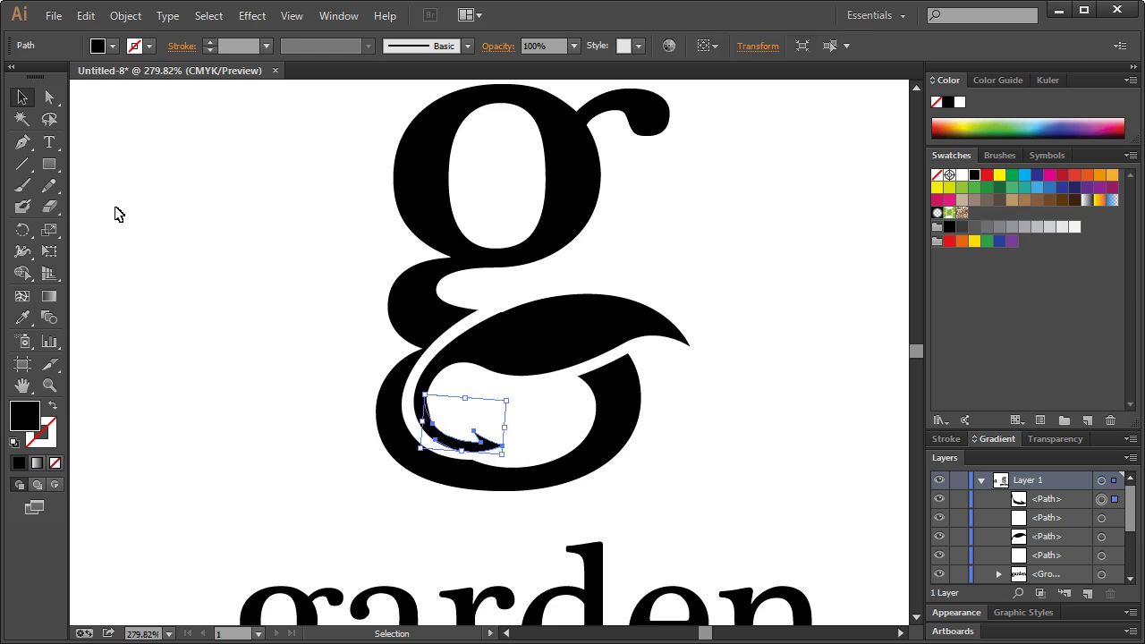
# Move the tail's tip anchor and curved segment to reshape it inside the counter
pyautogui.click(49, 97)
pyautogui.click(270, 347)
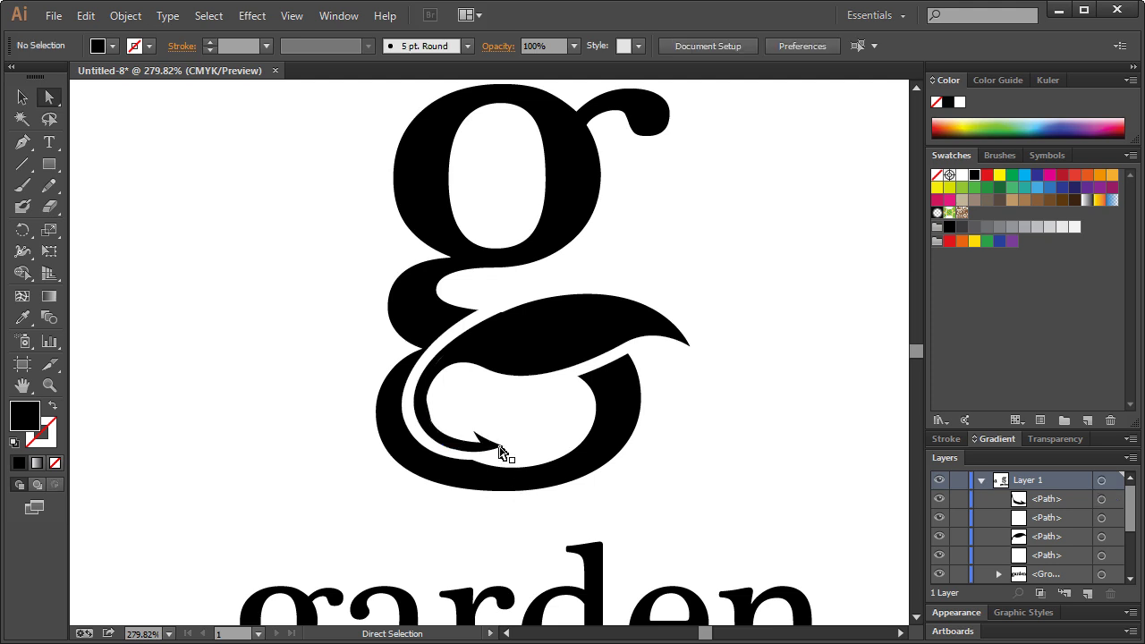
pyautogui.click(504, 455)
pyautogui.click(480, 445)
pyautogui.moveTo(480, 444); pyautogui.dragTo(485, 450)
pyautogui.keyDown('shift'); pyautogui.click(526, 454); pyautogui.keyUp('shift')
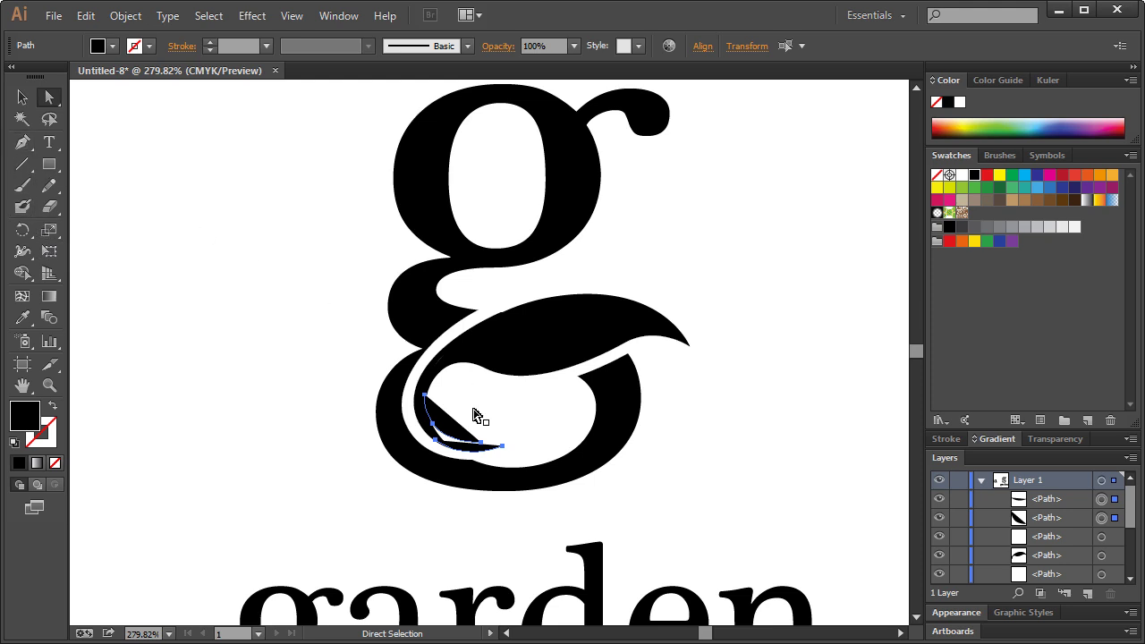
pyautogui.moveTo(474, 419); pyautogui.dragTo(491, 457)
# Inspect the swash, g and tail paths up close in the lower loop, then fit the artboard
pyautogui.click(49, 384)
pyautogui.moveTo(375, 398); pyautogui.dragTo(690, 542)
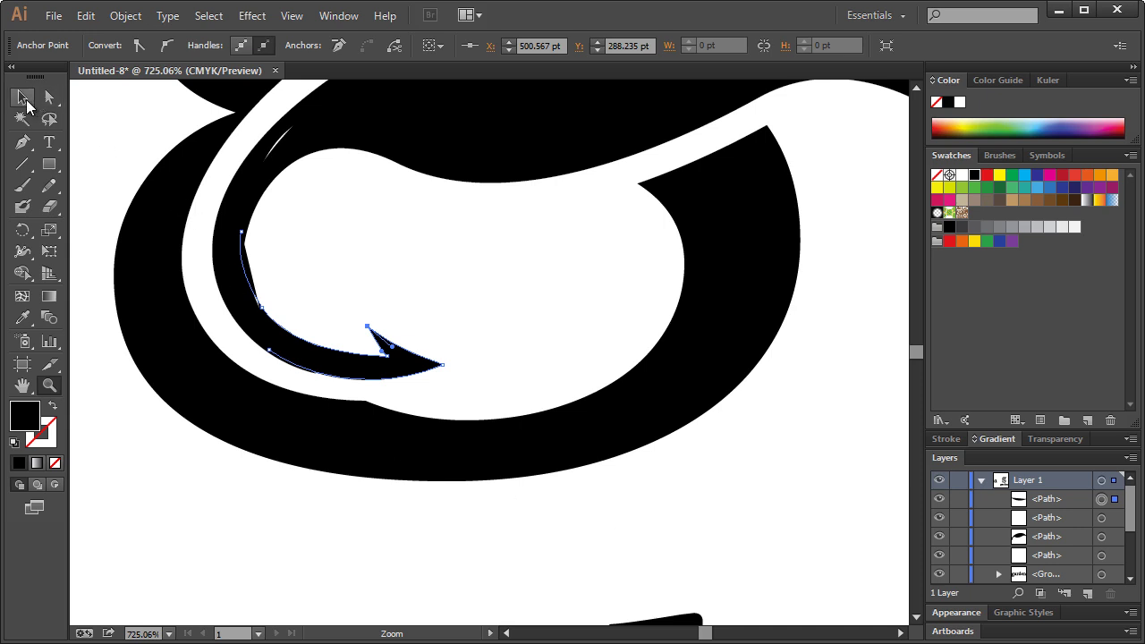
pyautogui.click(24, 100)
pyautogui.click(208, 211)
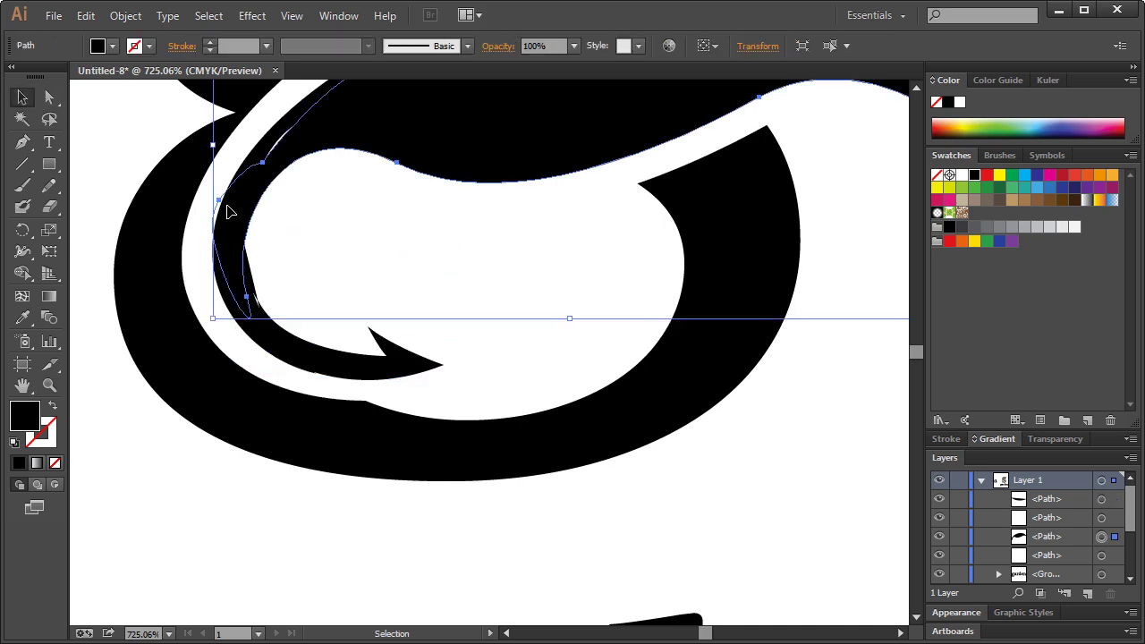
pyautogui.click(304, 270)
pyautogui.click(257, 313)
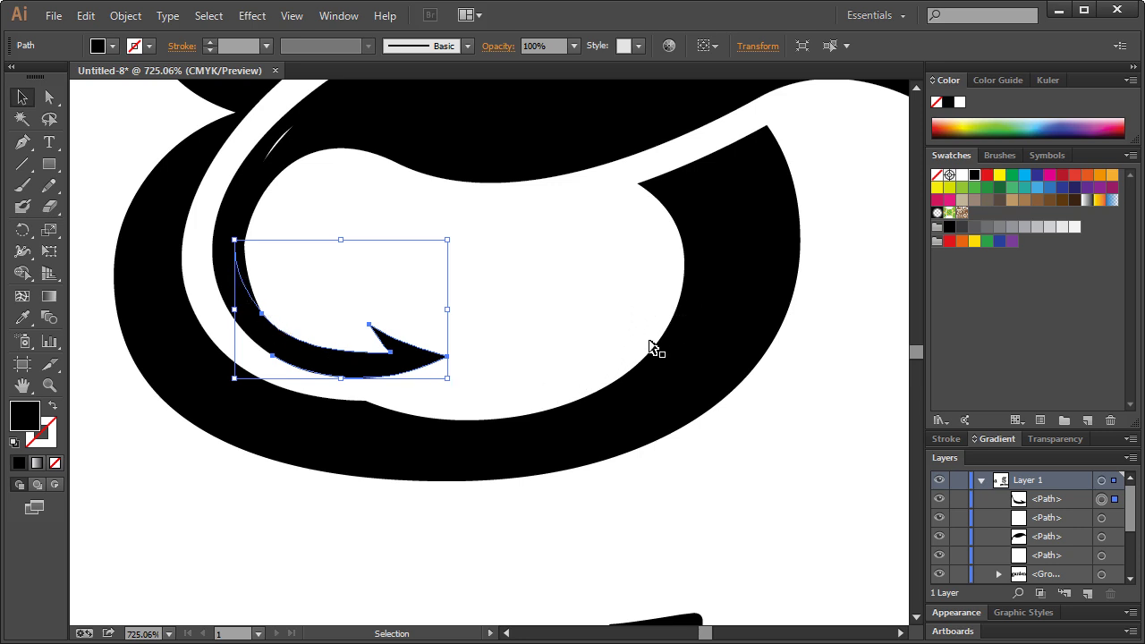
pyautogui.click(87, 170)
pyautogui.hotkey('ctrl', '1')
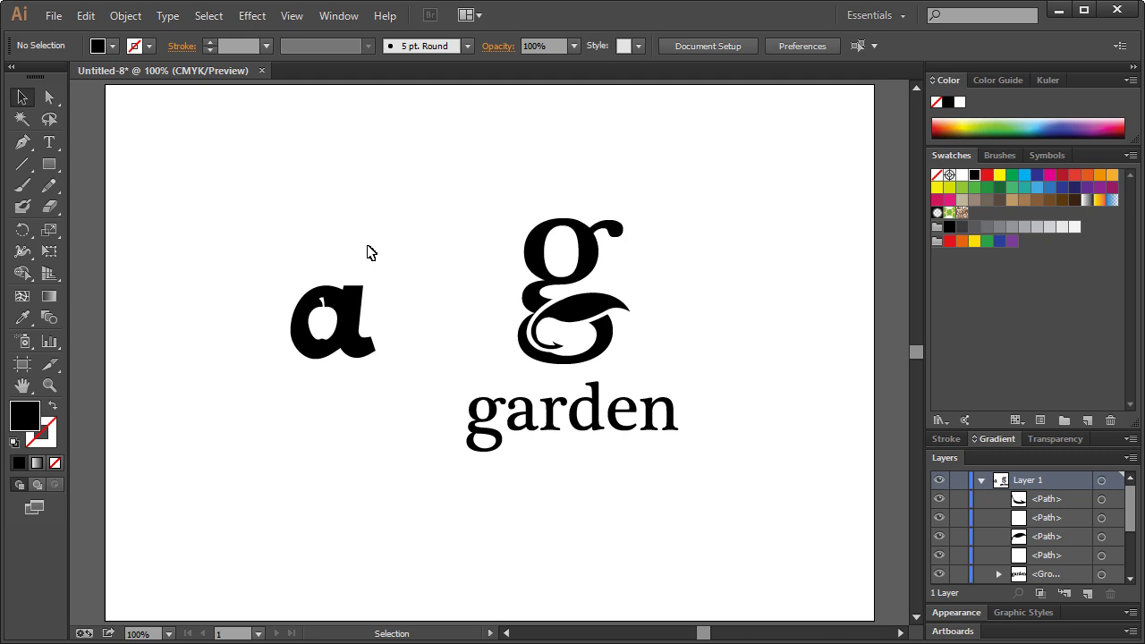
pyautogui.moveTo(405, 236); pyautogui.dragTo(426, 259)
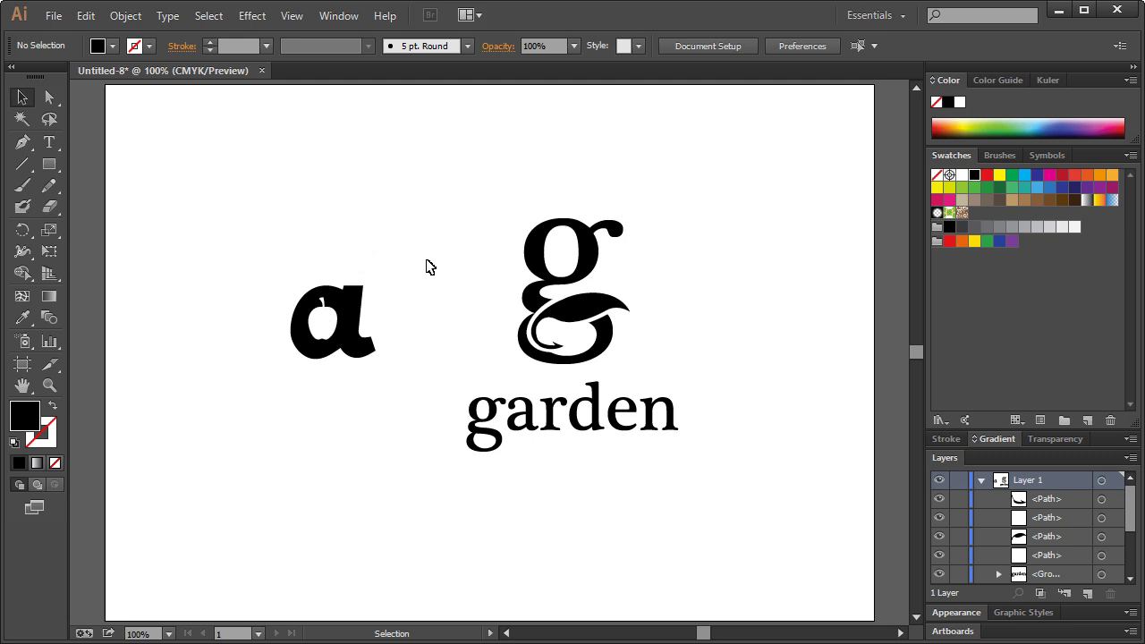